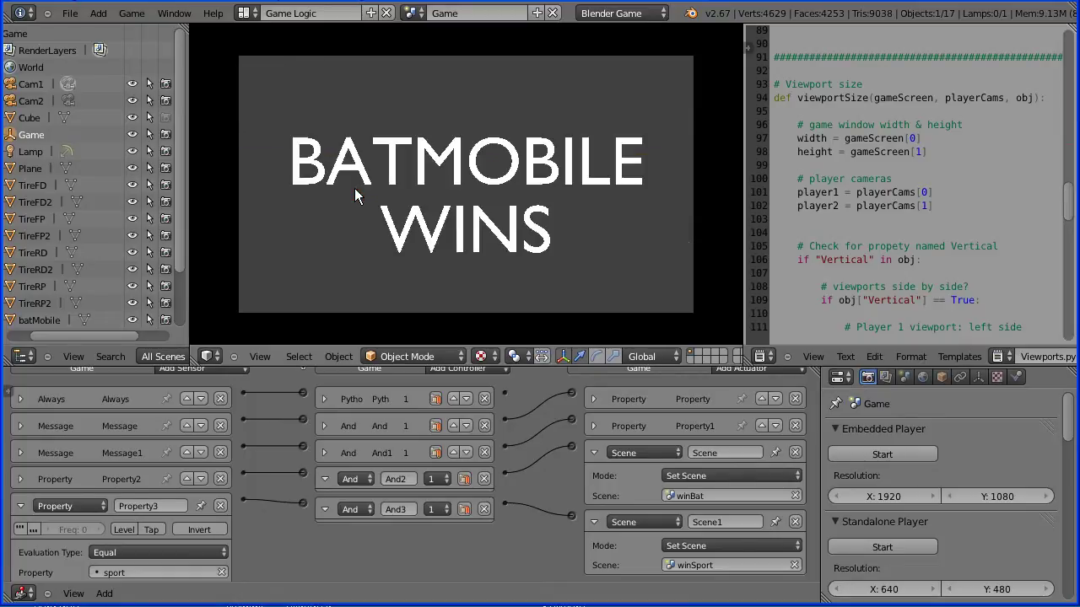
# - Stop the running game and reload the startup file to begin a fresh session
pyautogui.press('Escape')
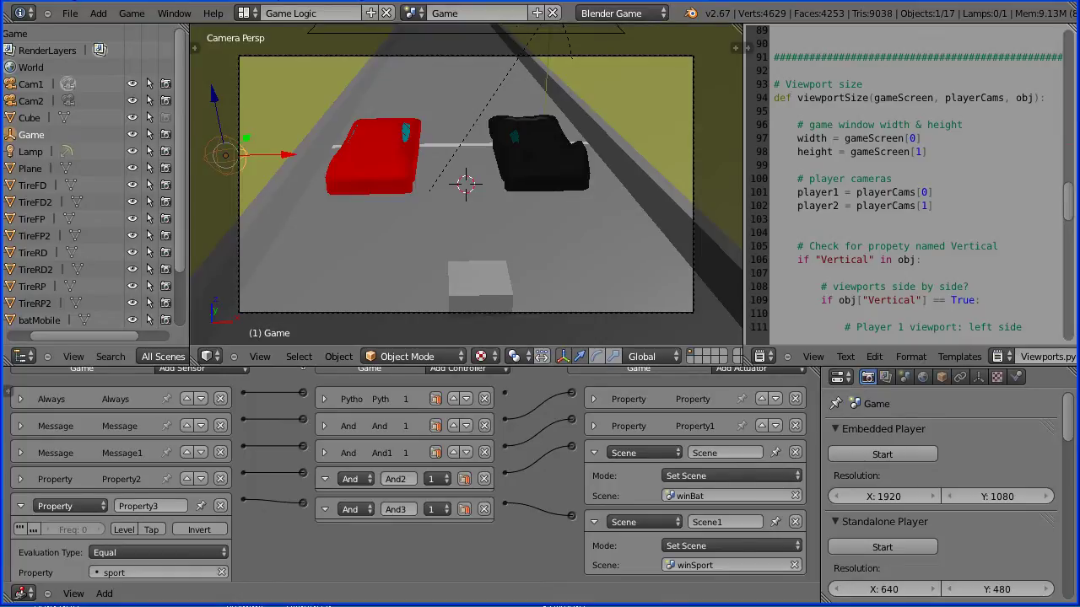
pyautogui.click(70, 14)
pyautogui.click(83, 30)
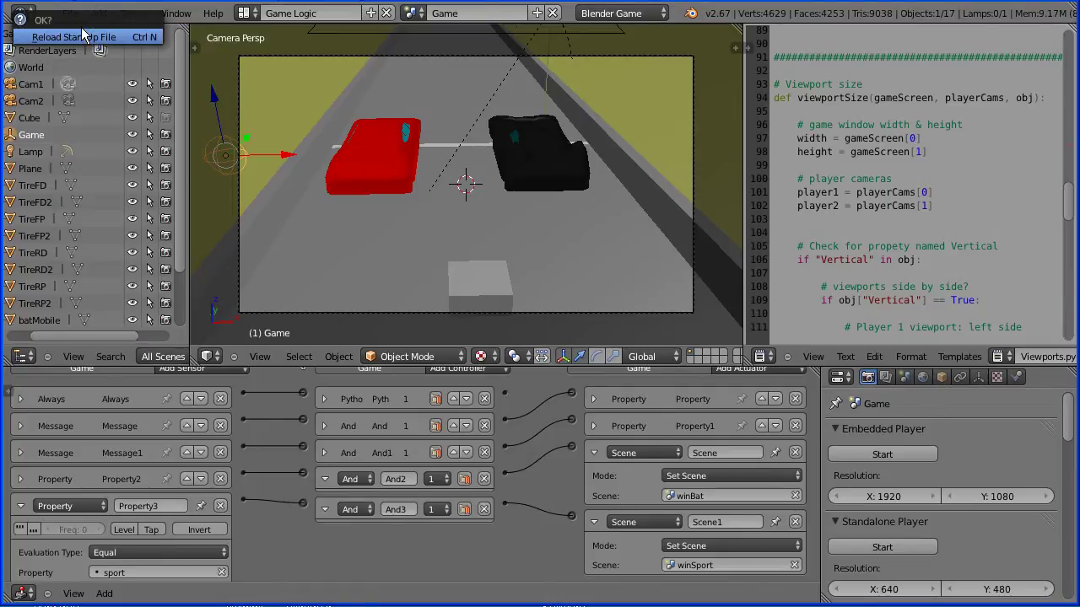
pyautogui.click(82, 36)
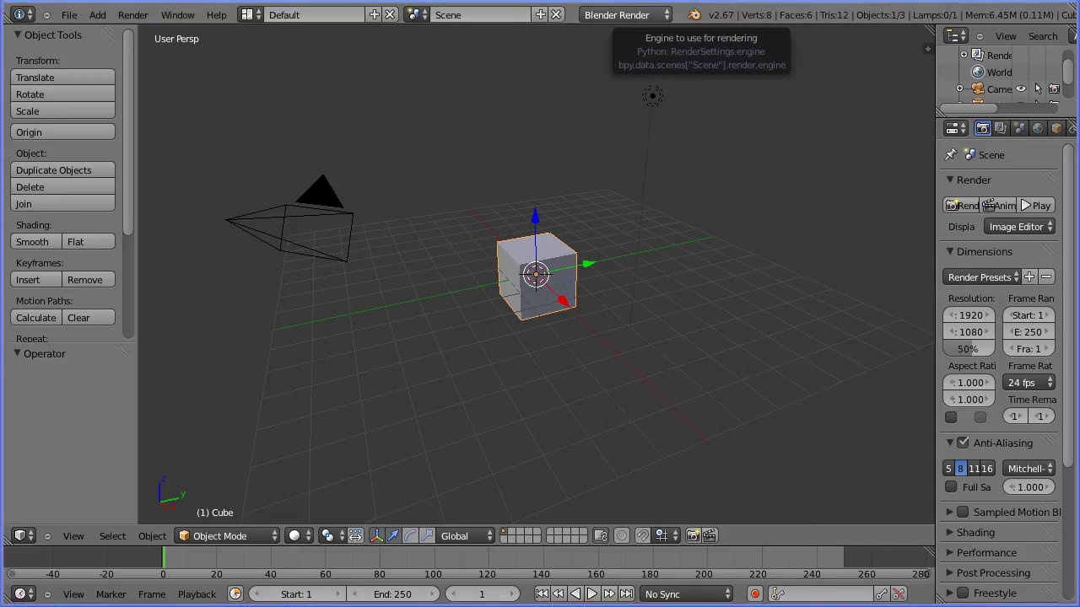
# - Open the recent file splitTut10.blend
pyautogui.click(70, 14)
pyautogui.moveTo(96, 65)
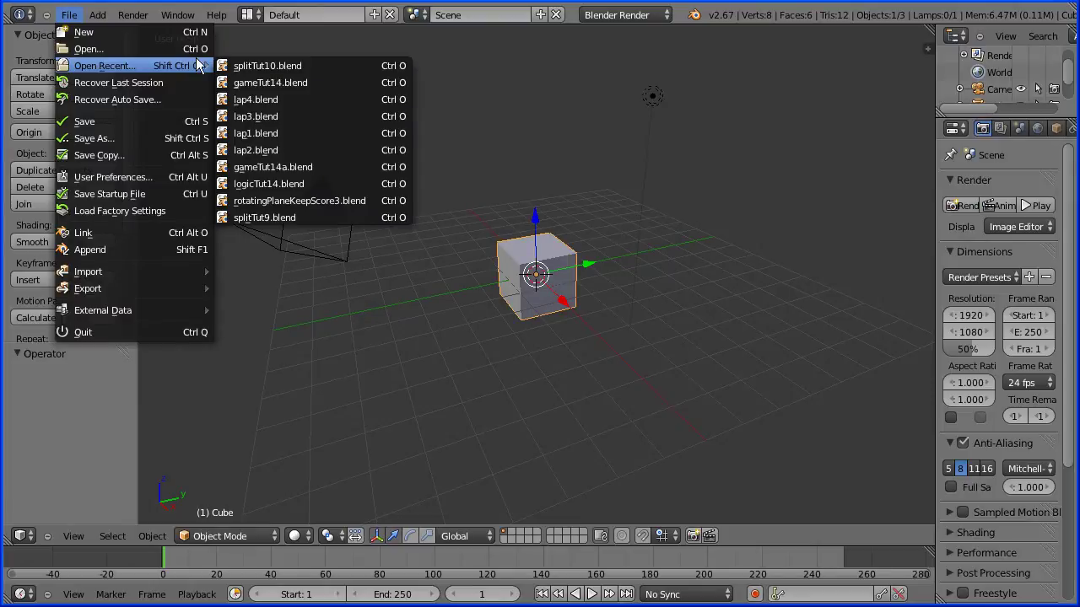
pyautogui.click(329, 68)
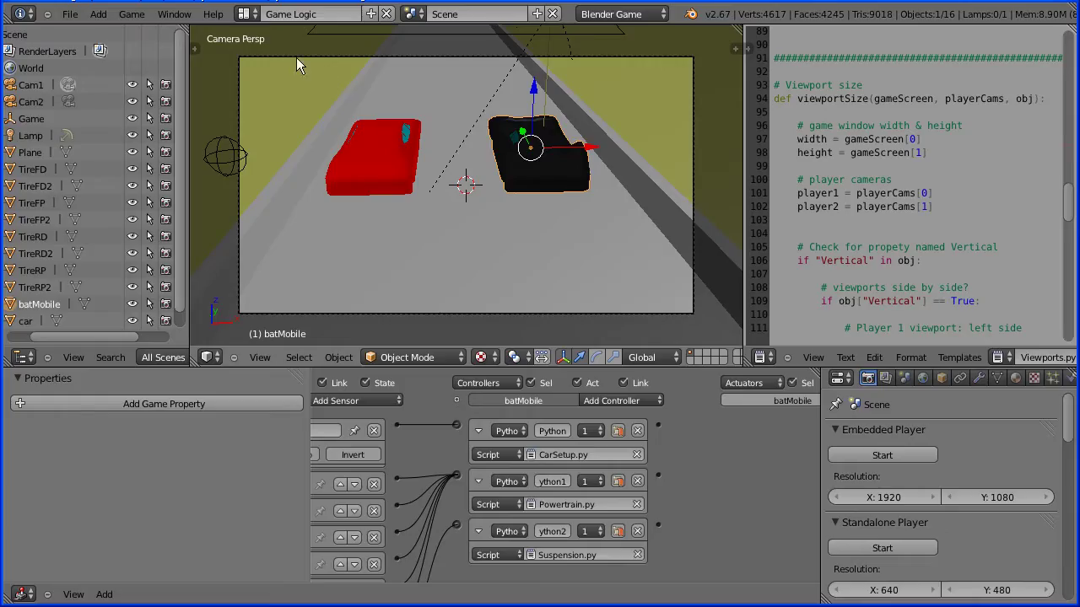
# - Change the screen layout to Default and show both cars and the full road width from the top
pyautogui.click(245, 14)
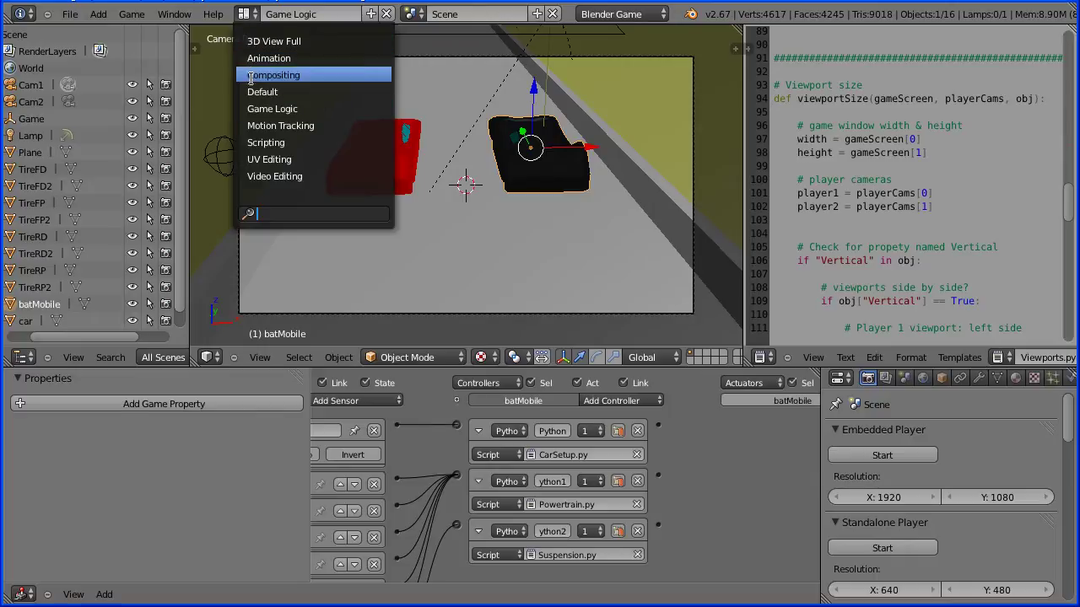
pyautogui.click(349, 93)
pyautogui.click(76, 533)
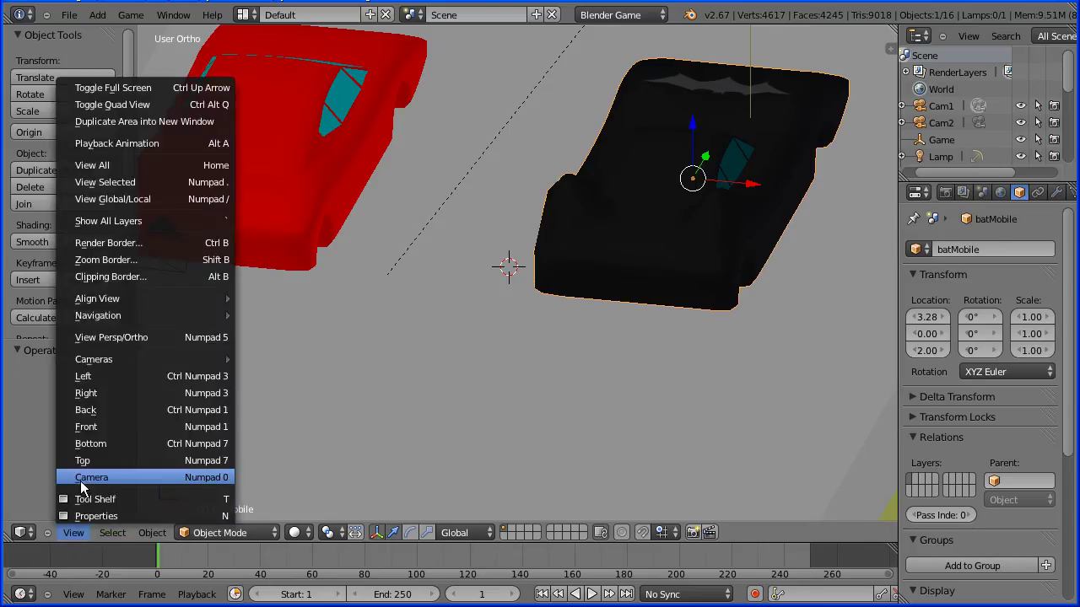
pyautogui.click(187, 463)
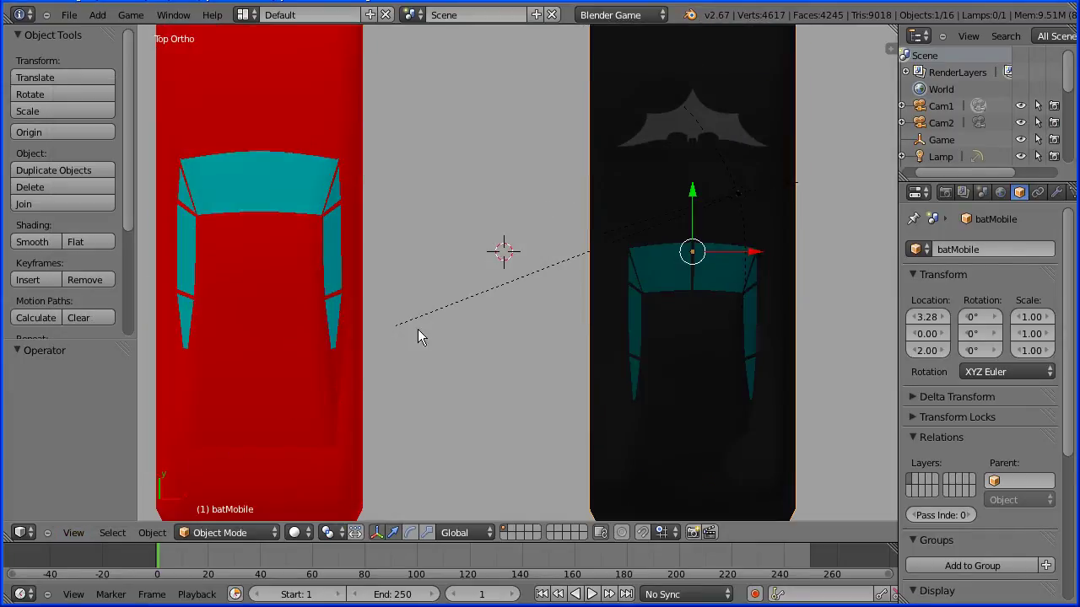
pyautogui.scroll(-1, 462, 314)
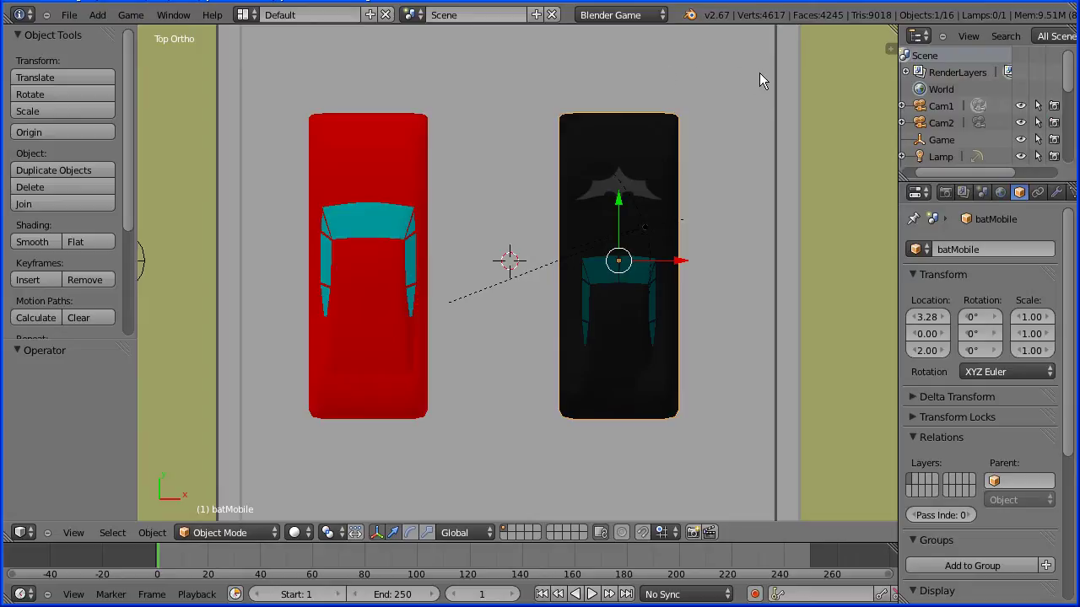
# - Select the track object and switch it to Edit Mode
pyautogui.rightClick(387, 67)
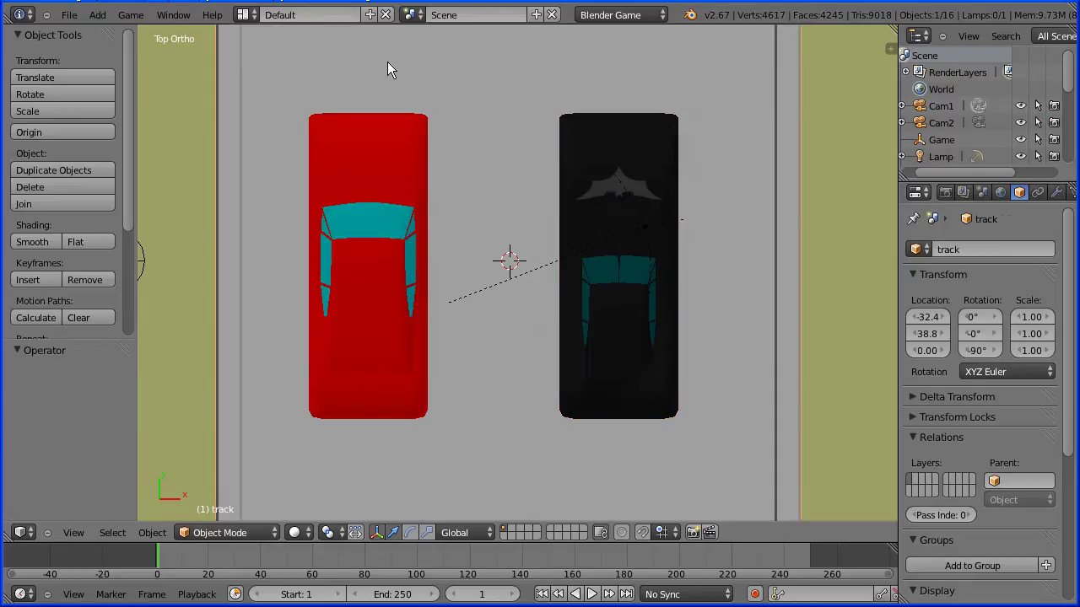
pyautogui.click(216, 532)
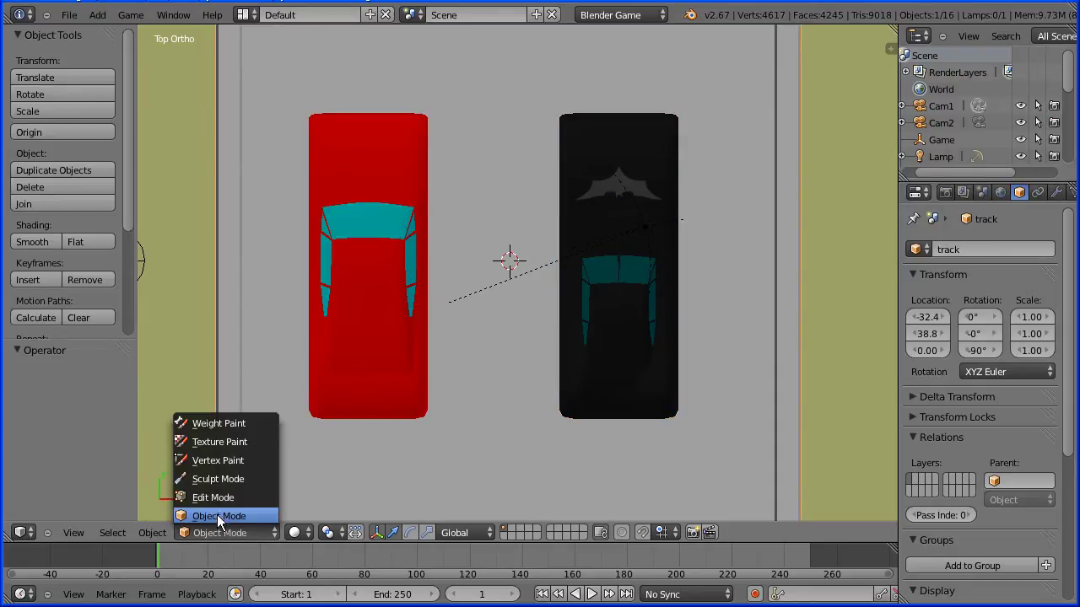
pyautogui.click(231, 499)
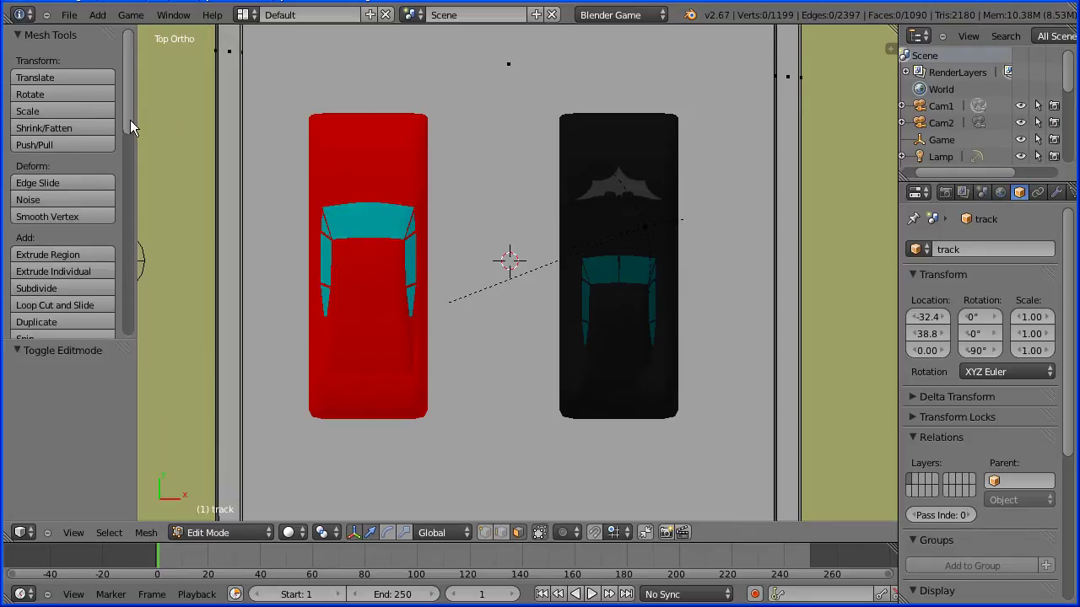
# - Cut a straight line across the full width of the road just ahead of both cars with the Knife tool
pyautogui.moveTo(130, 120); pyautogui.dragTo(130, 140)
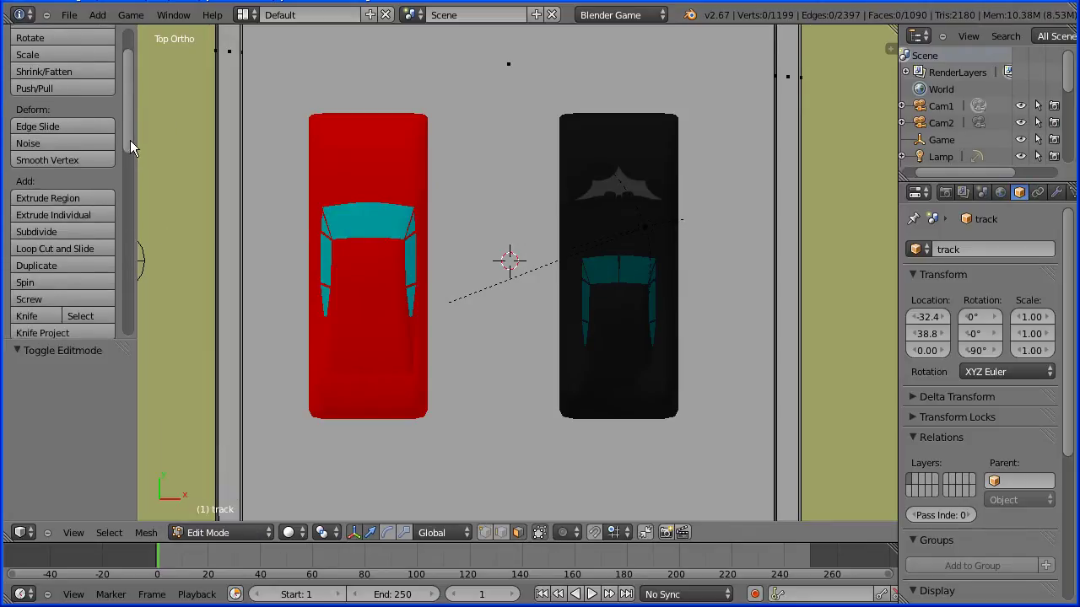
pyautogui.click(46, 316)
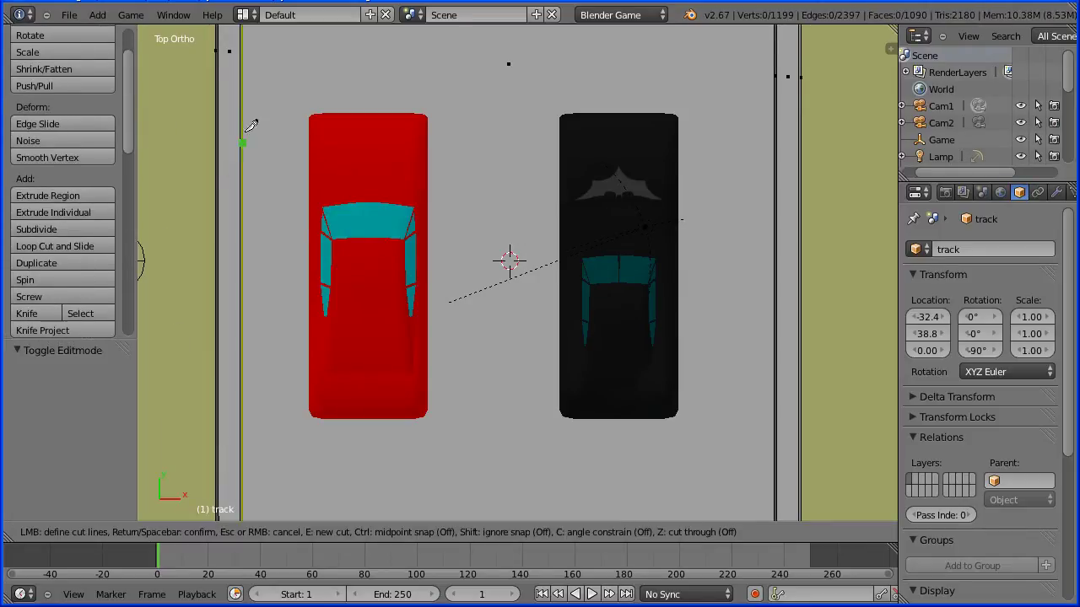
pyautogui.click(245, 79)
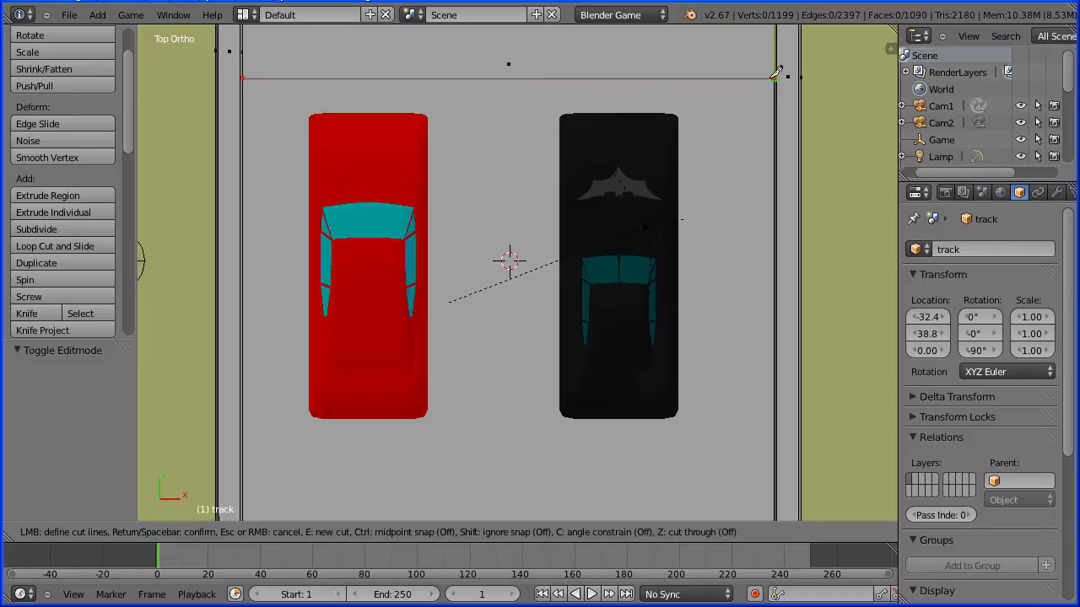
pyautogui.click(774, 75)
pyautogui.press('Return')
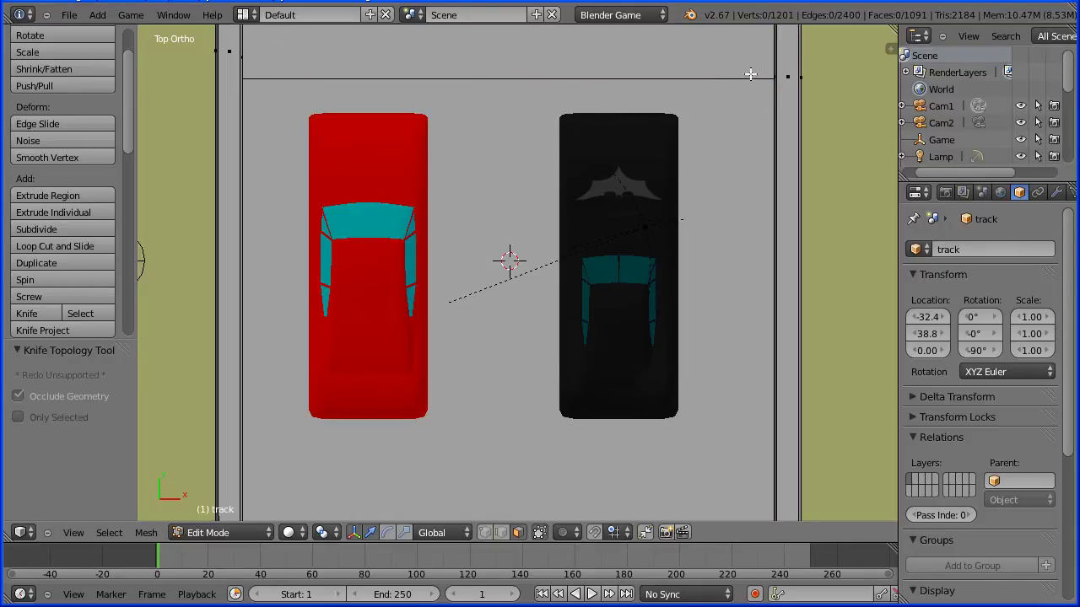
# - Knife-cut a second parallel line slightly farther ahead of the first and select the narrow face strip between the two cuts
pyautogui.click(46, 313)
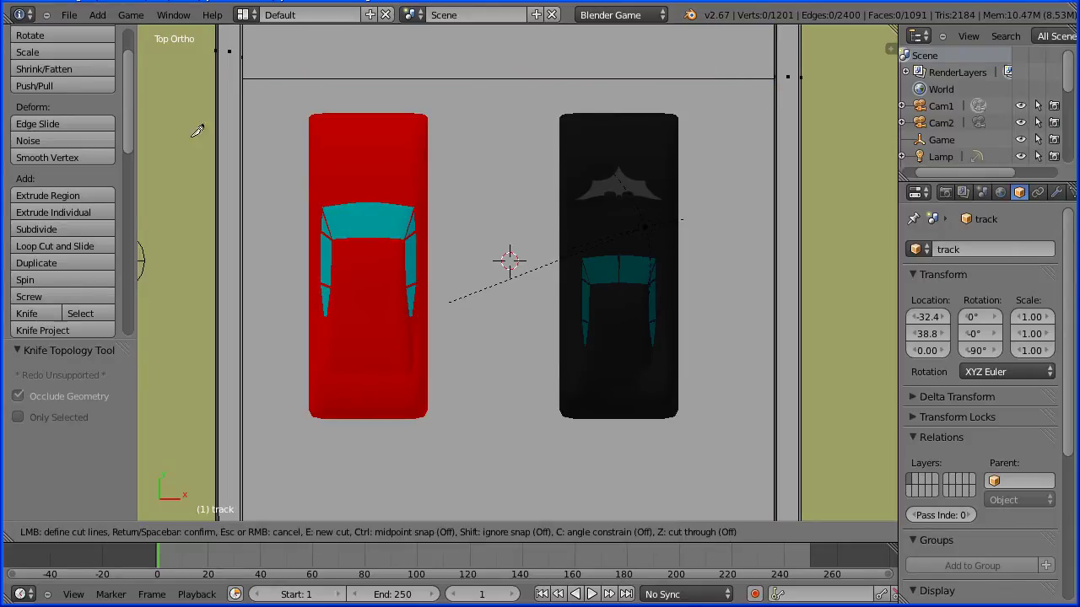
pyautogui.click(253, 53)
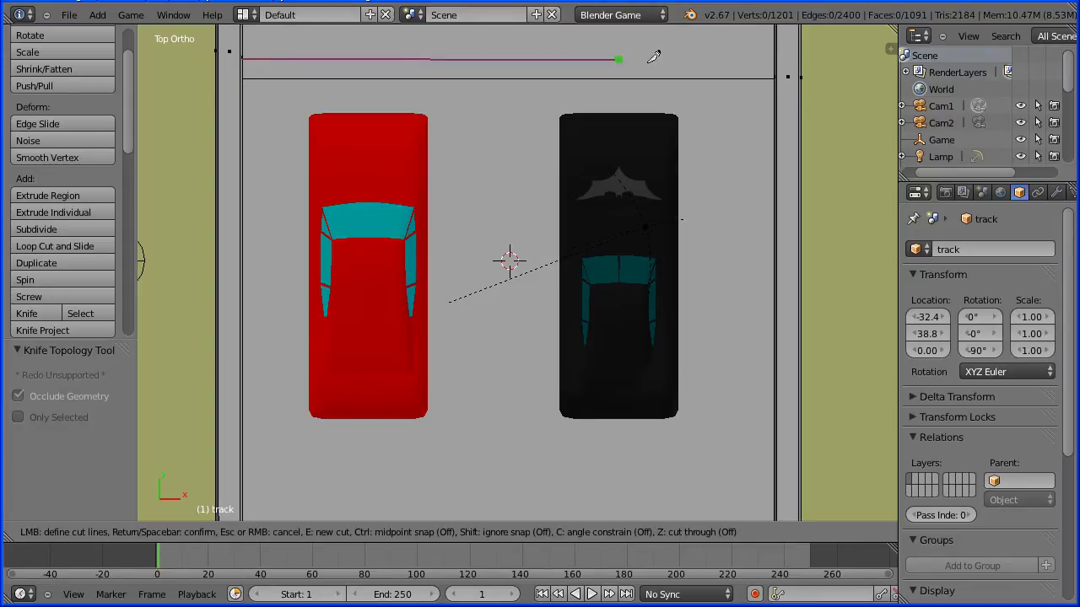
pyautogui.click(776, 56)
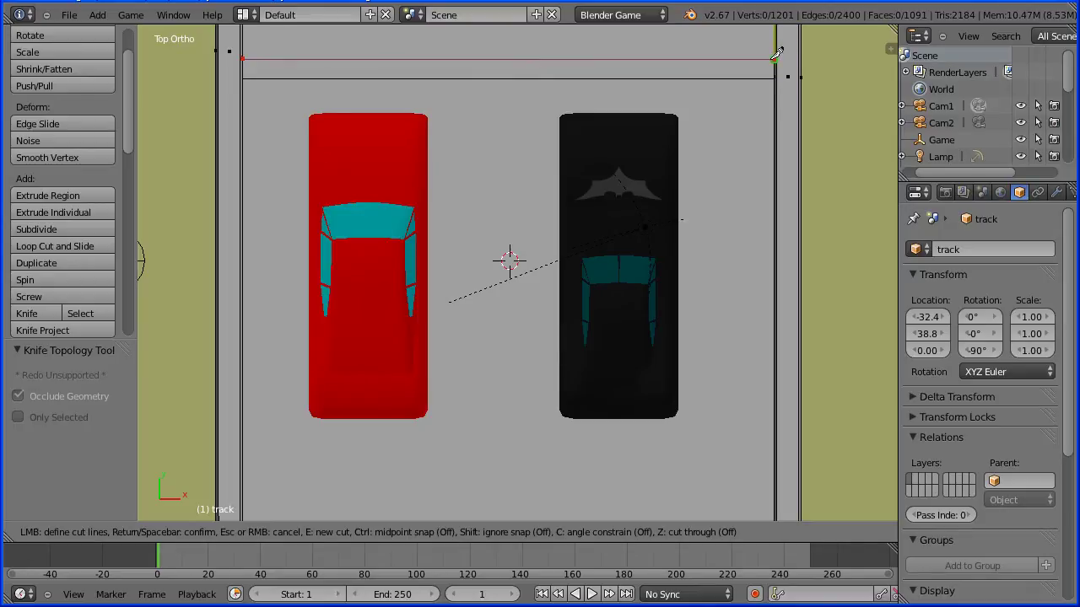
pyautogui.press('Return')
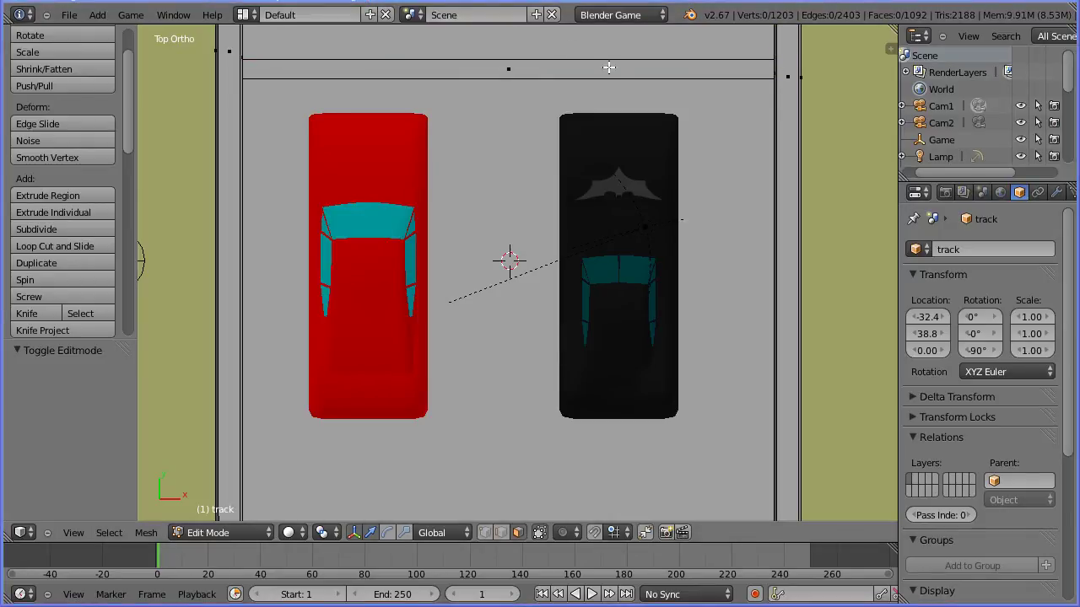
pyautogui.press('Tab')
pyautogui.press('Tab')
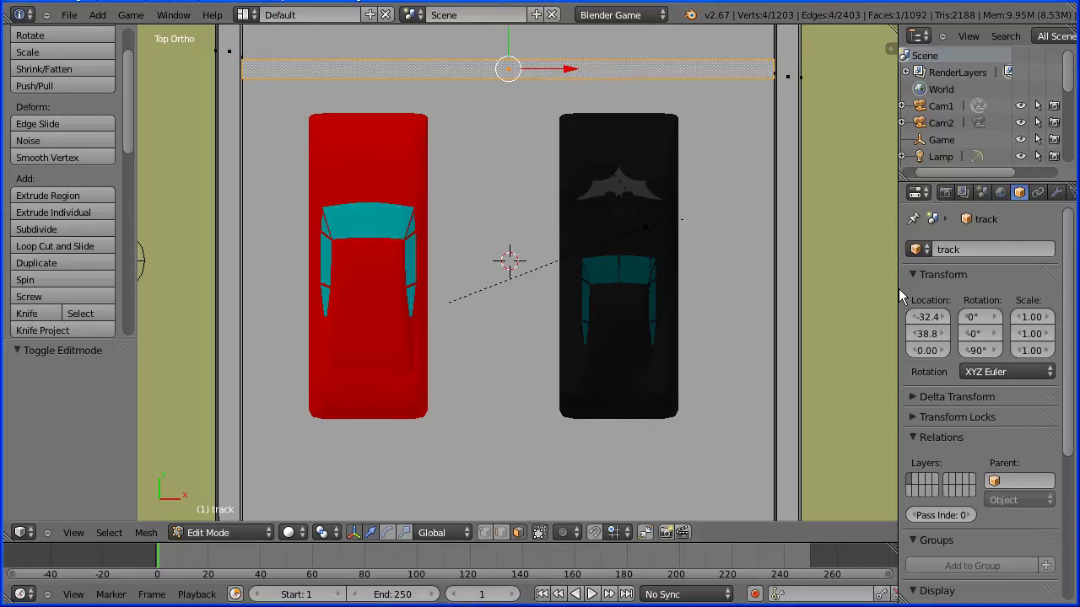
# - Rename the track object's existing material as track
pyautogui.moveTo(899, 300); pyautogui.dragTo(866, 300)
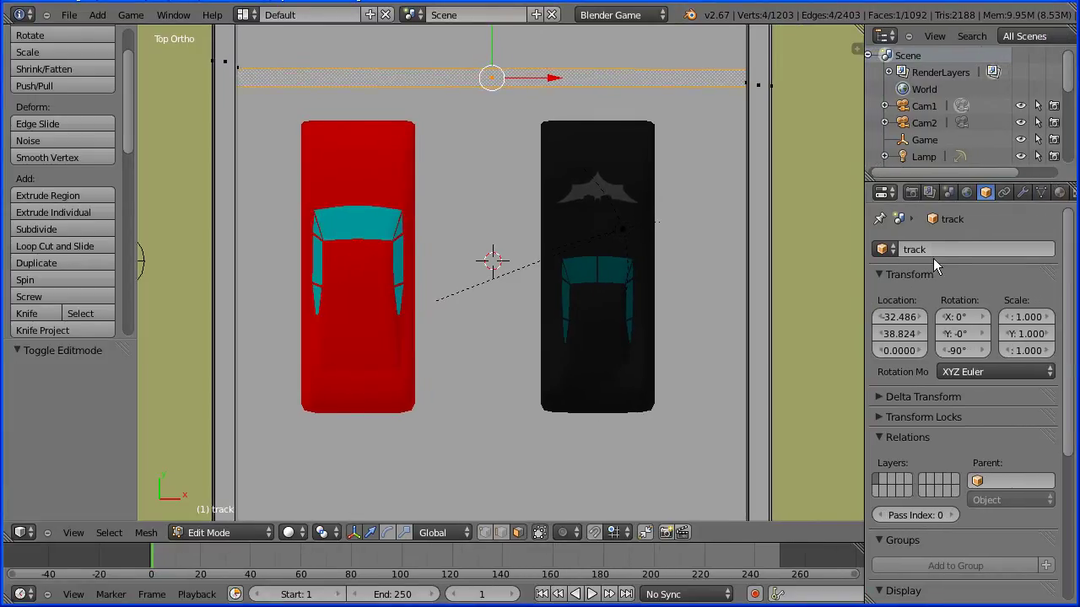
pyautogui.click(1060, 193)
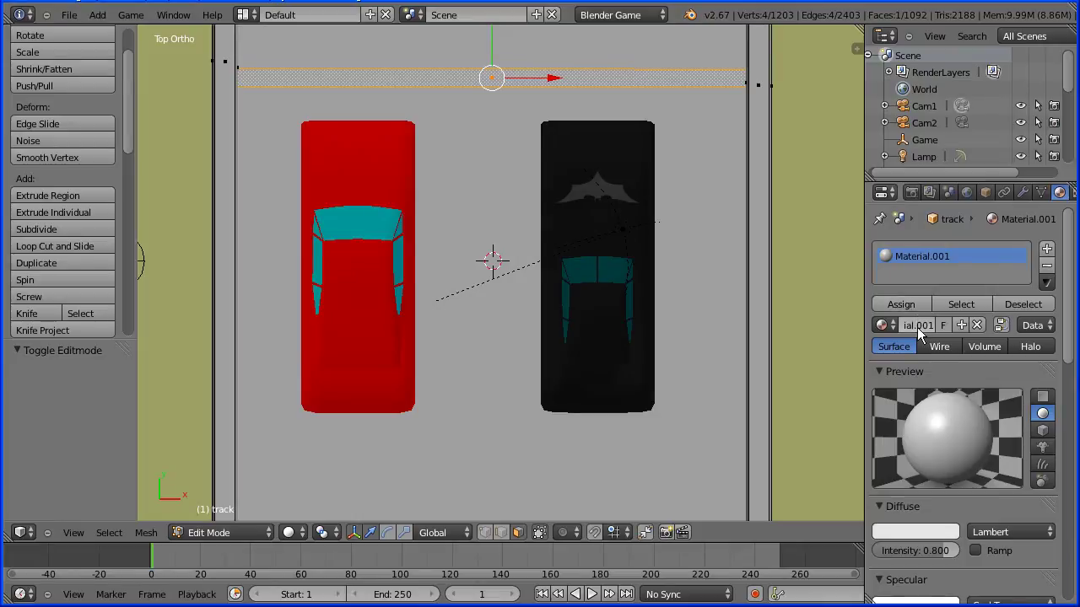
pyautogui.write('track')
pyautogui.press('Return')
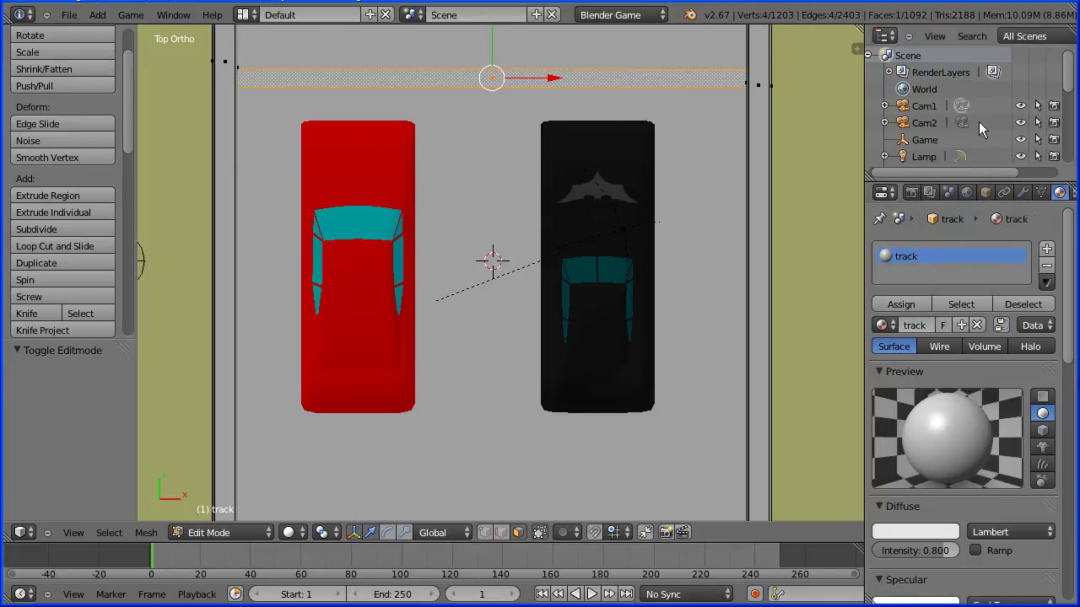
# - Set the track material's diffuse color to hex BBBBBB and show its value as RGB
pyautogui.click(922, 533)
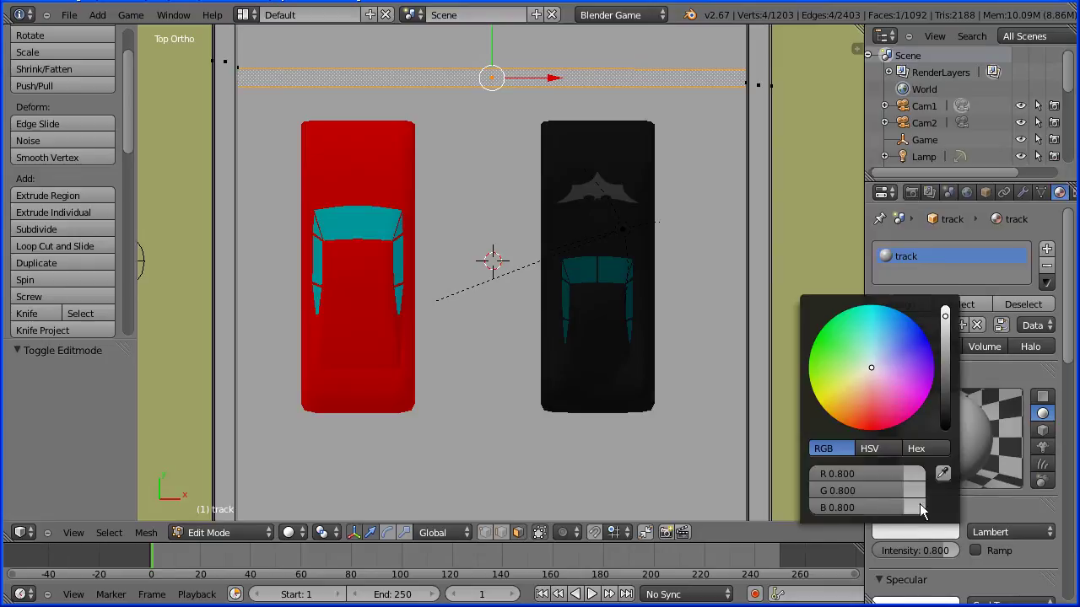
pyautogui.click(925, 448)
pyautogui.click(846, 479)
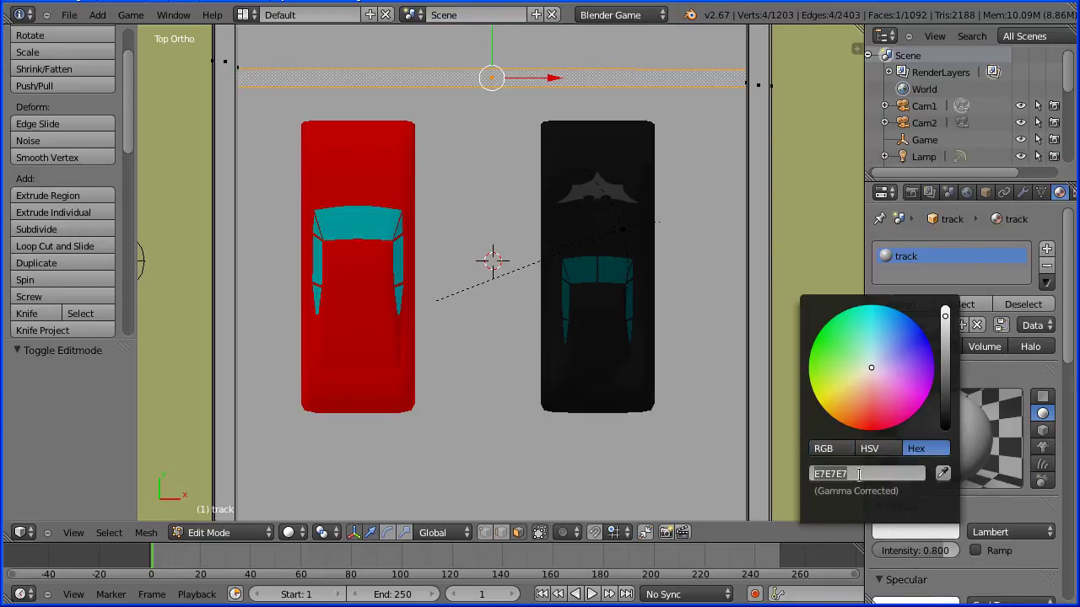
pyautogui.write('bbbbbb')
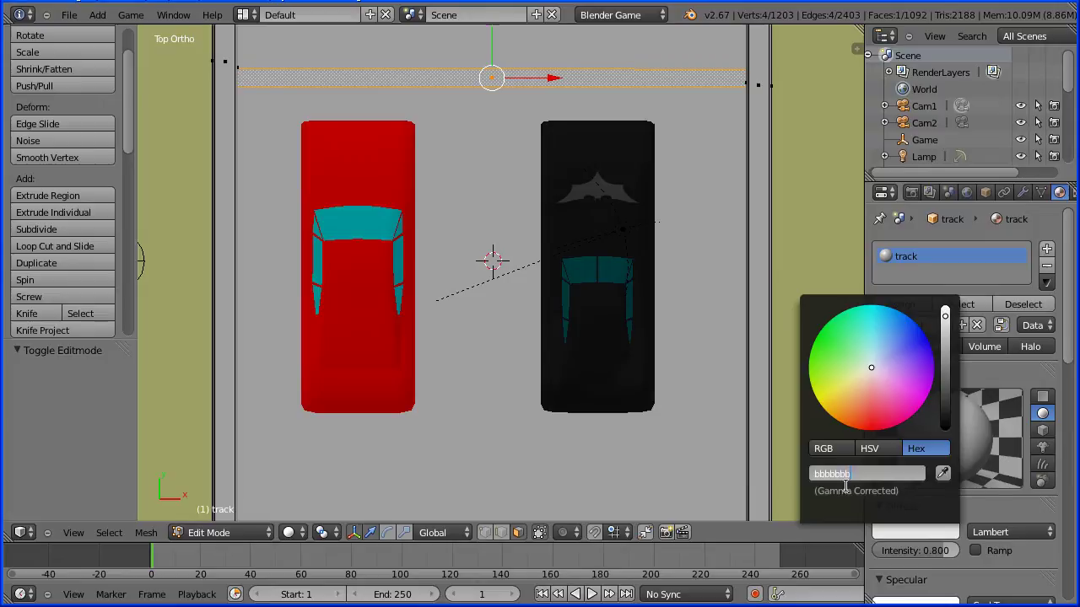
pyautogui.press('Return')
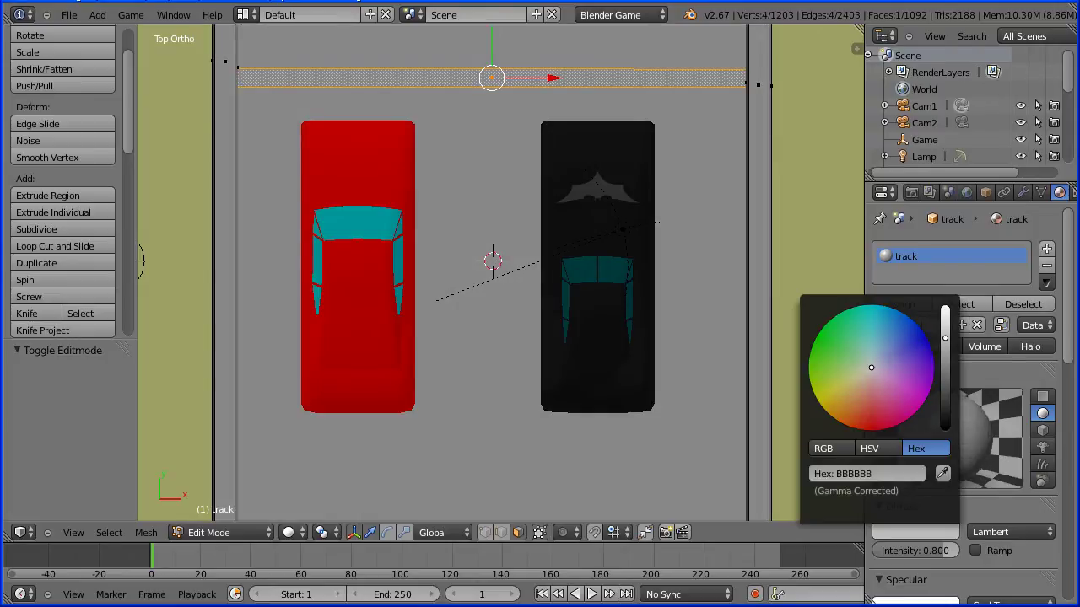
pyautogui.click(833, 454)
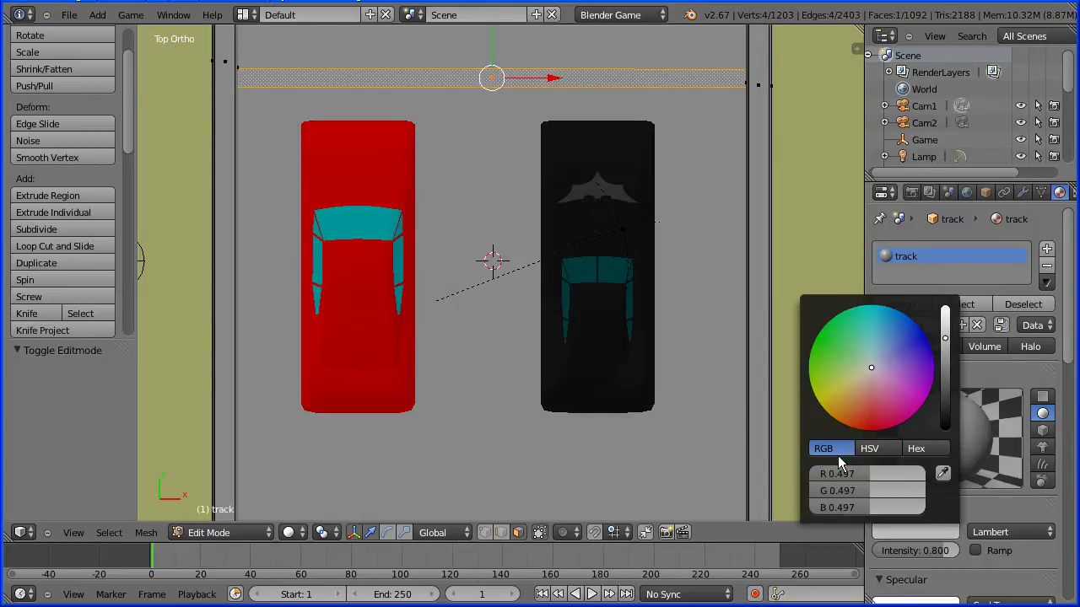
# - Add a second material slot to the track object with a new material named line
pyautogui.click(1047, 251)
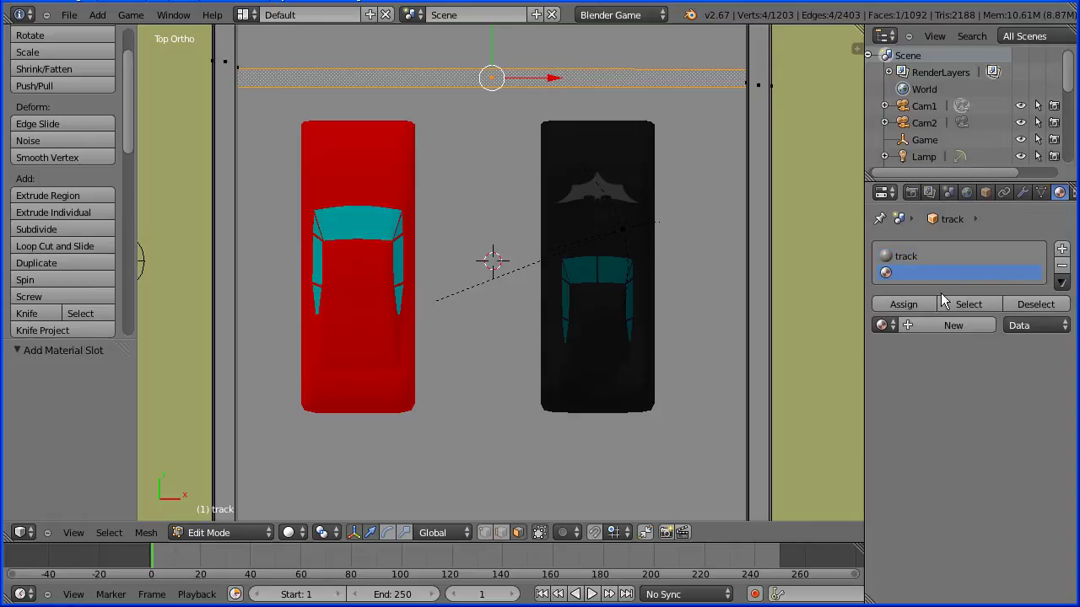
pyautogui.click(923, 326)
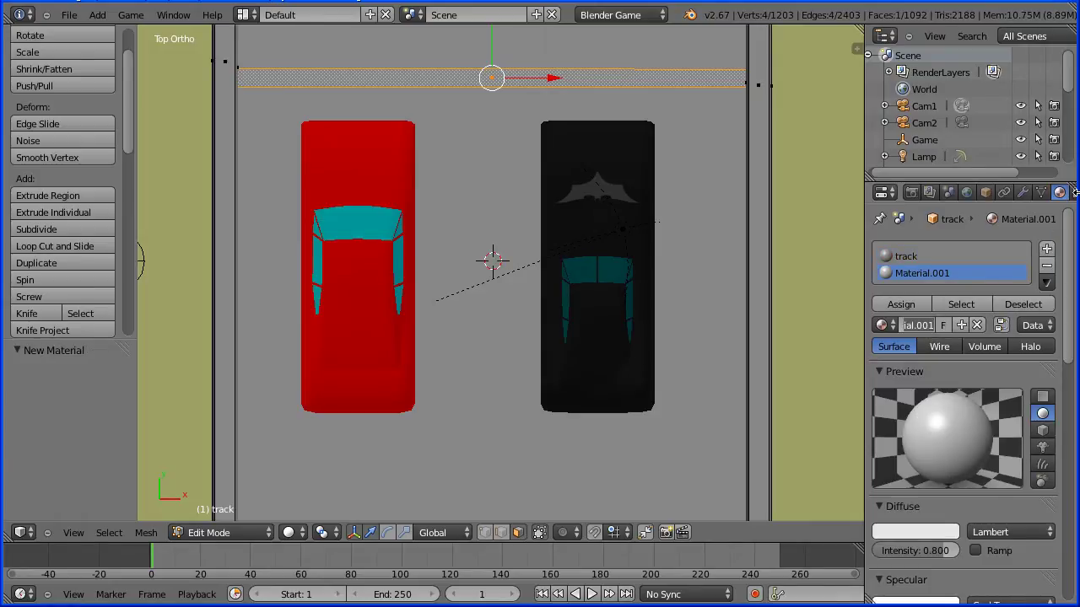
pyautogui.press('BackSpace')
pyautogui.write('line')
pyautogui.press('Return')
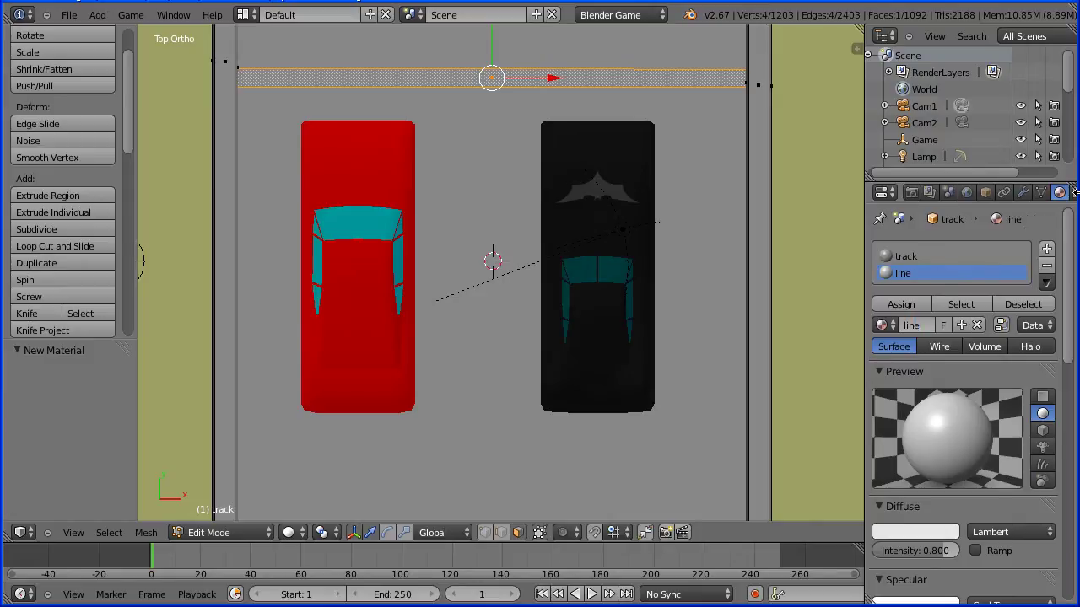
# - Raise the line material's diffuse color to pure white and set its diffuse intensity to 1.000
pyautogui.click(923, 530)
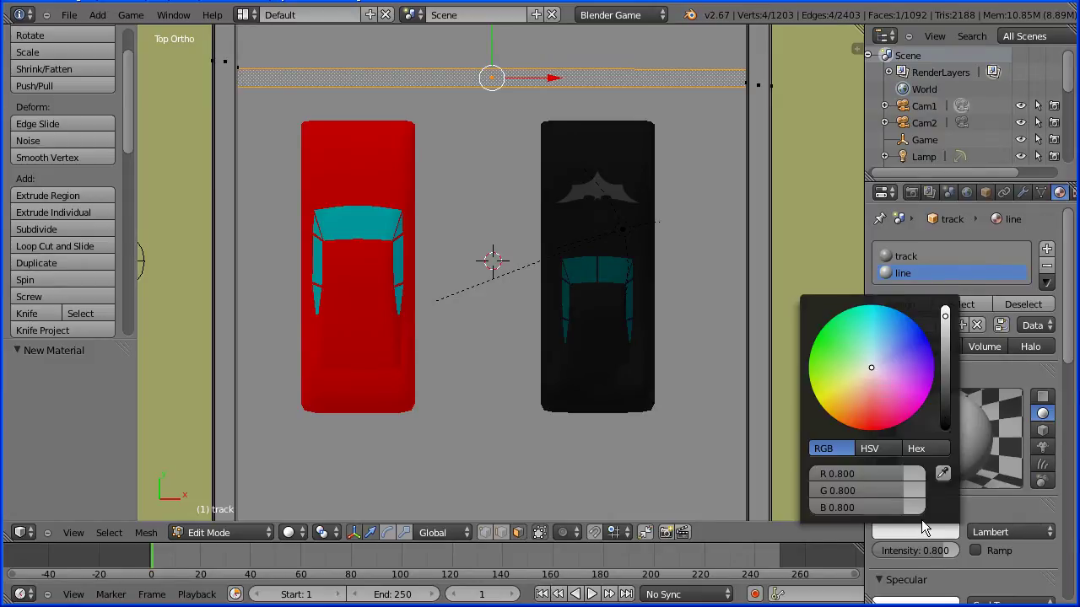
pyautogui.moveTo(950, 325); pyautogui.dragTo(947, 302)
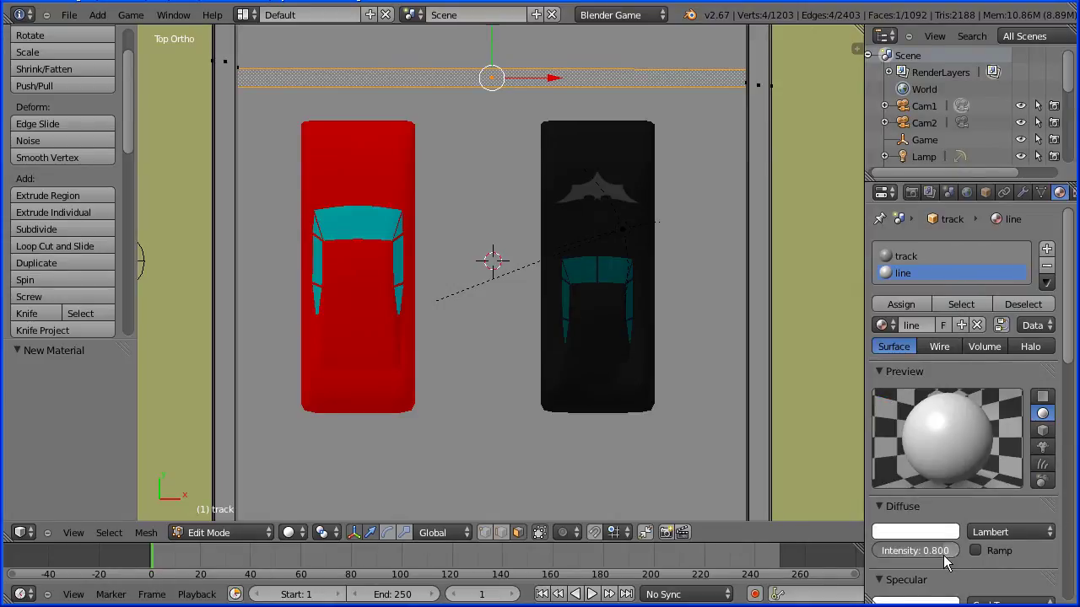
pyautogui.moveTo(944, 555); pyautogui.dragTo(967, 552)
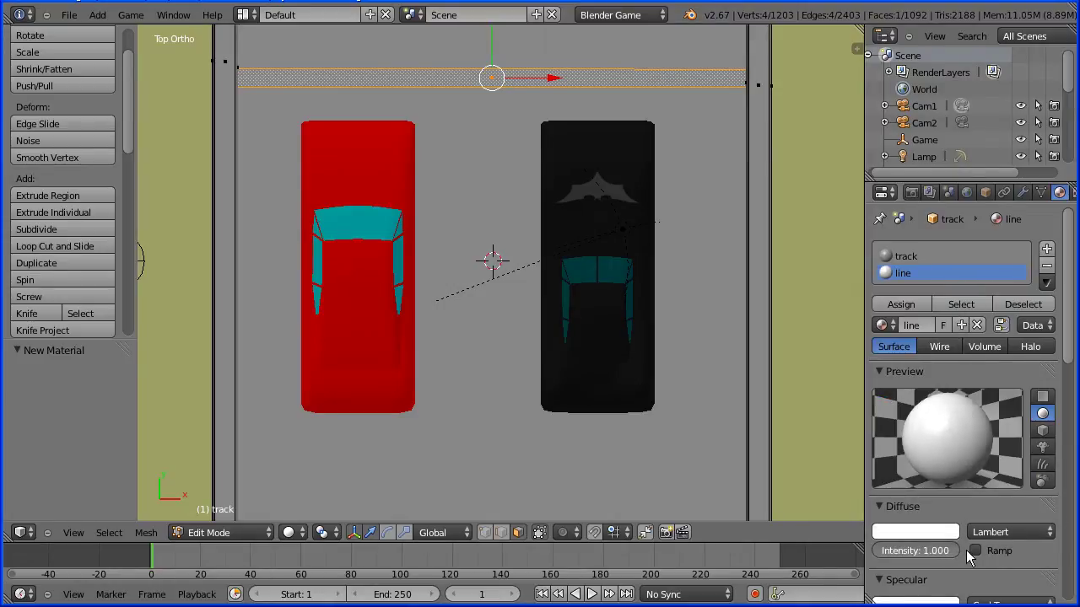
# - Assign the line material to the selected strip faces across the road and return the track to Object Mode
pyautogui.click(900, 304)
pyautogui.press('Tab')
pyautogui.press('Tab')
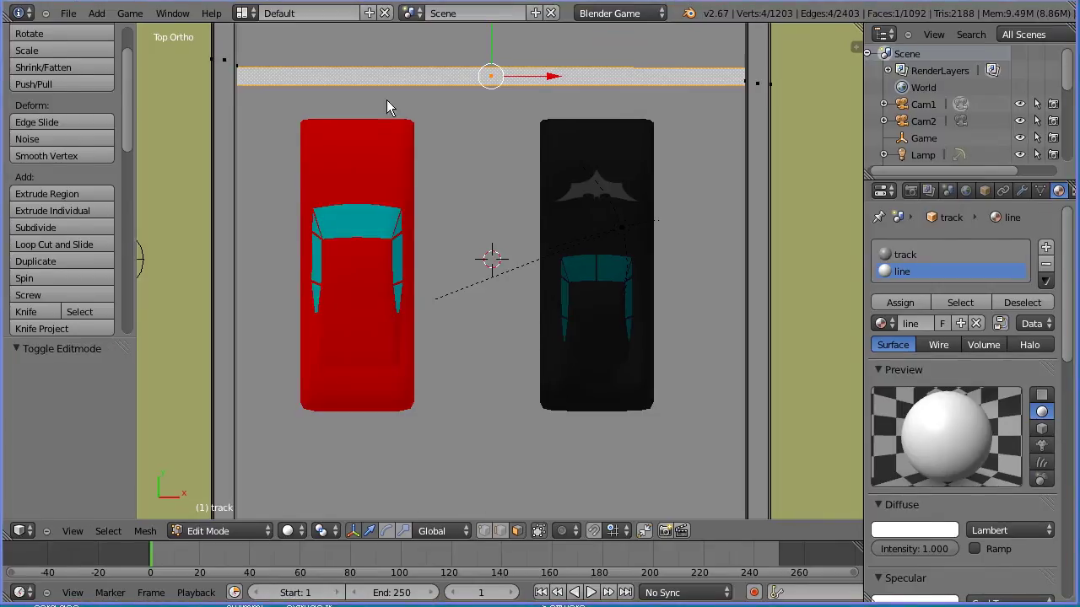
pyautogui.click(243, 531)
pyautogui.click(245, 514)
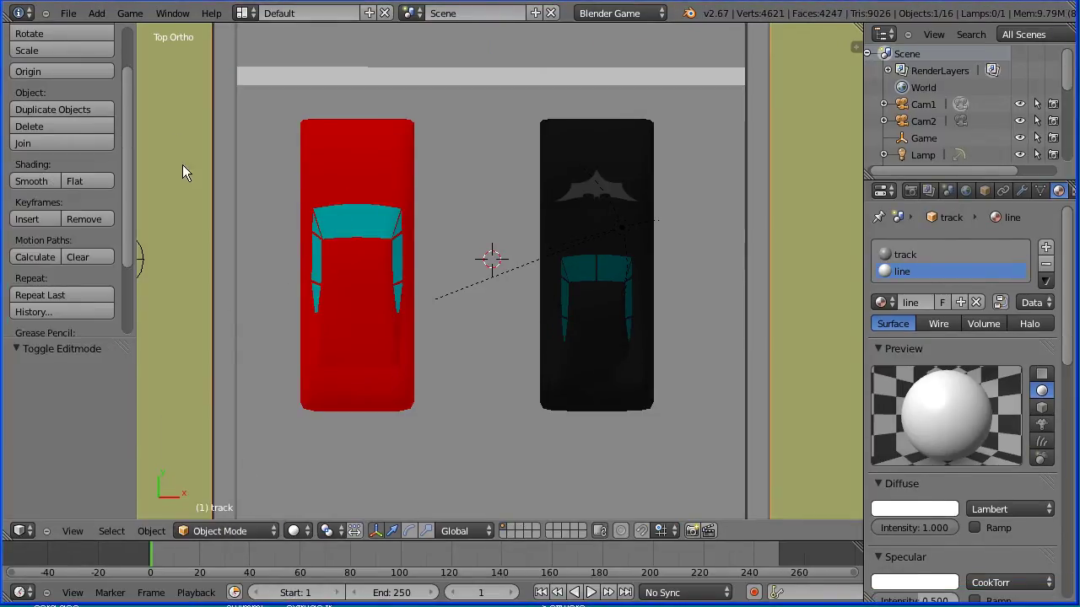
# - Add a cube mesh at the 3D cursor between the two cars
pyautogui.click(98, 13)
pyautogui.moveTo(110, 30)
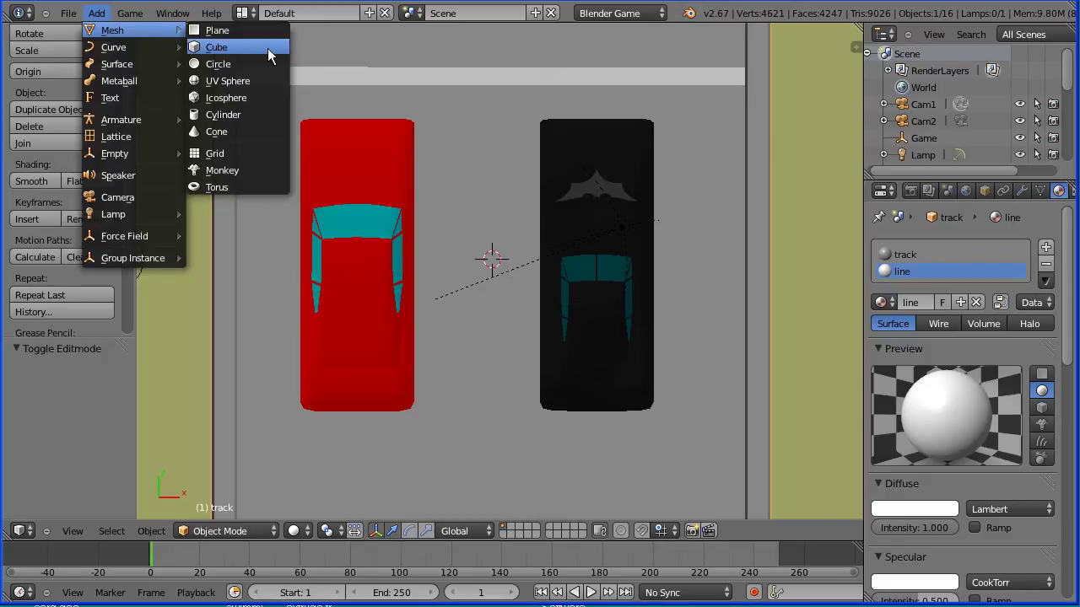
pyautogui.click(271, 49)
# - Switch to the Game Logic screen layout and collapse the game property list beside the logic bricks
pyautogui.click(242, 14)
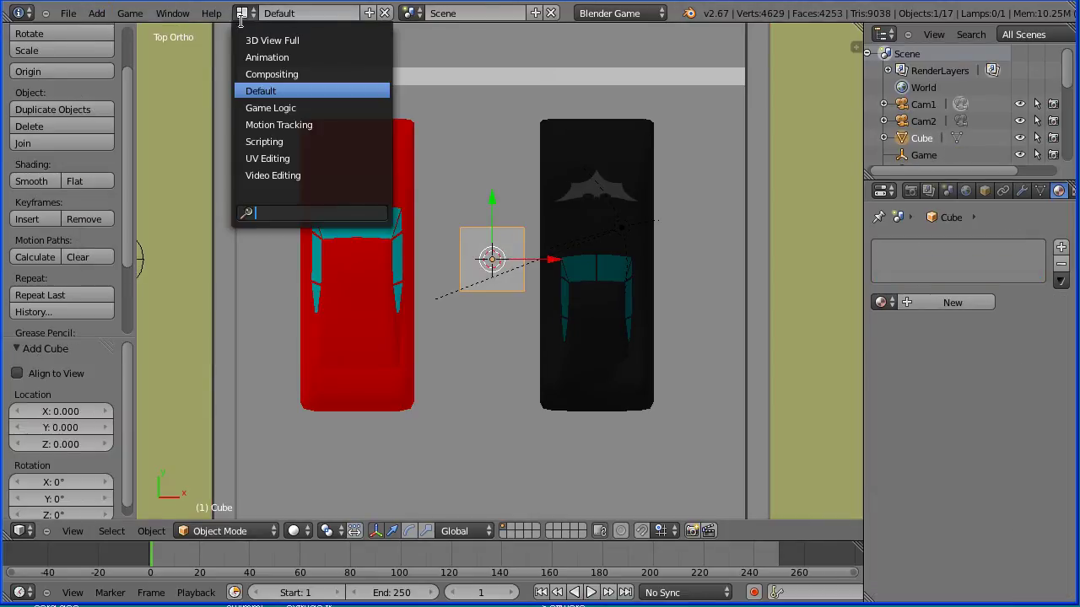
pyautogui.click(358, 108)
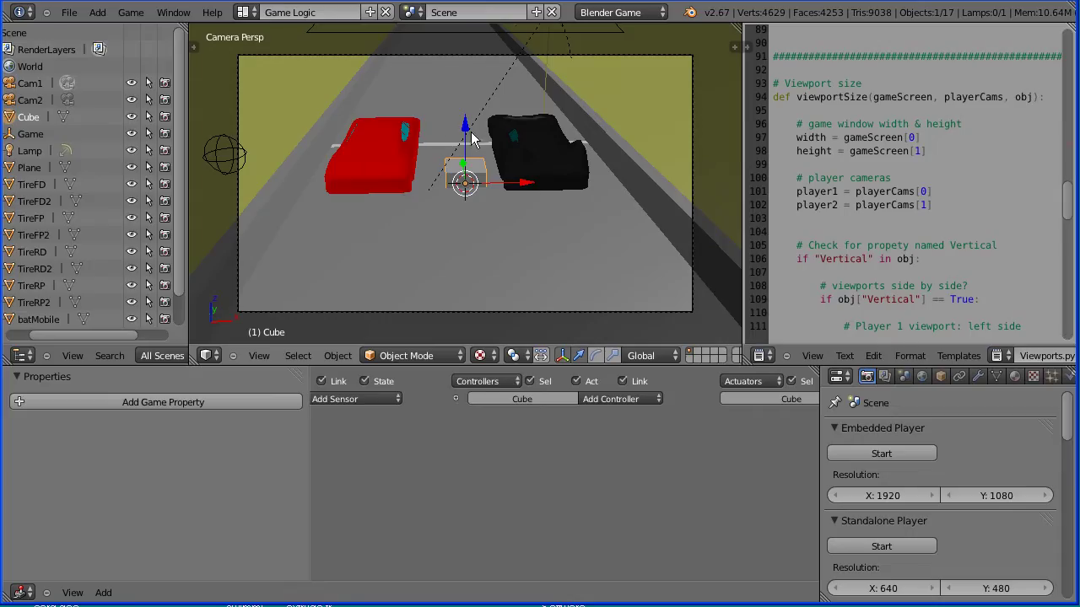
pyautogui.moveTo(307, 459); pyautogui.dragTo(110, 443)
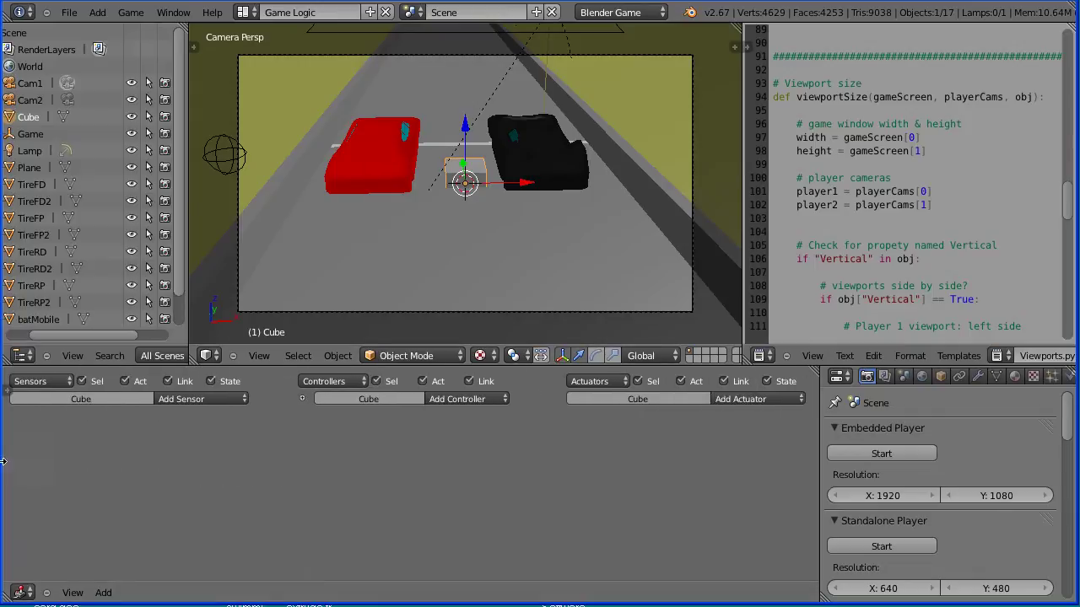
# - Give the cube a Near sensor, an And controller and a Message actuator
pyautogui.click(186, 401)
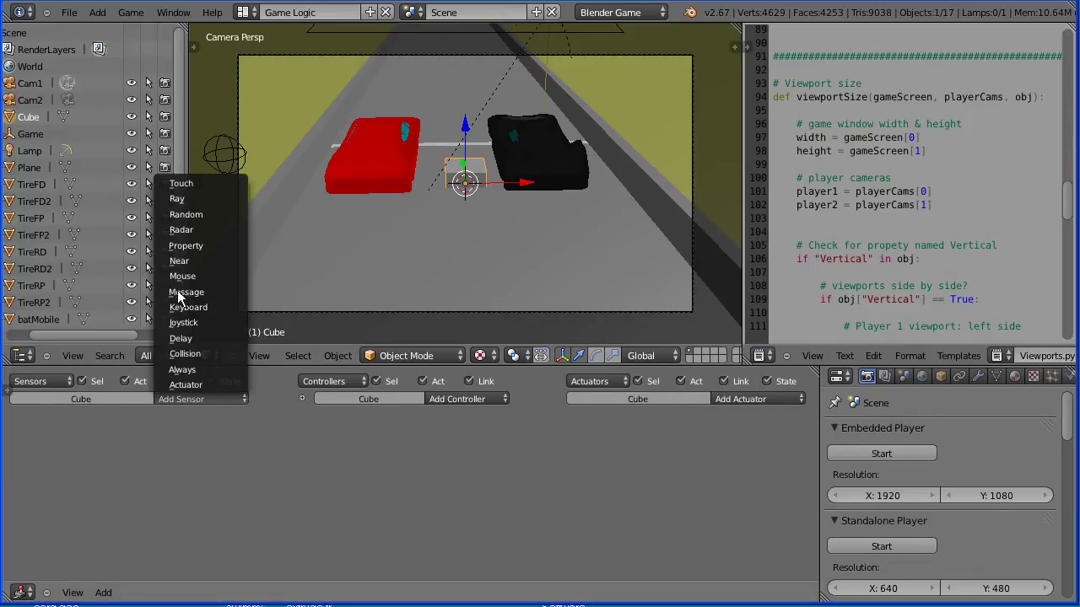
pyautogui.click(180, 261)
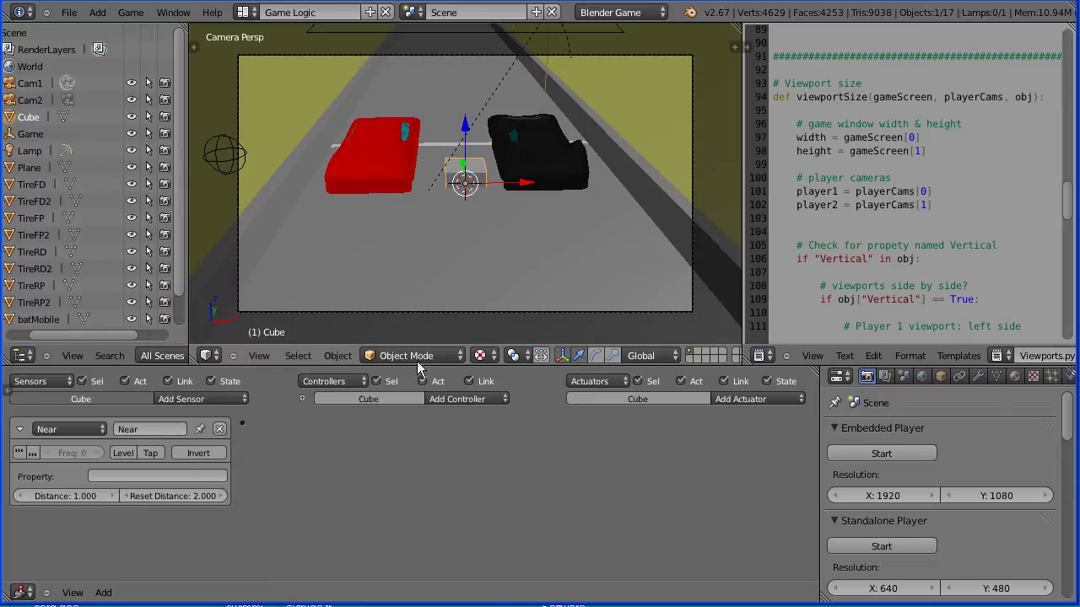
pyautogui.click(461, 400)
pyautogui.click(500, 413)
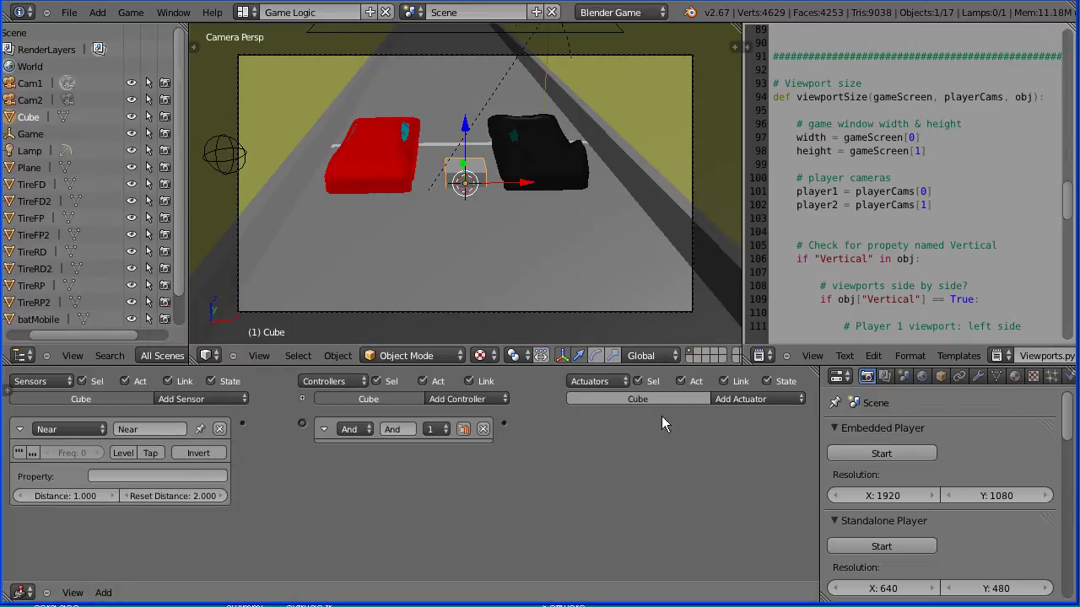
pyautogui.click(760, 400)
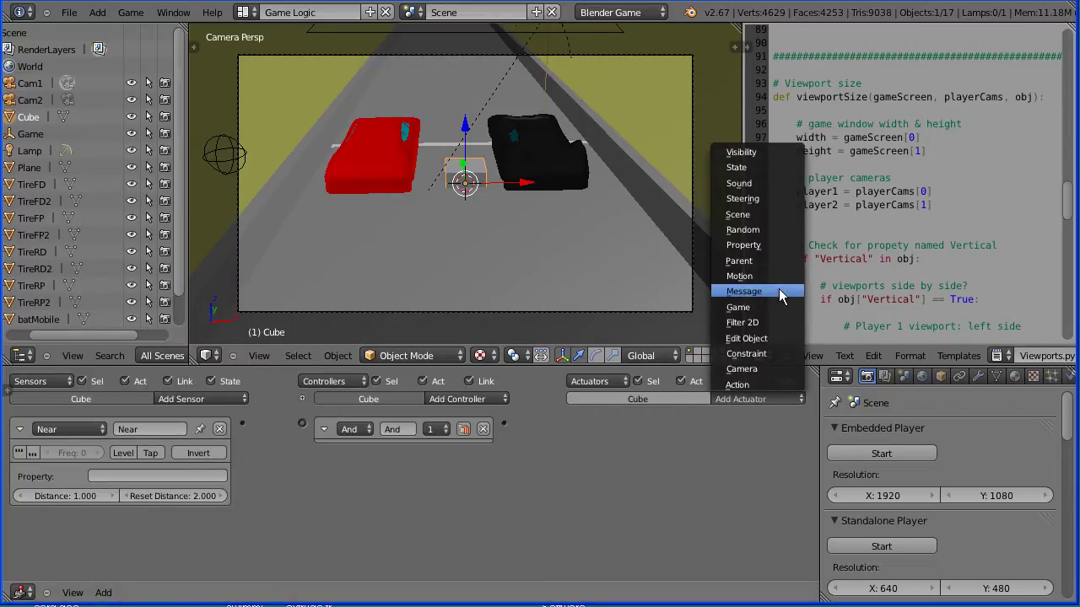
pyautogui.click(742, 292)
# - Set the cube's message subject to bat and link the Near sensor through the And controller to the Message actuator
pyautogui.click(679, 471)
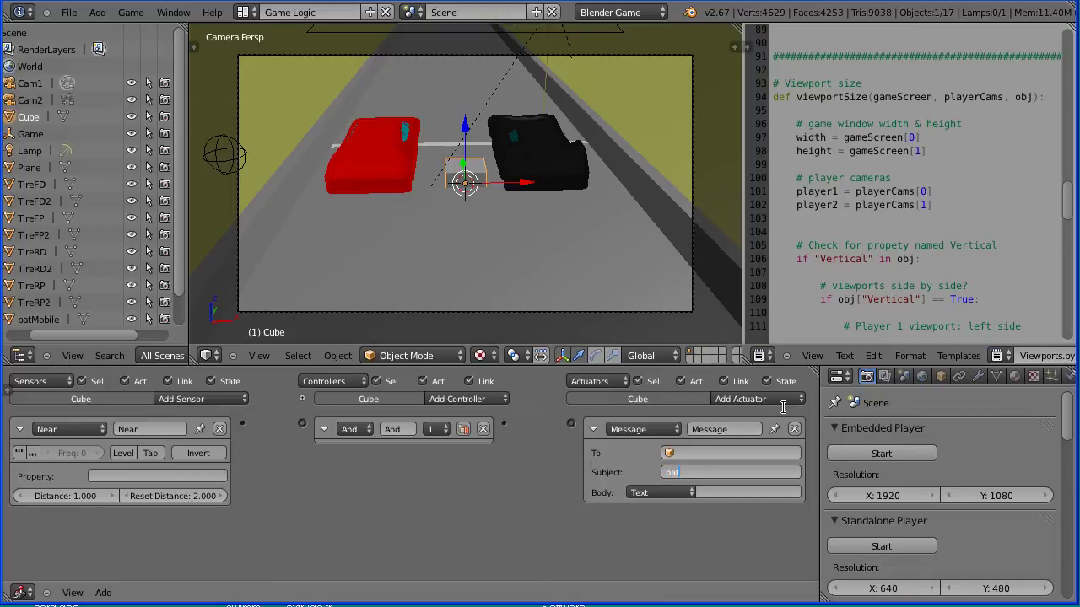
pyautogui.press('Return')
pyautogui.moveTo(300, 425); pyautogui.dragTo(301, 423)
pyautogui.moveTo(572, 418); pyautogui.dragTo(572, 424)
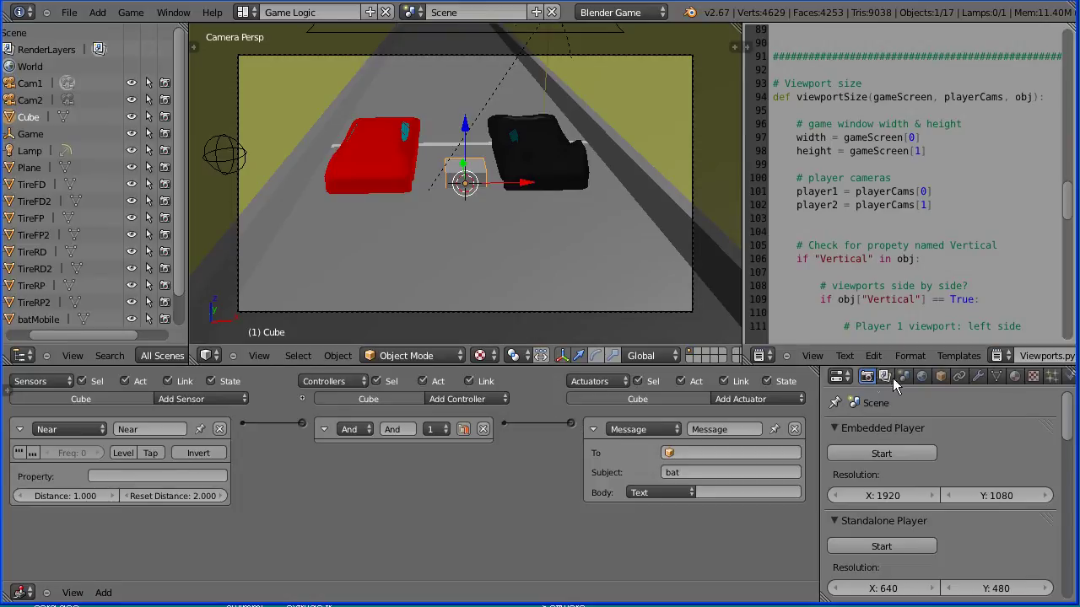
# - Set the cube's Y location to -10
pyautogui.click(938, 377)
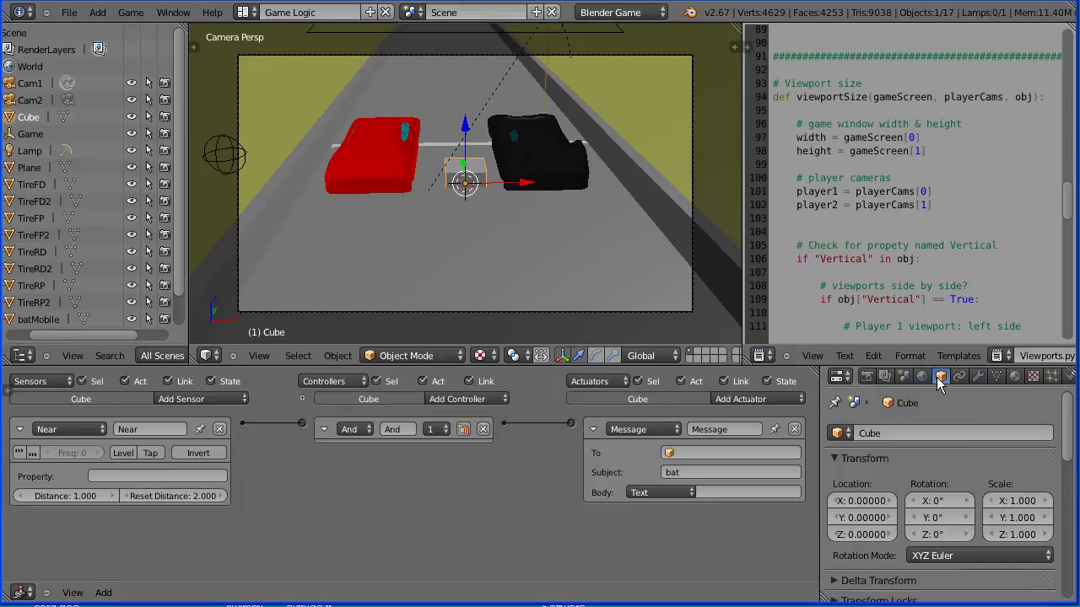
pyautogui.click(862, 523)
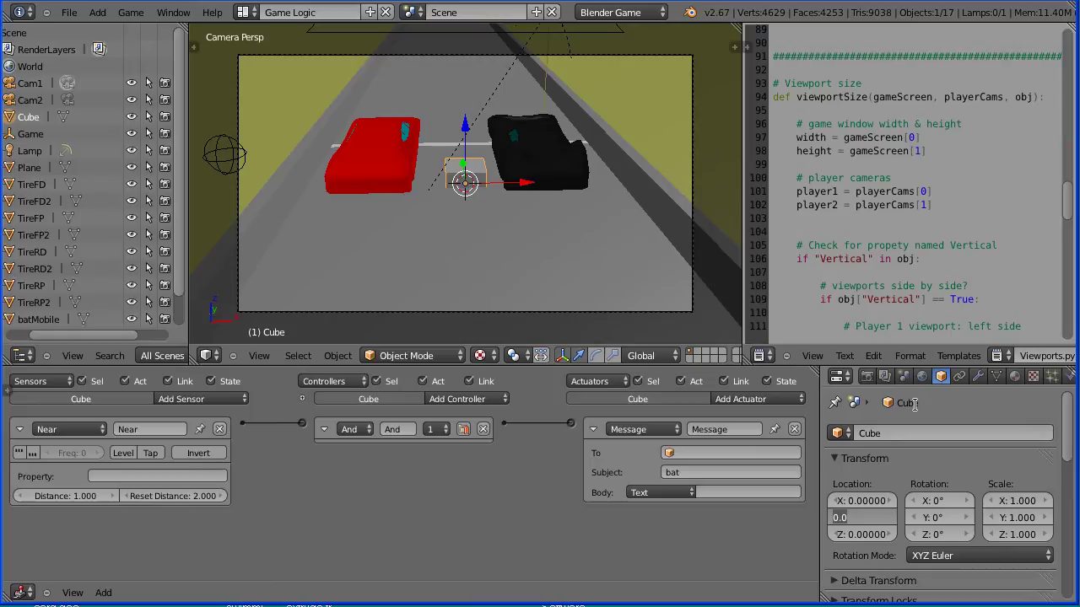
pyautogui.press('BackSpace')
pyautogui.write('-10')
pyautogui.press('Return')
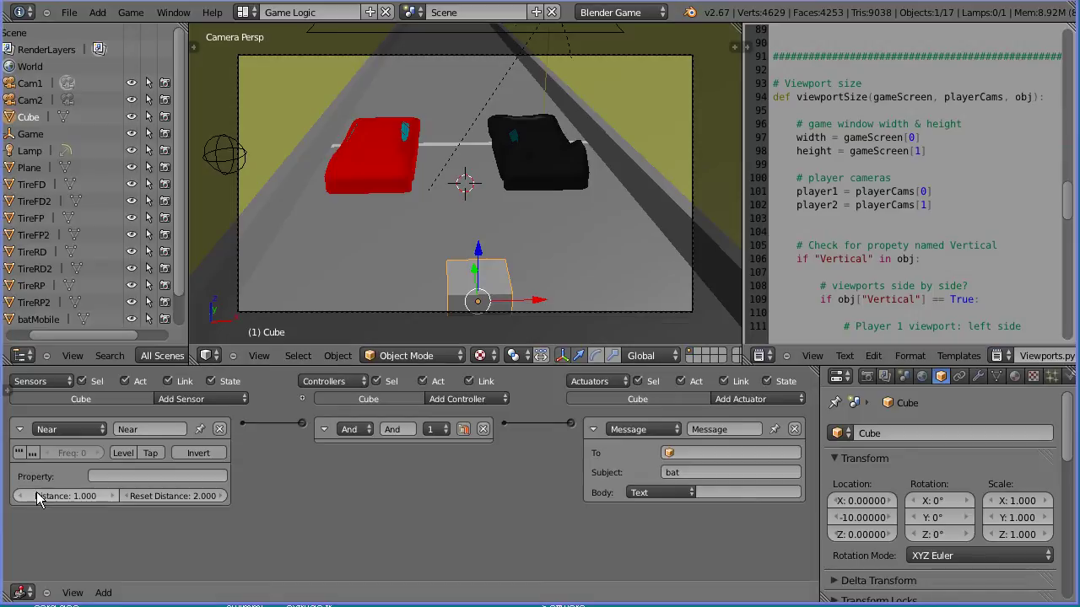
# - Set the cube's Near sensor distance to 4 and its reset distance to 8
pyautogui.click(74, 497)
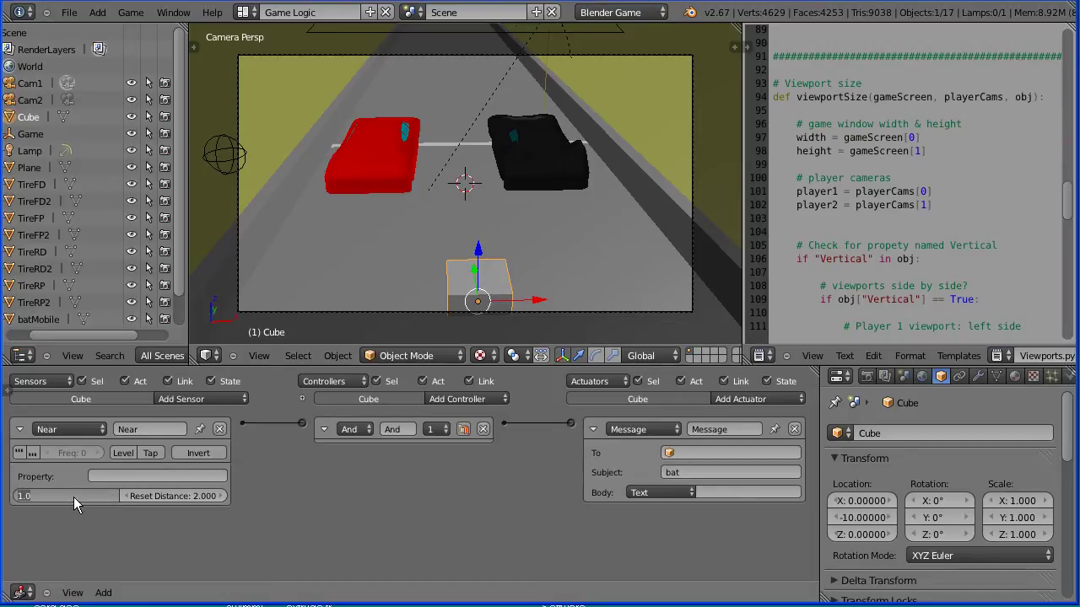
pyautogui.write('4')
pyautogui.press('Return')
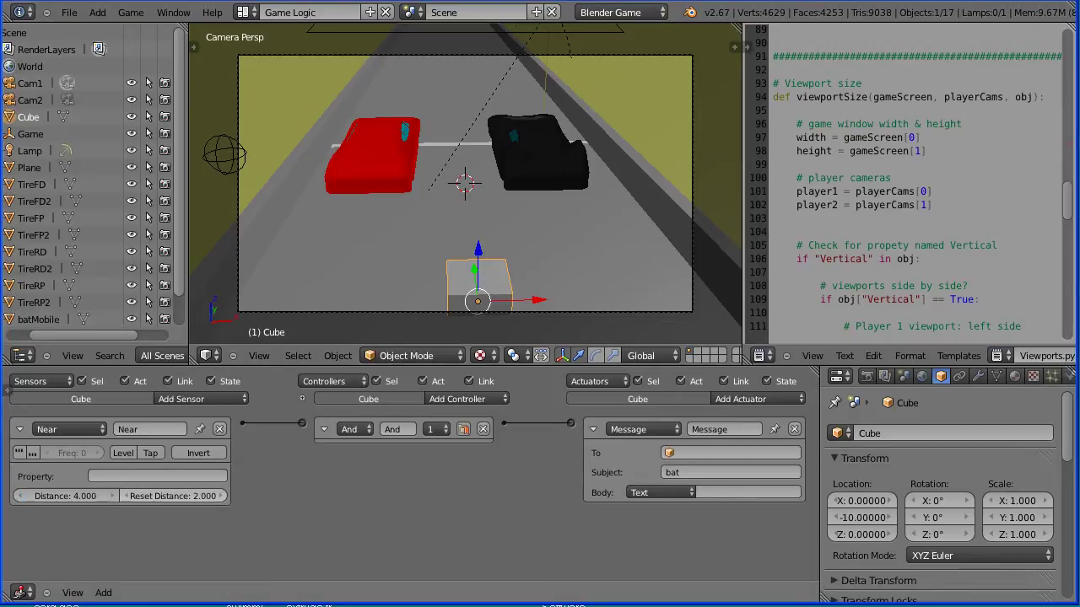
pyautogui.click(160, 498)
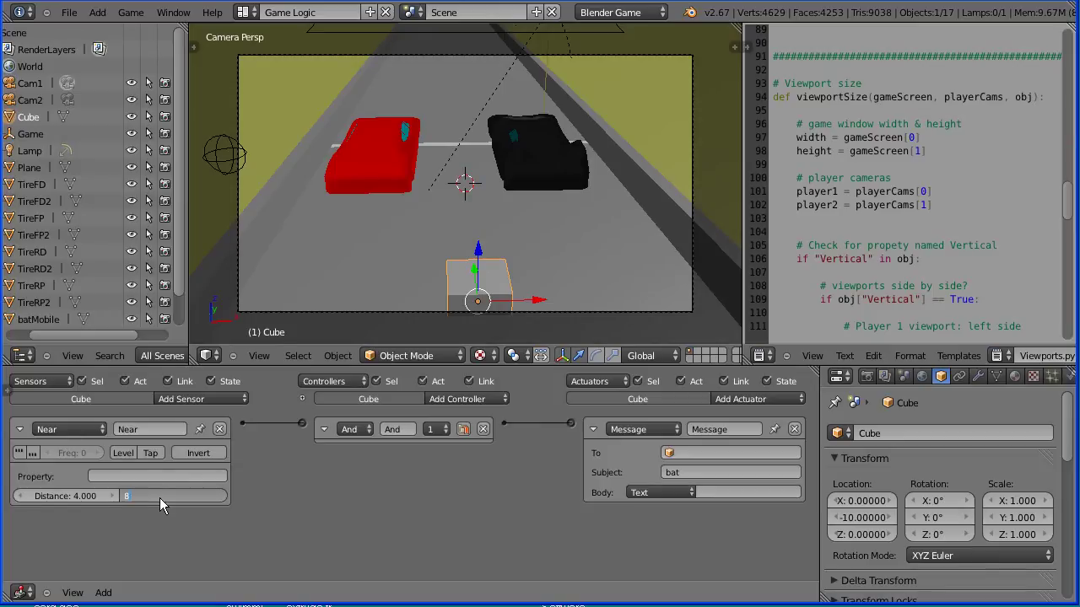
pyautogui.write('8')
pyautogui.press('Return')
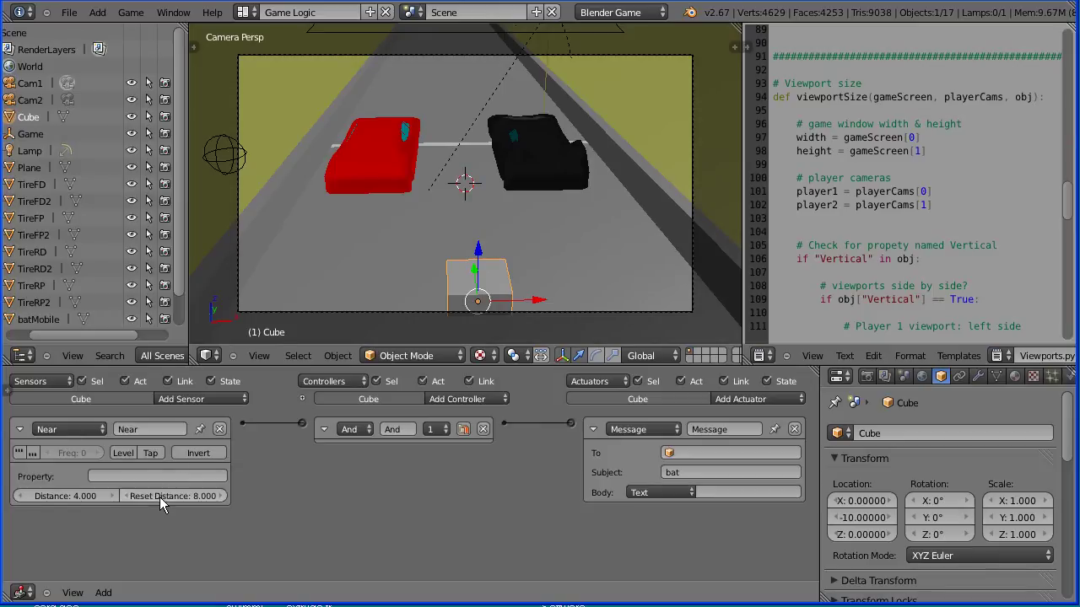
# - Add an Integer game property named bat to the Game empty
pyautogui.rightClick(226, 157)
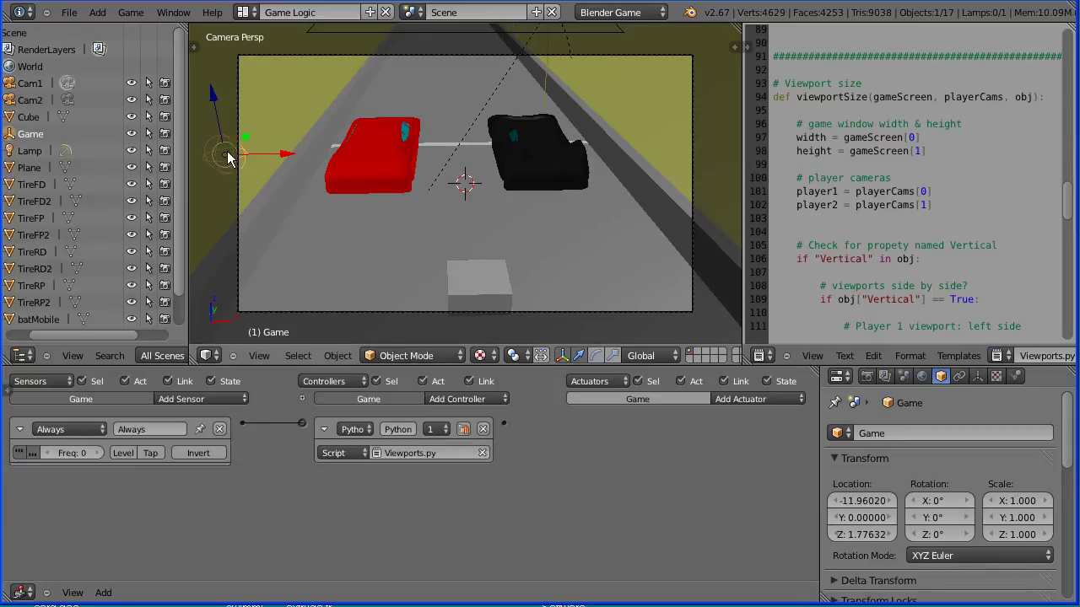
pyautogui.click(5, 391)
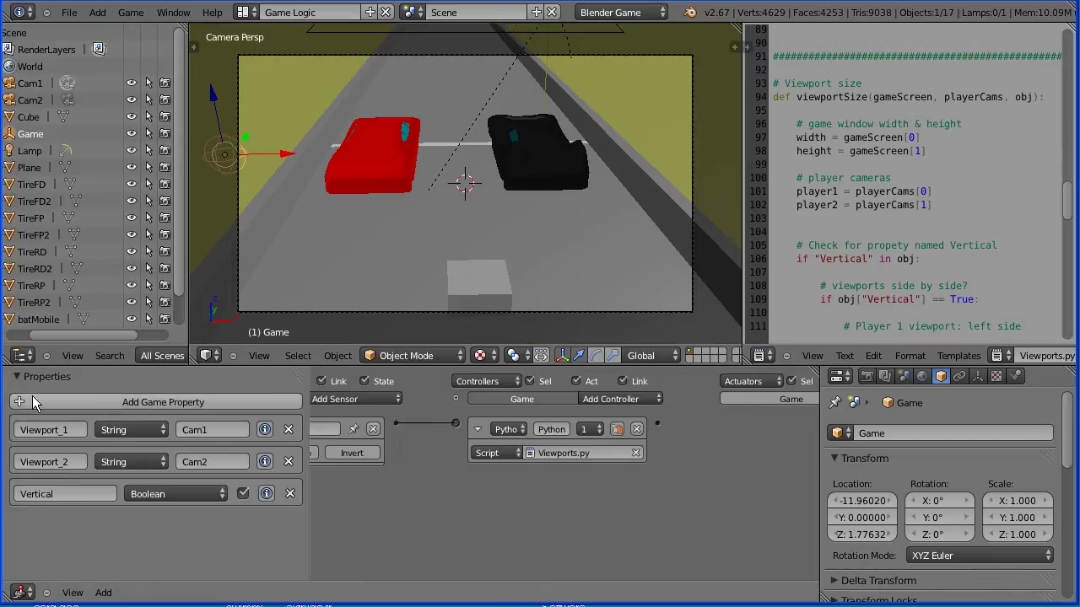
pyautogui.click(159, 400)
pyautogui.click(42, 525)
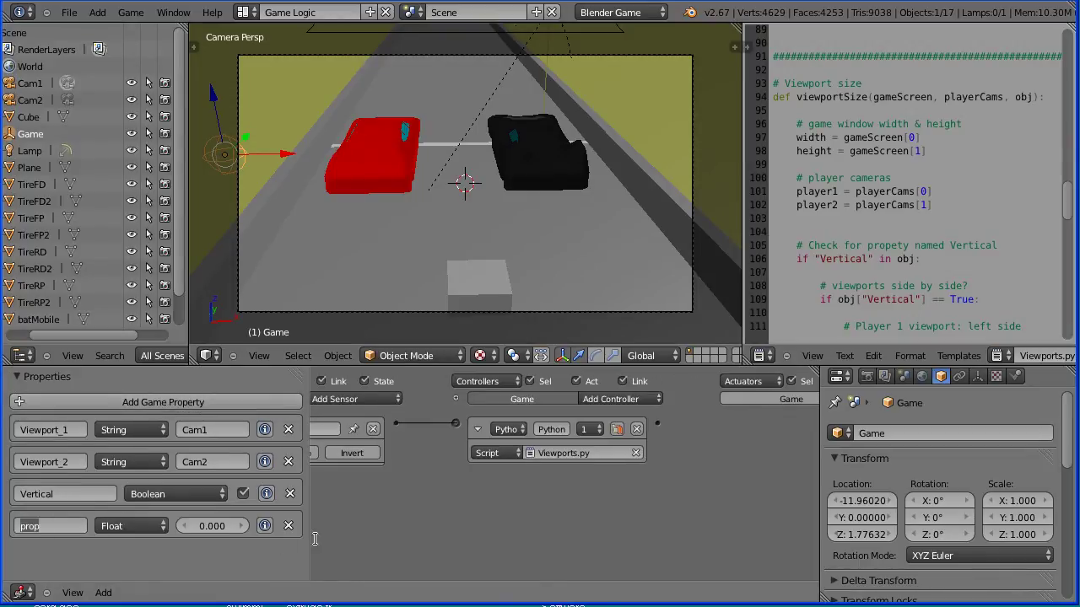
pyautogui.write('bat')
pyautogui.press('Return')
pyautogui.click(140, 525)
pyautogui.click(132, 491)
# - Add another Integer game property named sport to the Game empty
pyautogui.click(149, 404)
pyautogui.click(71, 557)
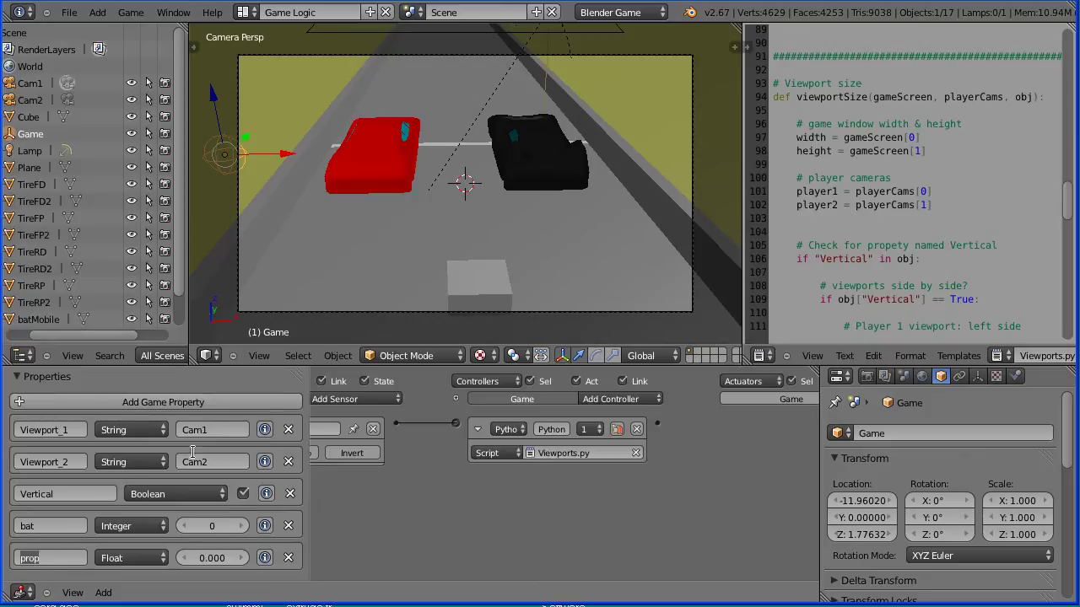
pyautogui.write('sport')
pyautogui.press('Return')
pyautogui.click(138, 559)
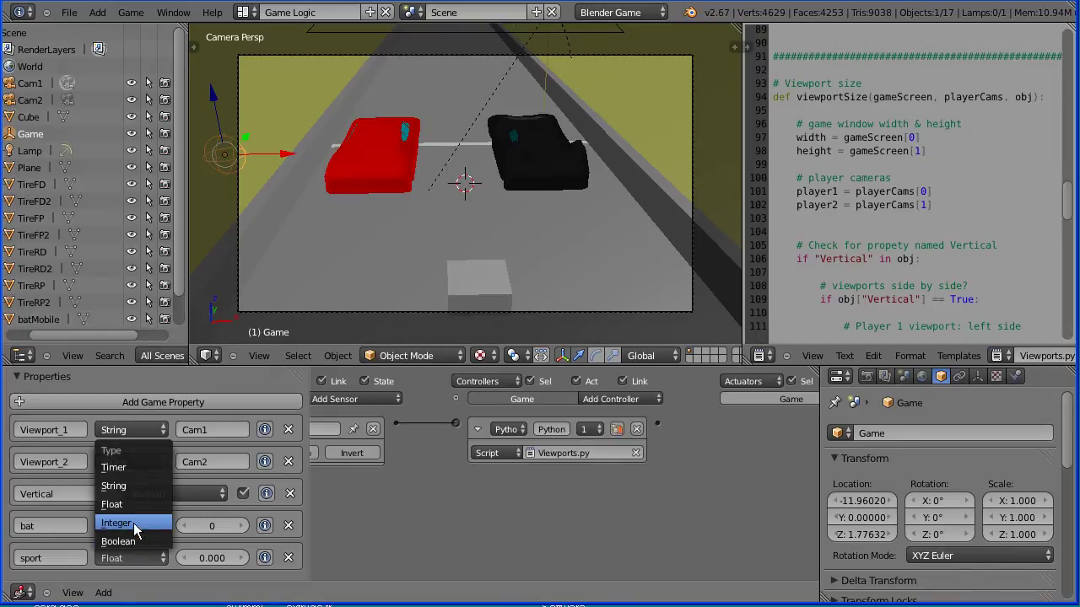
pyautogui.click(135, 524)
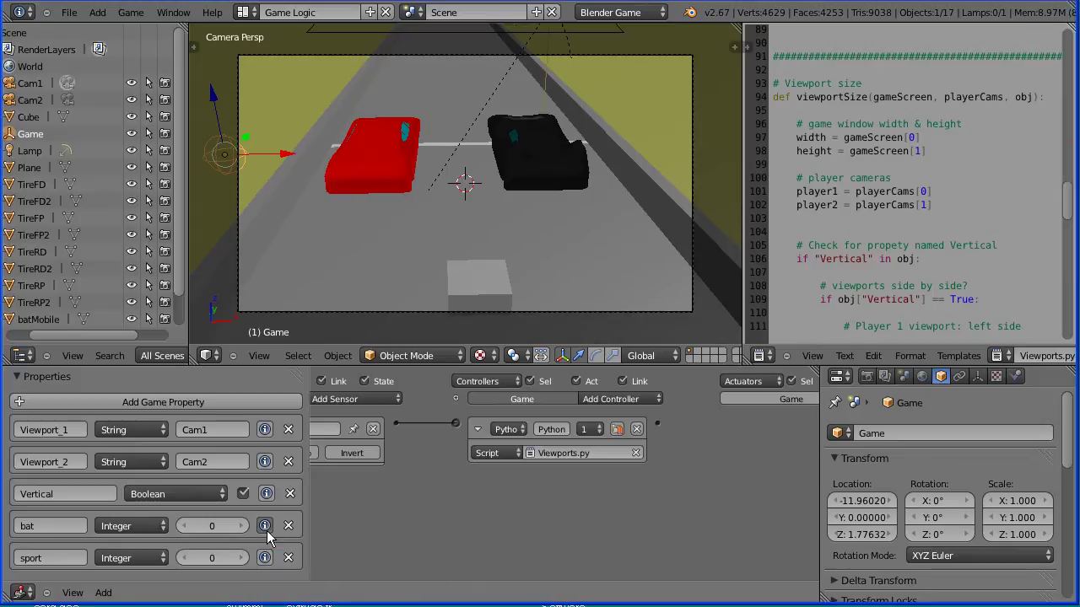
# - Enable Show Debug Properties for the game and collapse the Game empty's property list
pyautogui.click(131, 13)
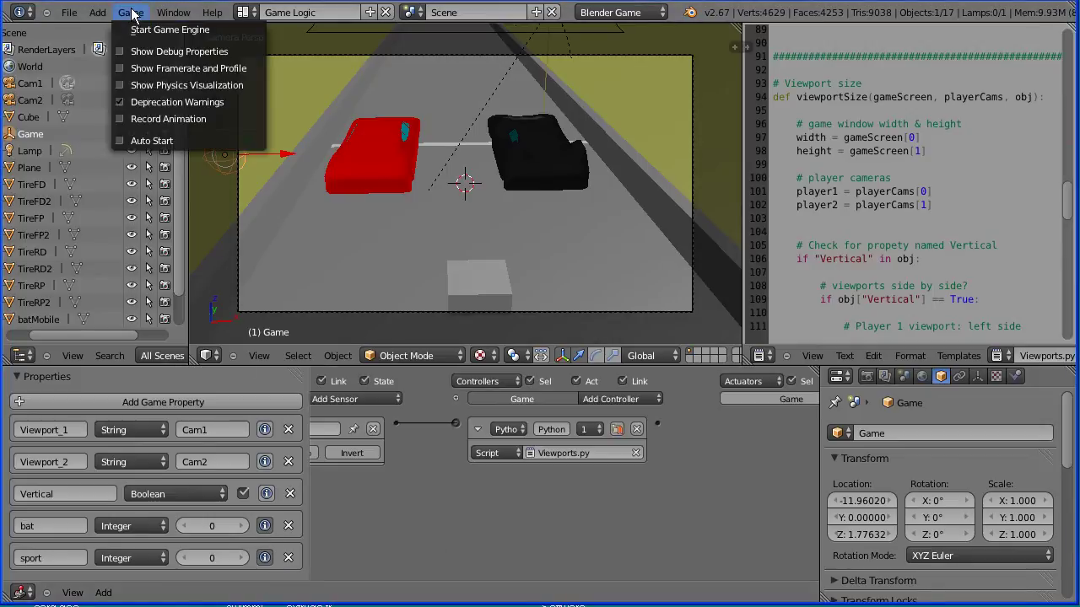
pyautogui.click(126, 51)
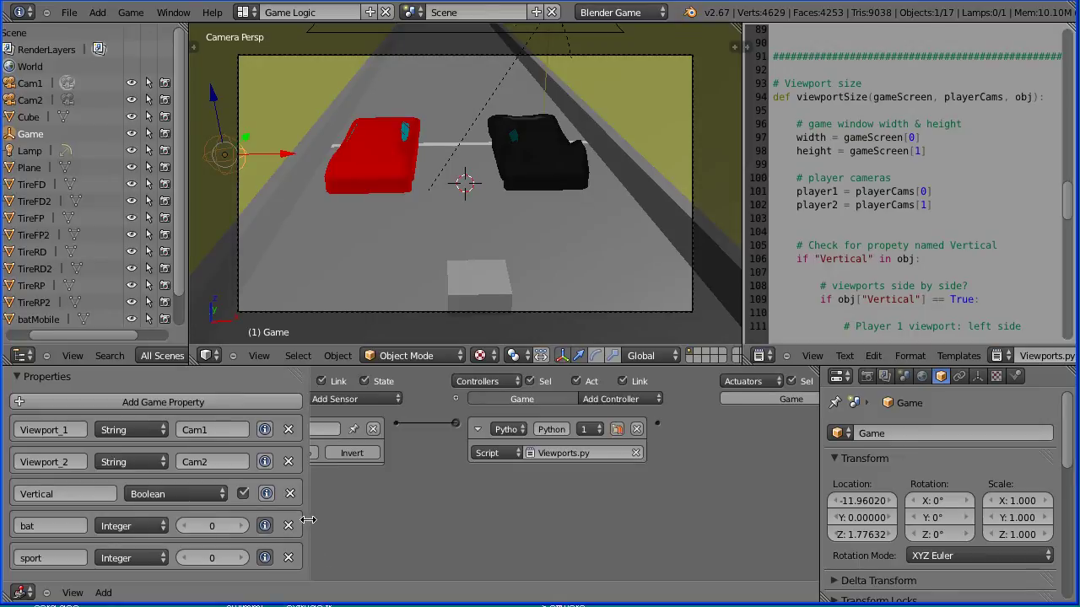
pyautogui.moveTo(308, 518); pyautogui.dragTo(12, 506)
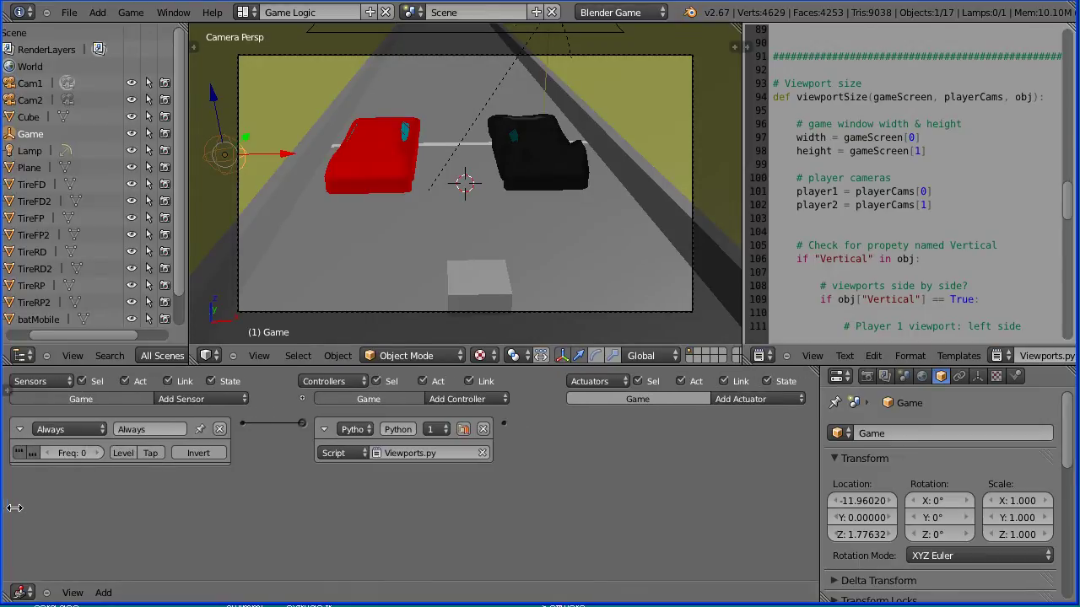
# - Add a Message sensor, an And controller and a Property actuator to the Game empty
pyautogui.click(186, 402)
pyautogui.click(228, 292)
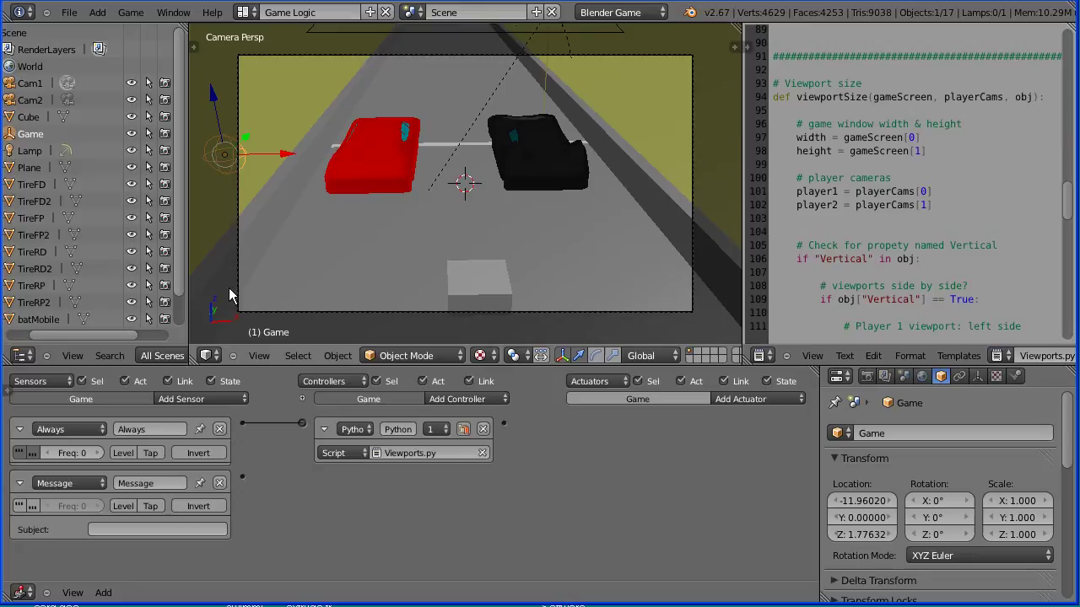
pyautogui.click(453, 396)
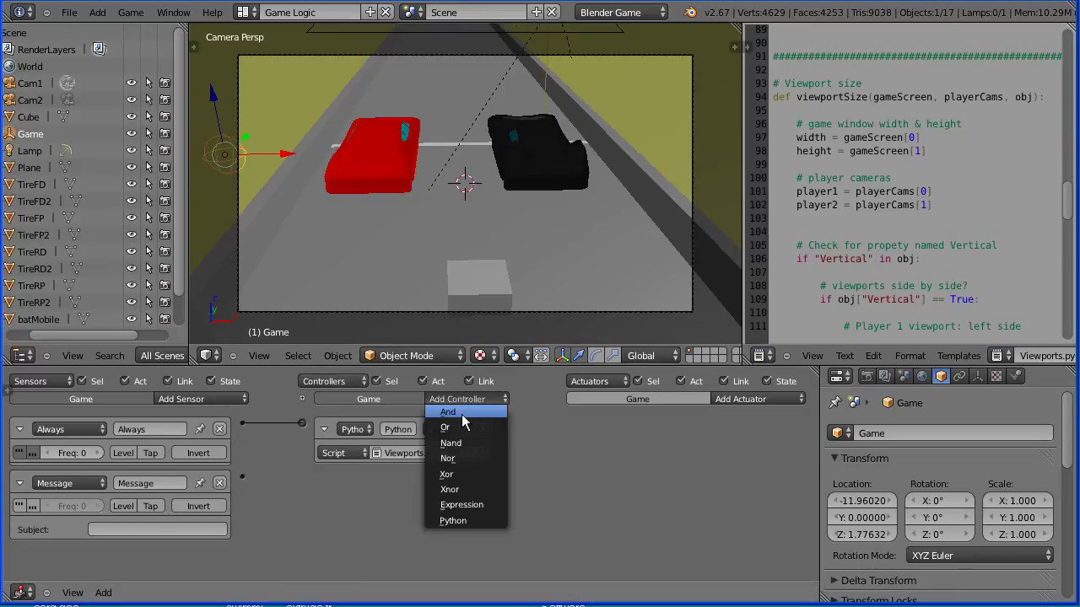
pyautogui.click(461, 414)
pyautogui.click(773, 402)
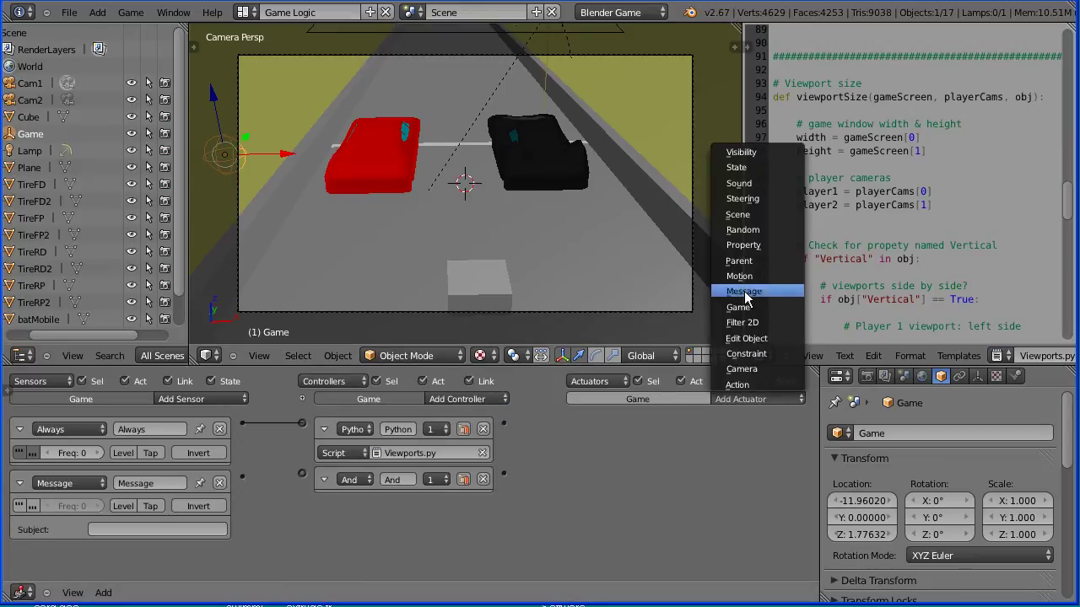
pyautogui.click(775, 246)
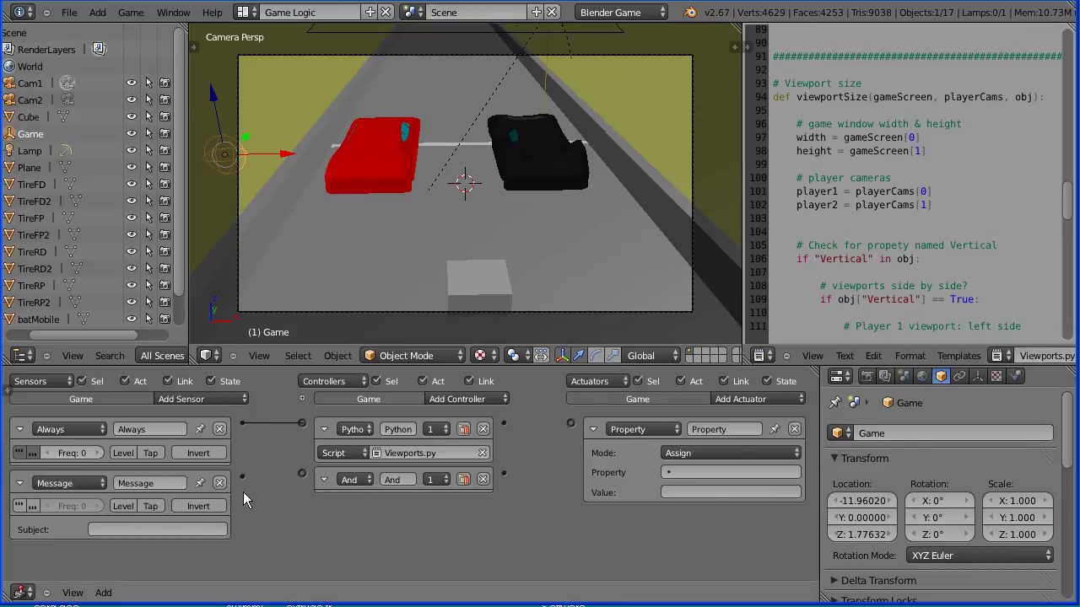
# - Set the Message sensor's subject to bat and link it through the And controller to the Property actuator
pyautogui.click(140, 530)
pyautogui.press('Return')
pyautogui.moveTo(243, 474); pyautogui.dragTo(301, 473)
pyautogui.moveTo(503, 472); pyautogui.dragTo(570, 423)
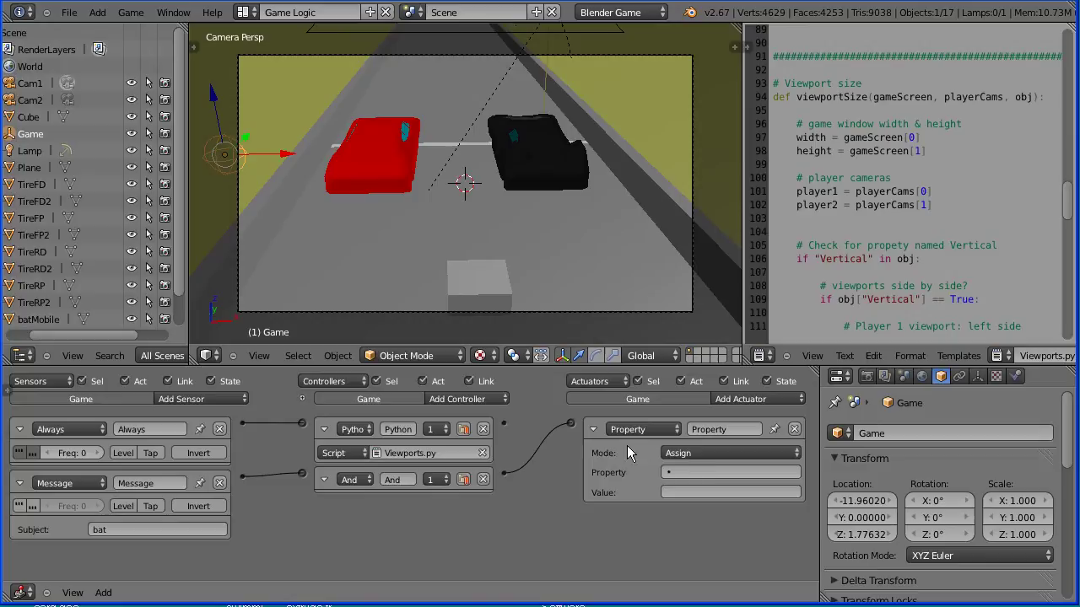
# - Set the Game empty's Property actuator to Add mode with property bat and value 1
pyautogui.click(713, 453)
pyautogui.click(697, 428)
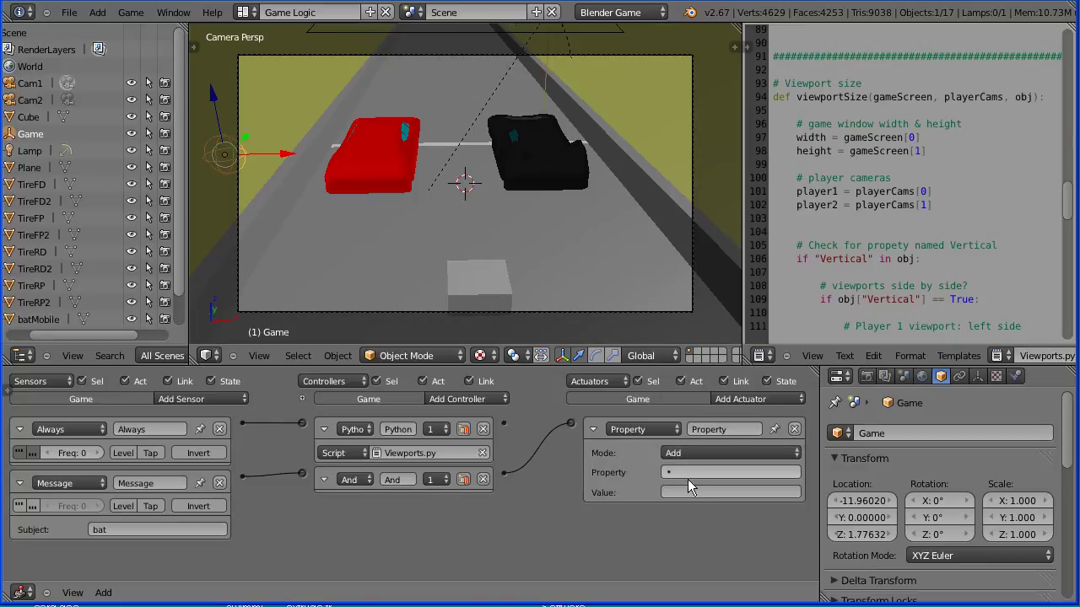
pyautogui.click(662, 493)
pyautogui.write('1')
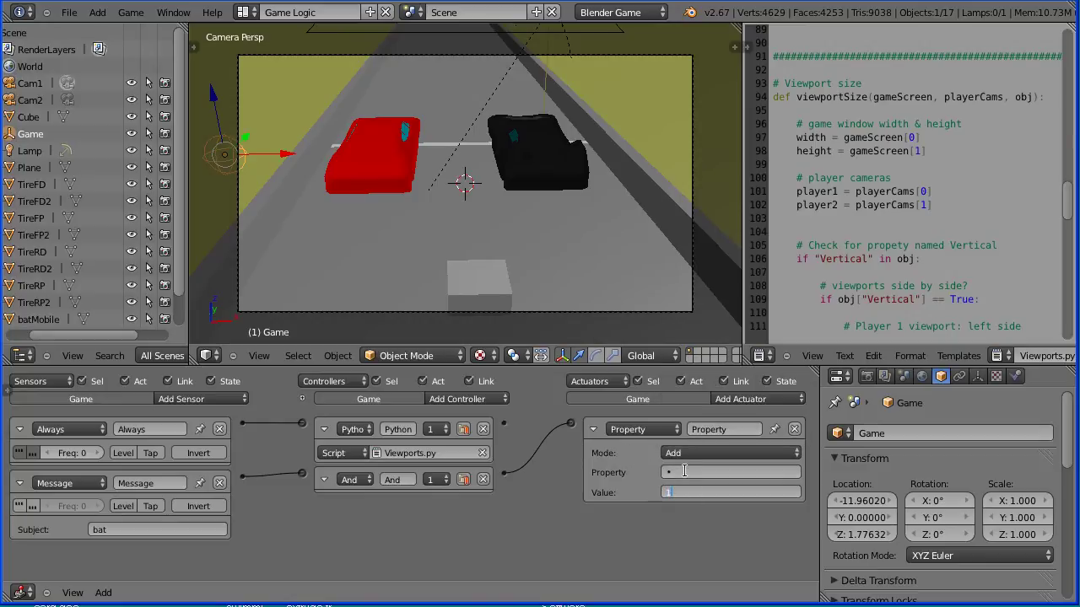
pyautogui.click(686, 471)
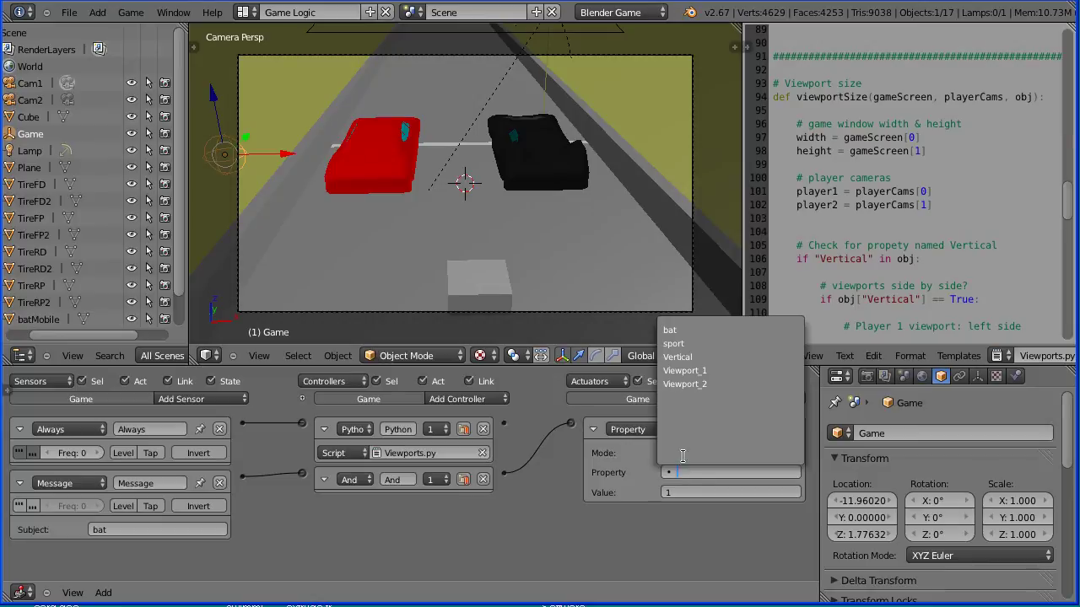
pyautogui.click(696, 329)
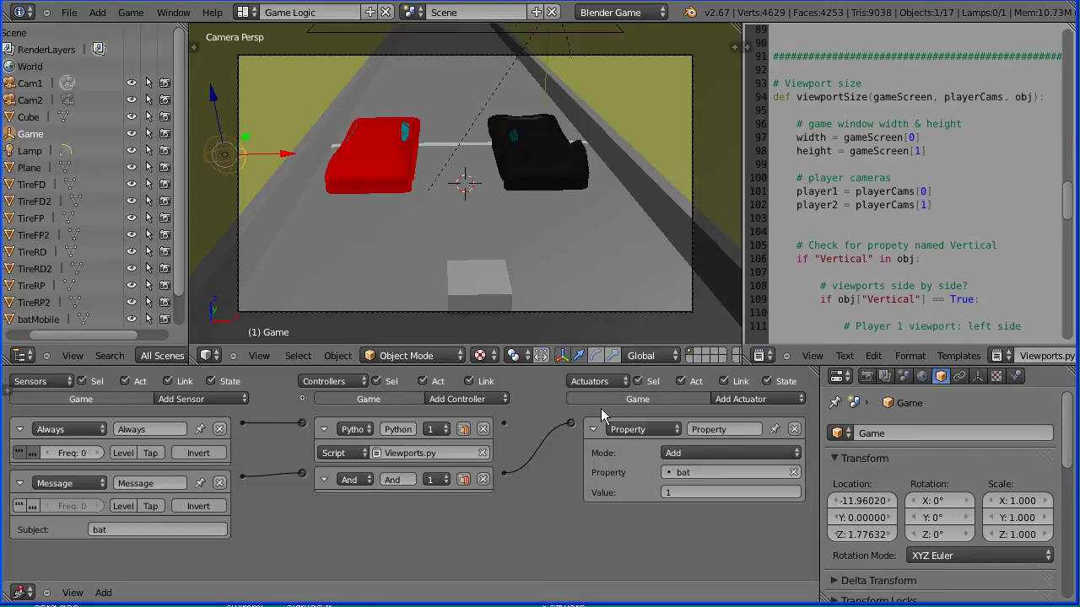
# - Change the Cube's physics type to No Collision
pyautogui.rightClick(478, 282)
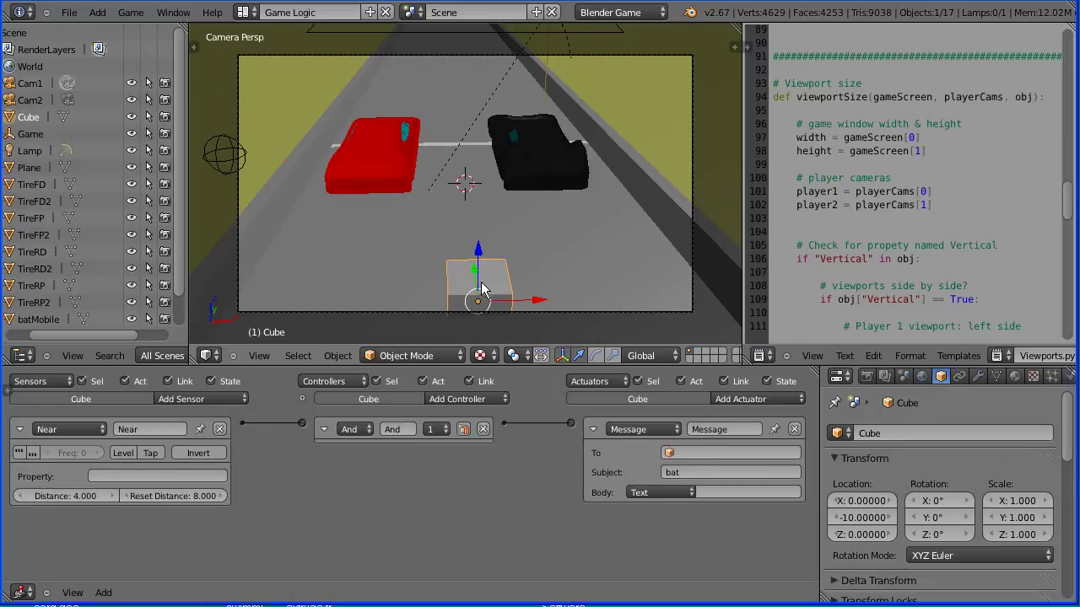
pyautogui.click(1069, 377)
pyautogui.click(983, 455)
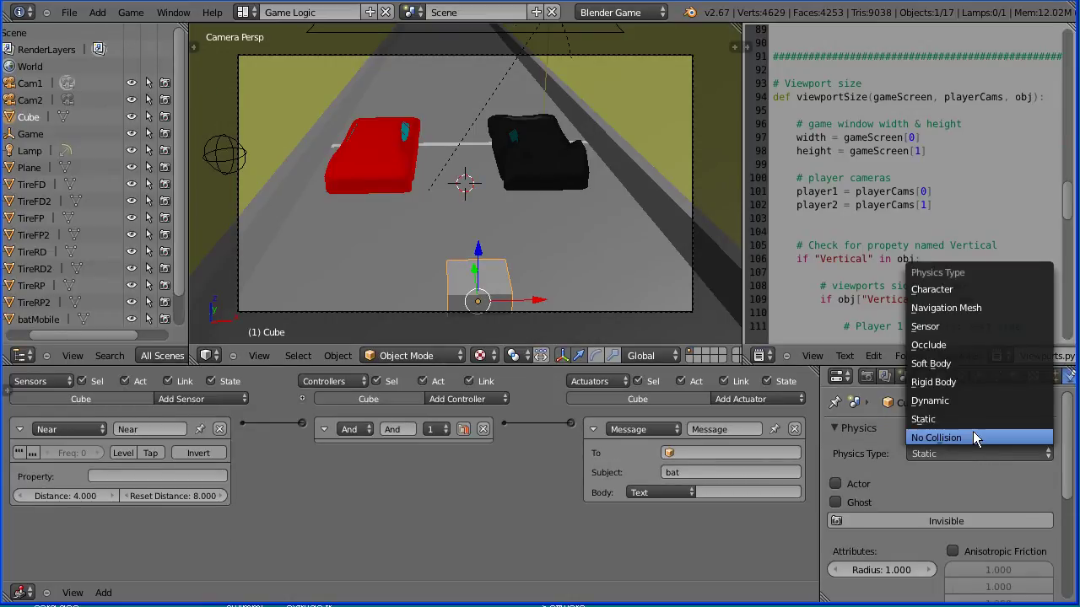
pyautogui.click(977, 435)
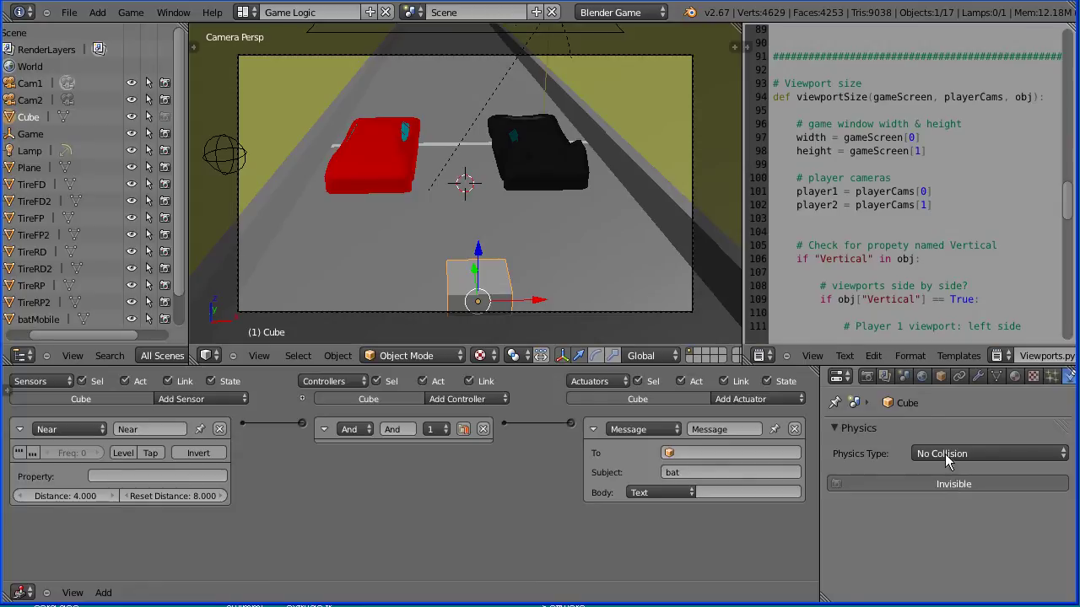
# - Test the game twice in the embedded player, driving each car in turn near the Cube to check the lap counters
pyautogui.click(870, 377)
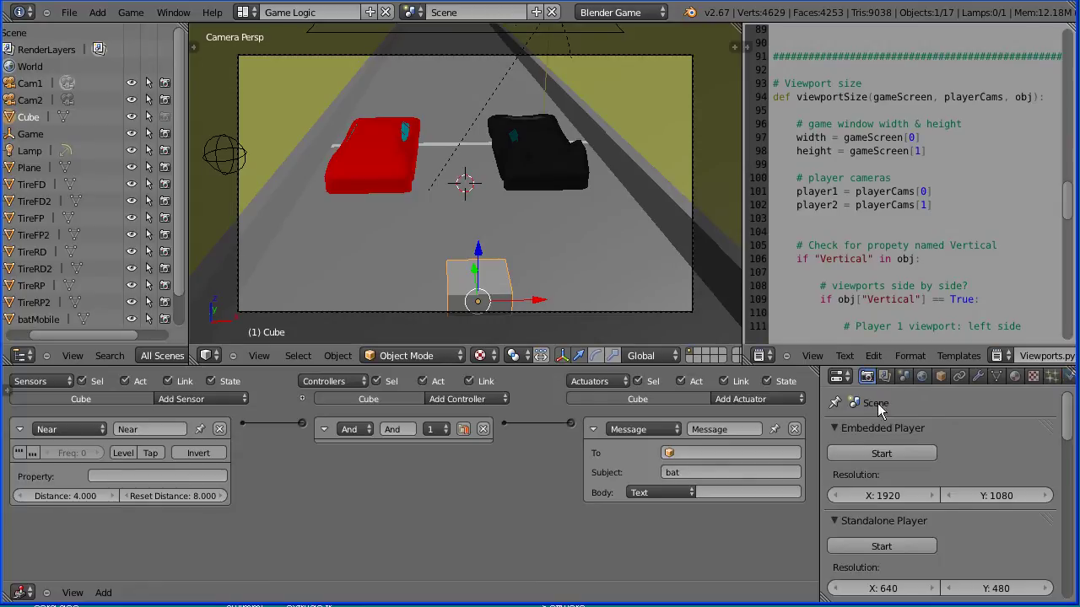
pyautogui.click(878, 453)
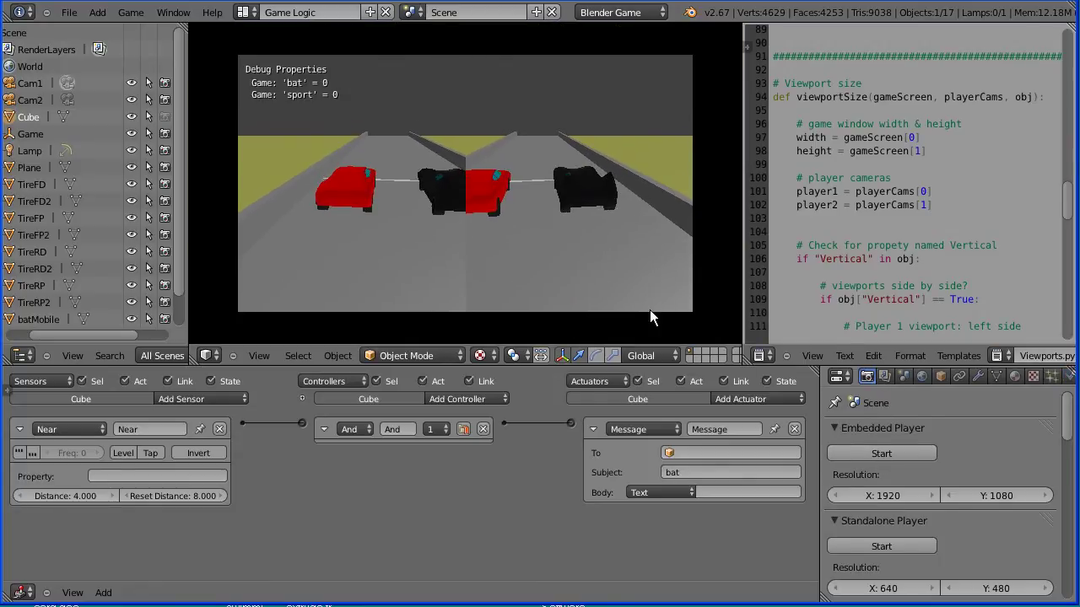
pyautogui.press('Up')
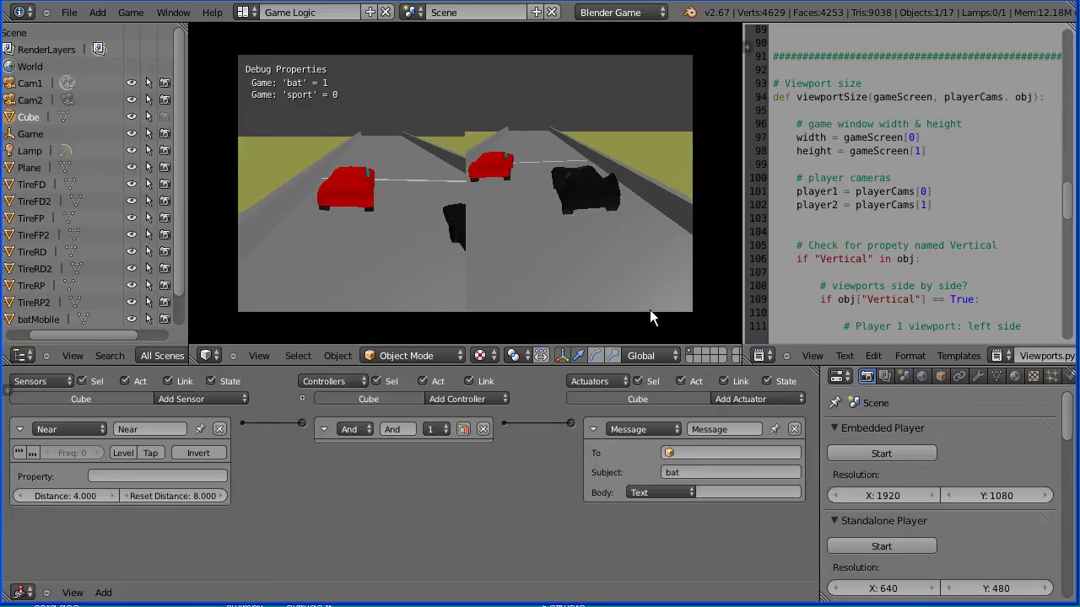
pyautogui.press('Escape')
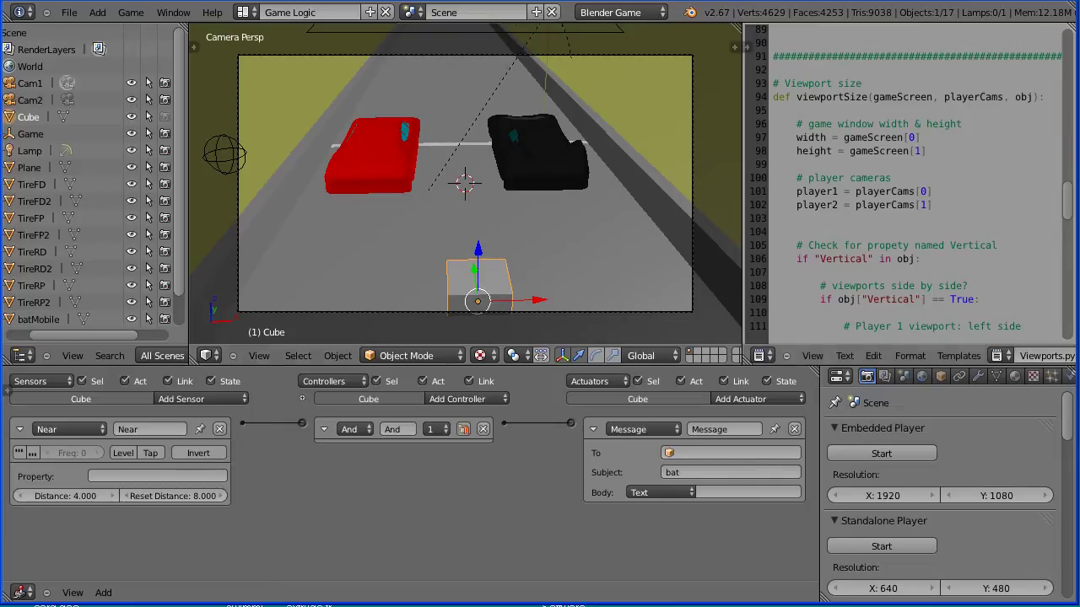
pyautogui.click(840, 455)
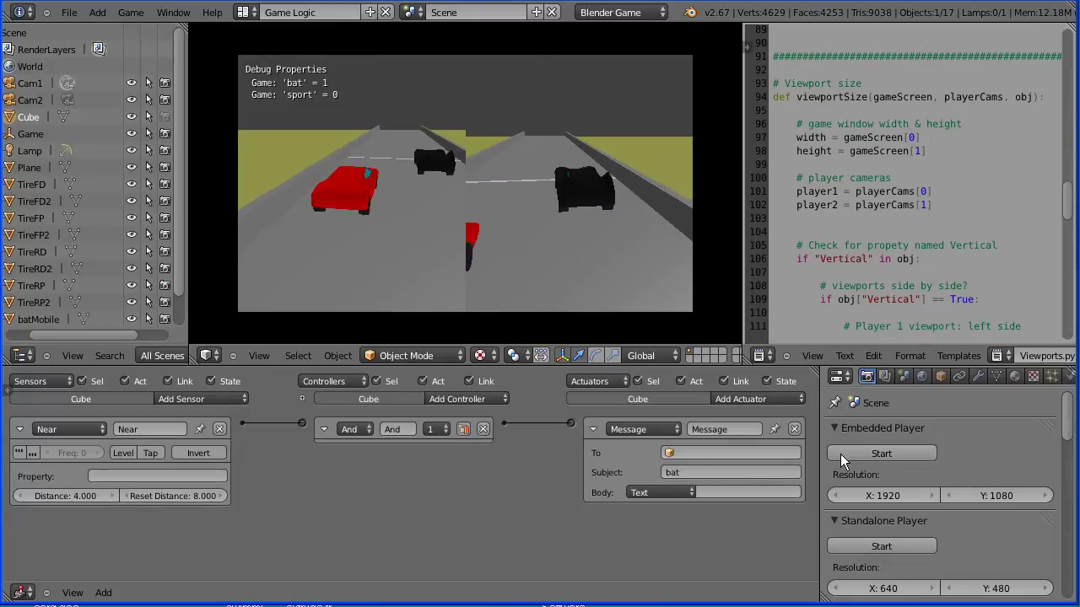
pyautogui.press('Escape')
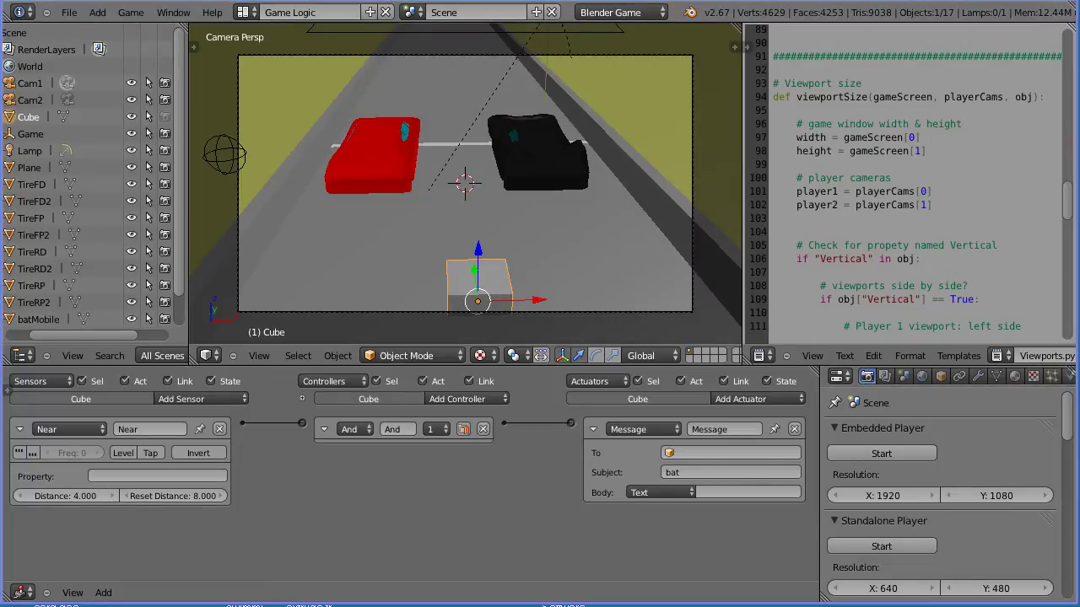
# - Restrict the Cube's Near sensor to objects with the property bat
pyautogui.click(128, 477)
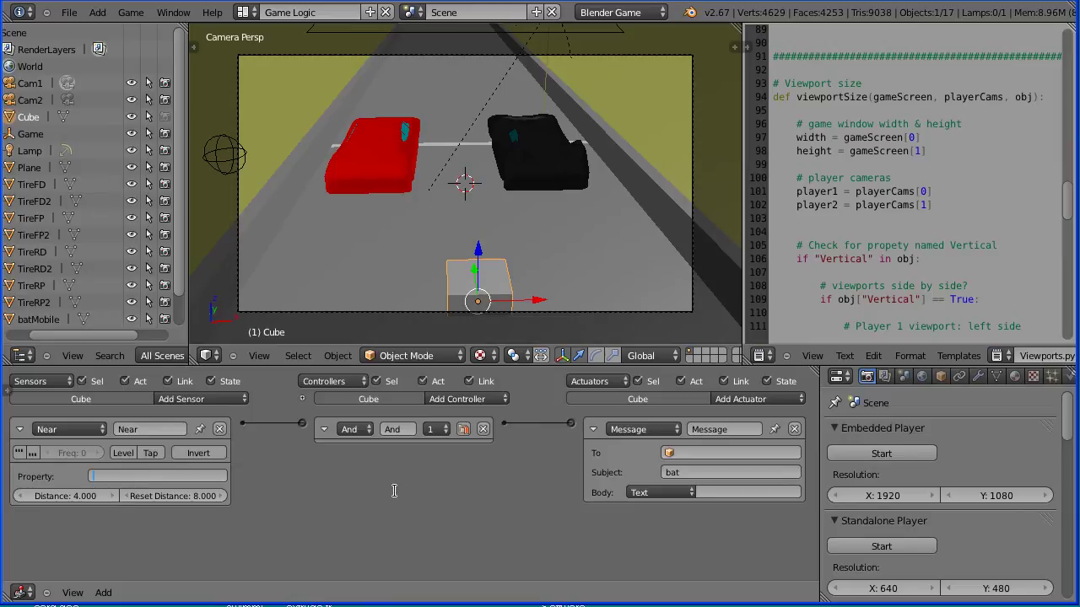
pyautogui.write('bat')
pyautogui.press('Return')
# - Add a second Near sensor, And controller and Message actuator to the Cube
pyautogui.click(191, 400)
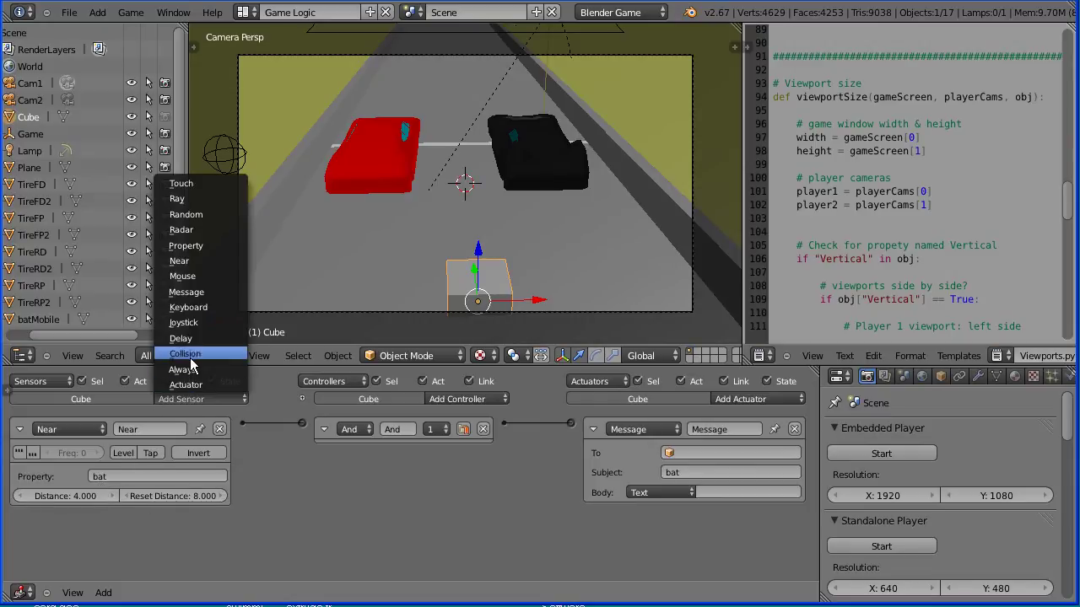
pyautogui.click(206, 259)
pyautogui.click(456, 396)
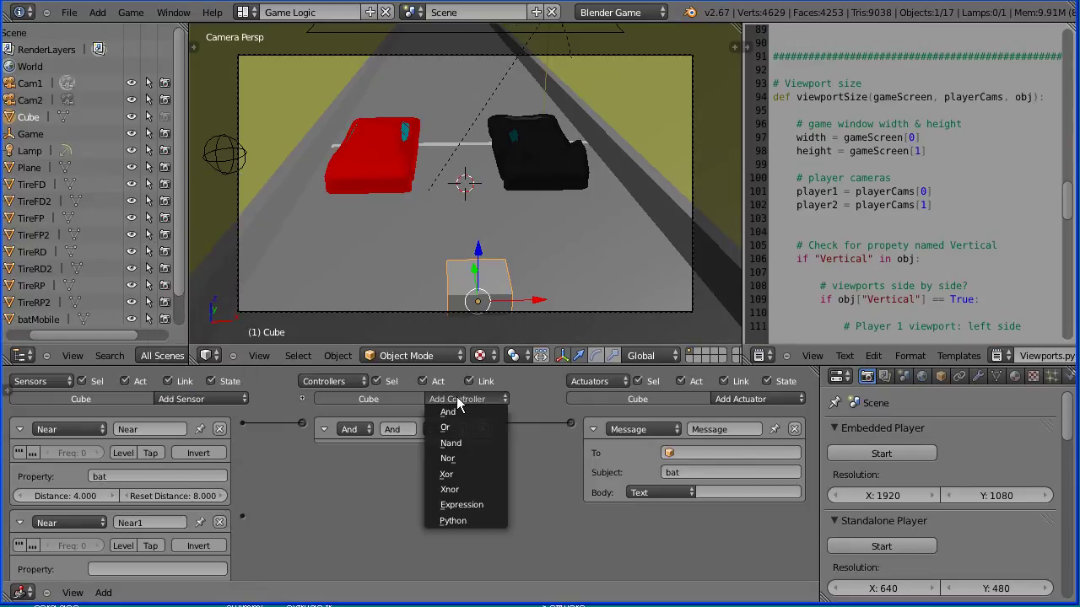
pyautogui.click(489, 414)
pyautogui.click(734, 398)
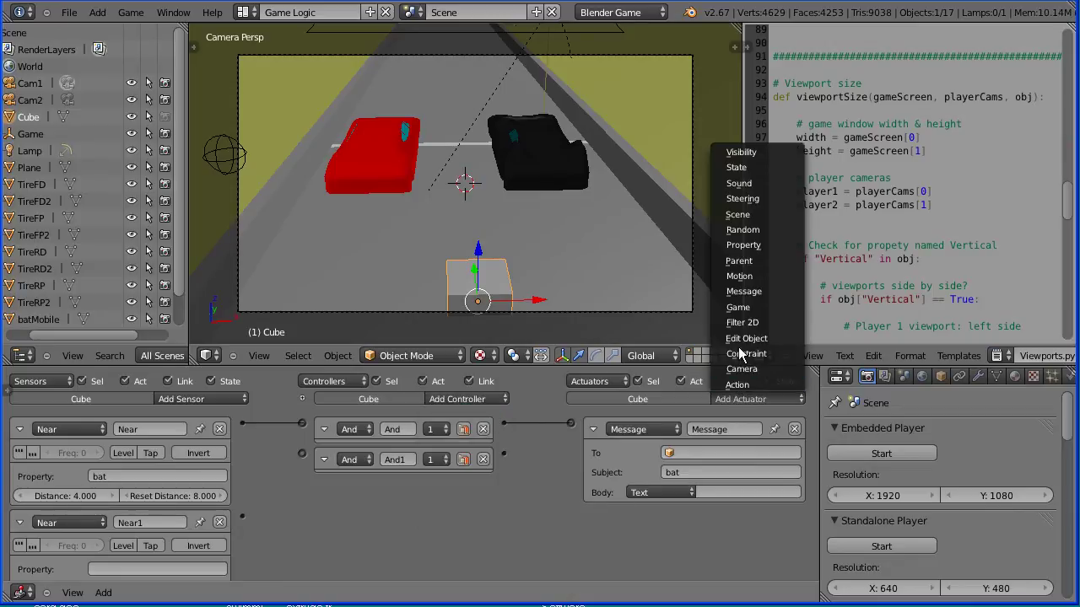
pyautogui.click(791, 295)
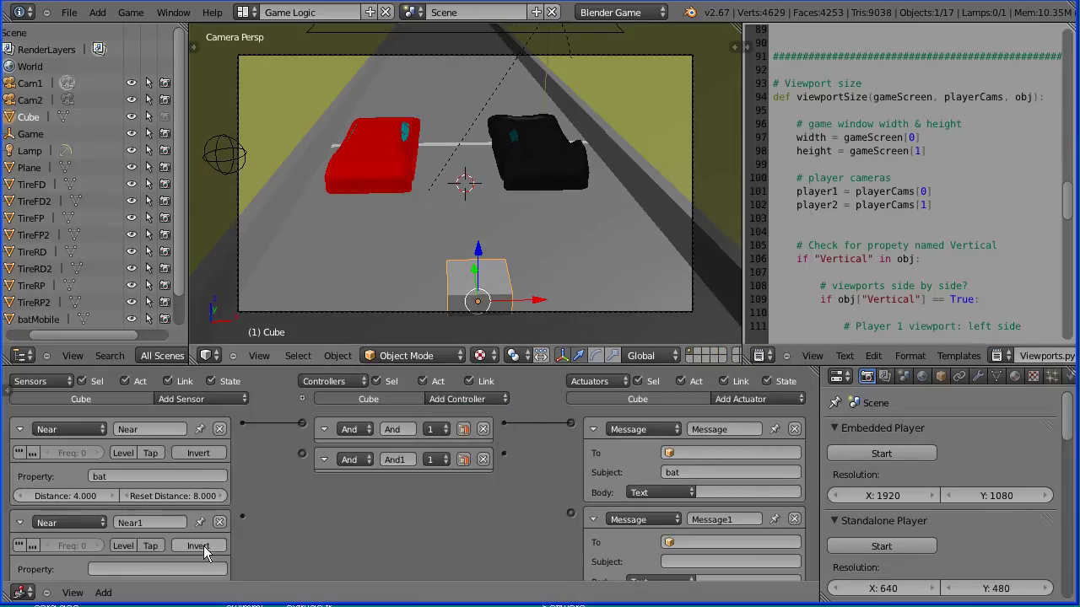
# - Set the second Near sensor's property to sport and link it through the second And controller to the second Message actuator
pyautogui.click(130, 570)
pyautogui.write('sport')
pyautogui.press('Return')
pyautogui.moveTo(243, 516); pyautogui.dragTo(303, 455)
pyautogui.moveTo(505, 456); pyautogui.dragTo(571, 513)
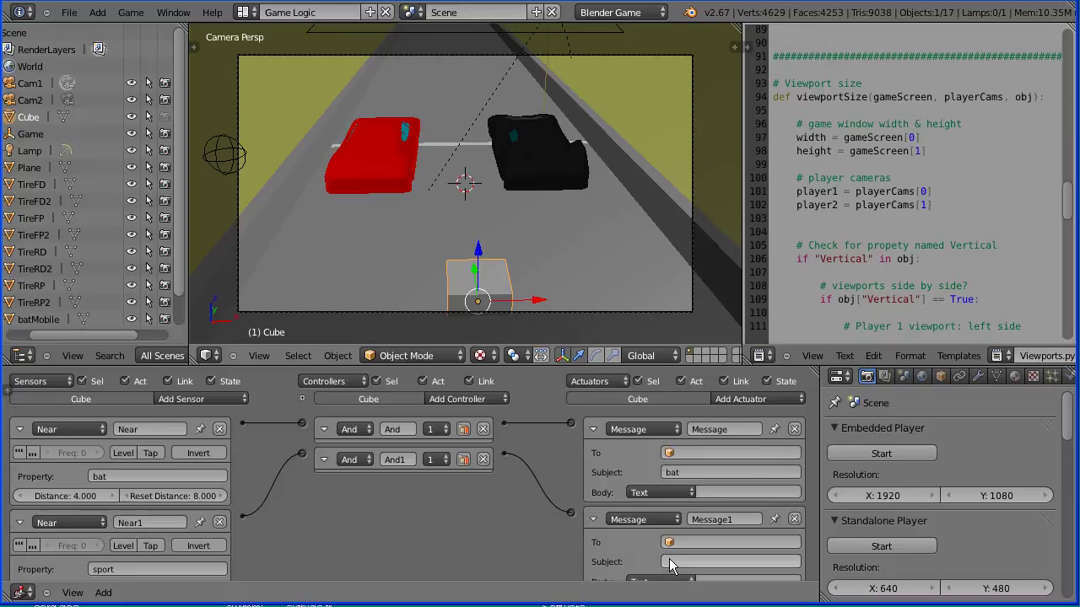
# - Set the subject of the Cube's second Message actuator to sport
pyautogui.click(726, 562)
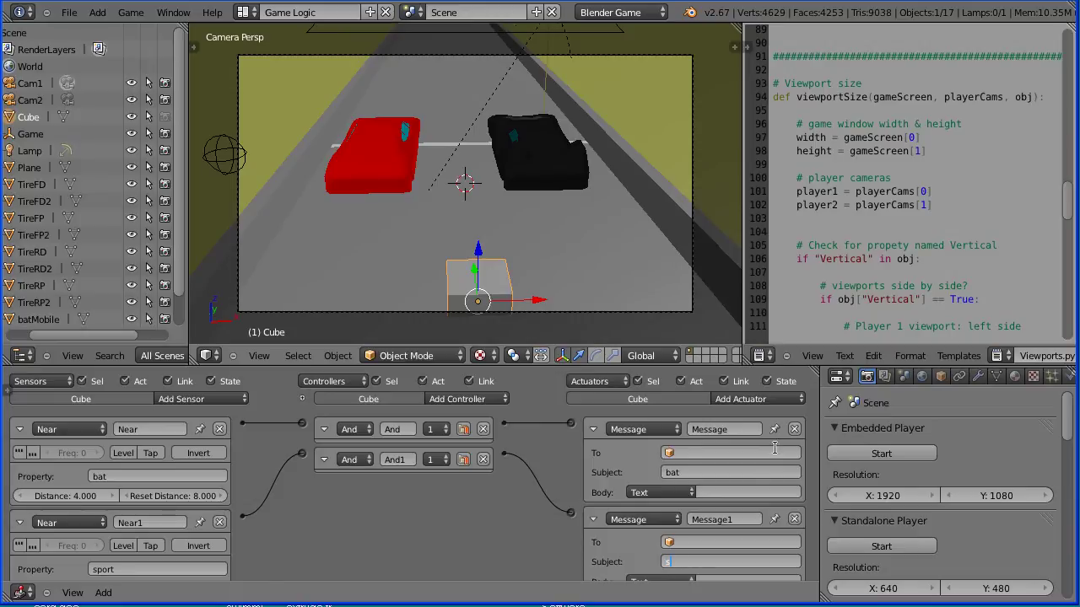
pyautogui.write('sport')
pyautogui.press('Return')
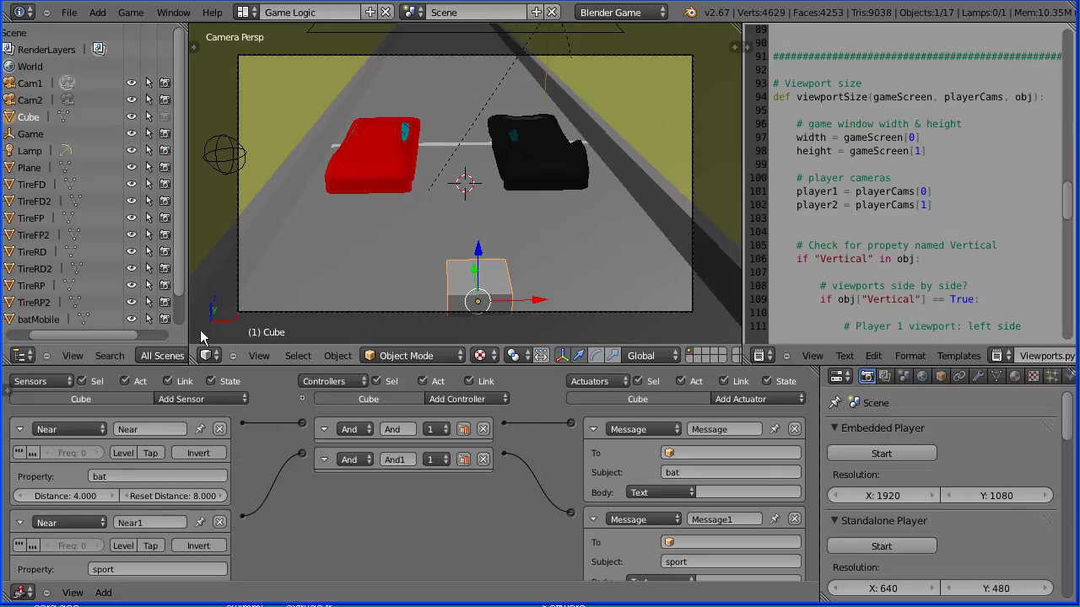
# - Add a game property named sport to the red car
pyautogui.rightClick(376, 161)
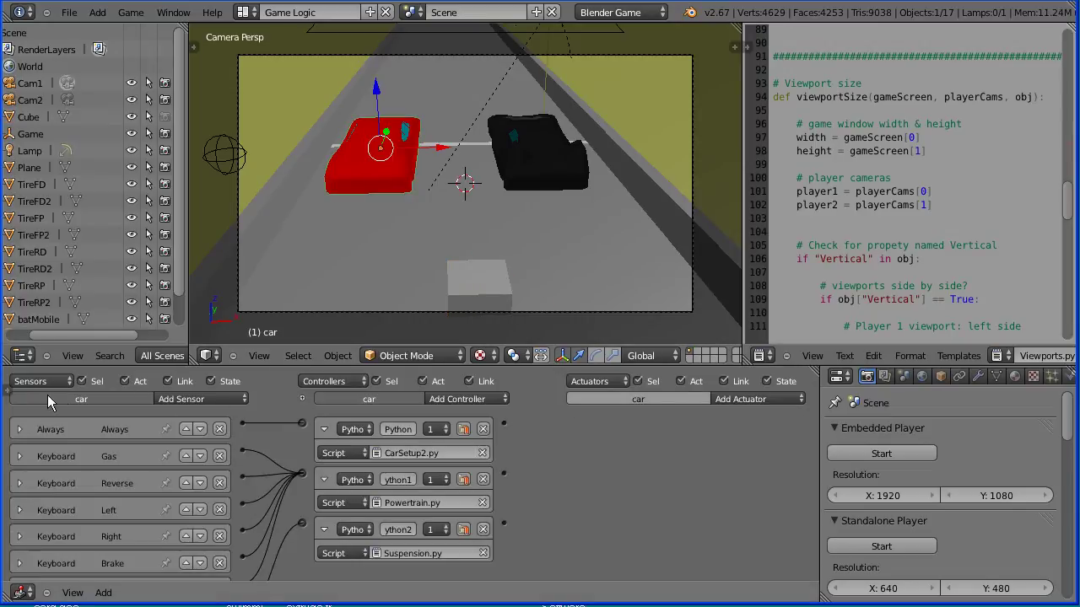
pyautogui.click(7, 391)
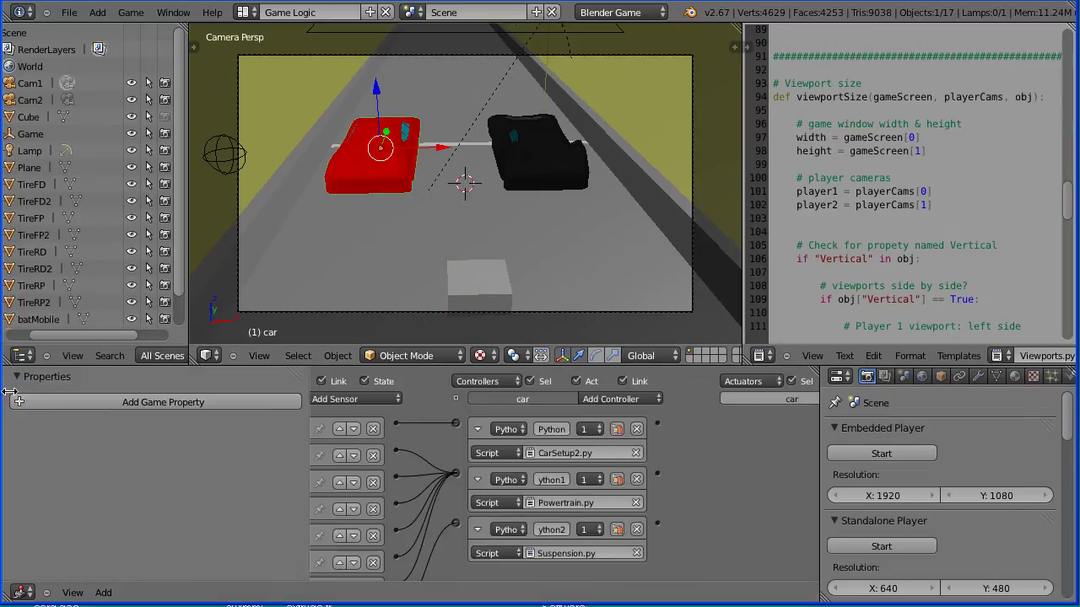
pyautogui.click(75, 407)
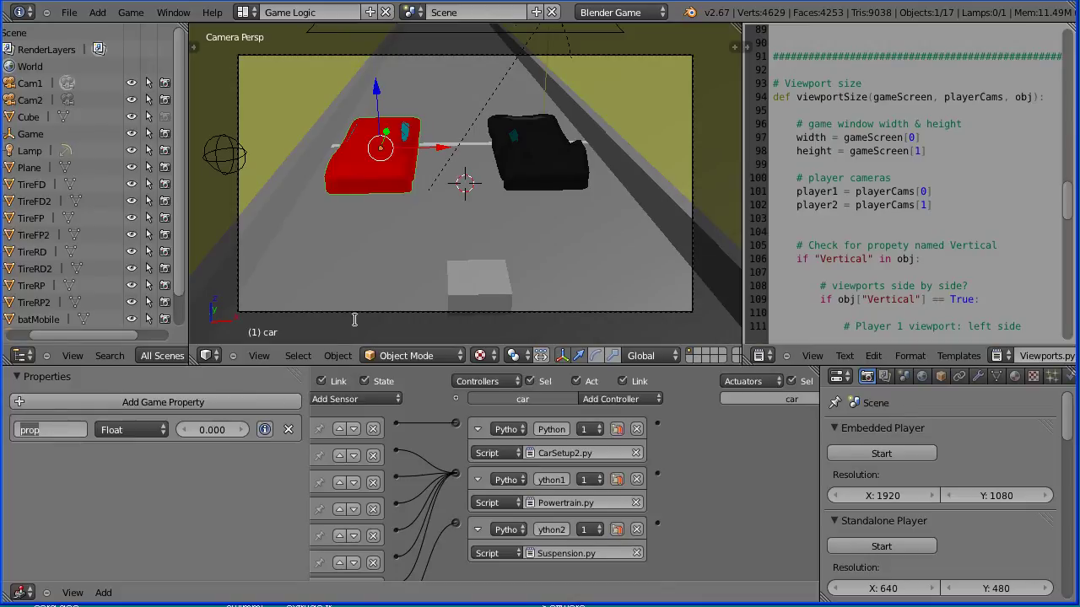
pyautogui.write('sport')
pyautogui.press('Return')
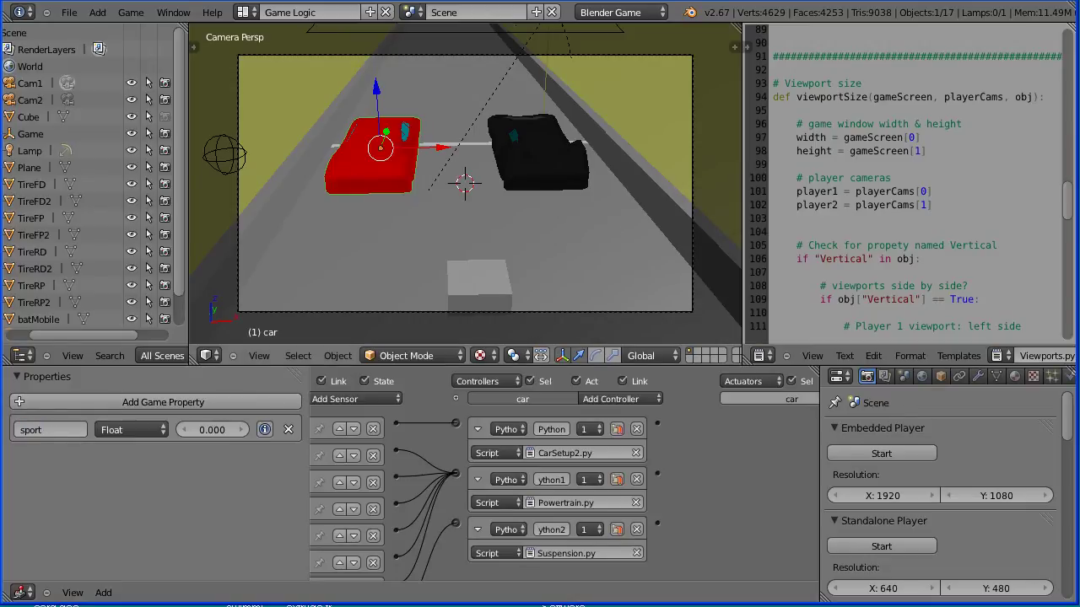
# - Add a game property named bat to the black batMobile car
pyautogui.rightClick(515, 164)
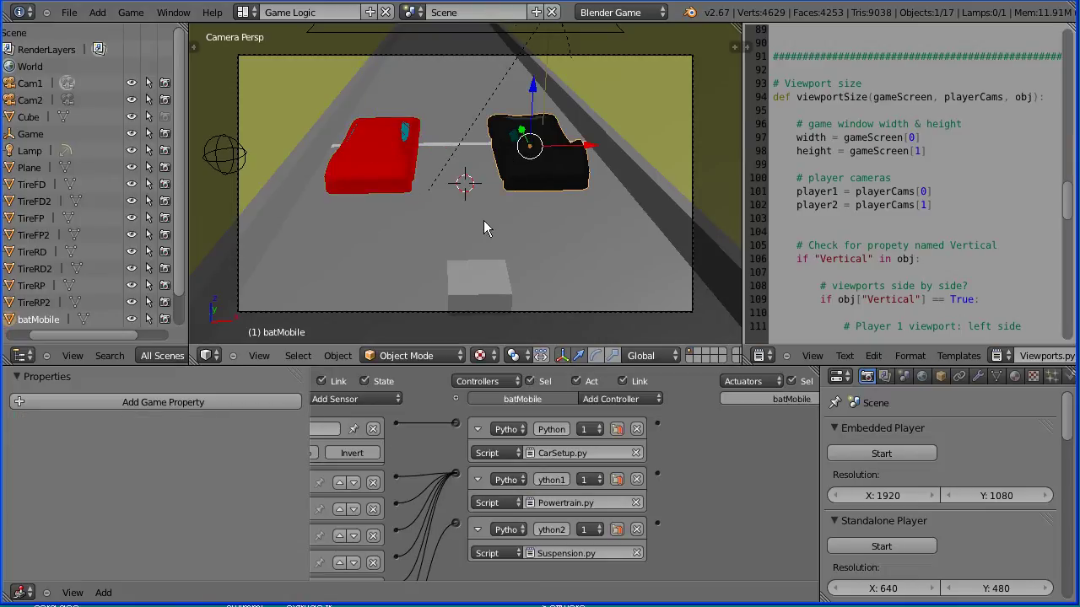
pyautogui.click(123, 403)
pyautogui.click(63, 429)
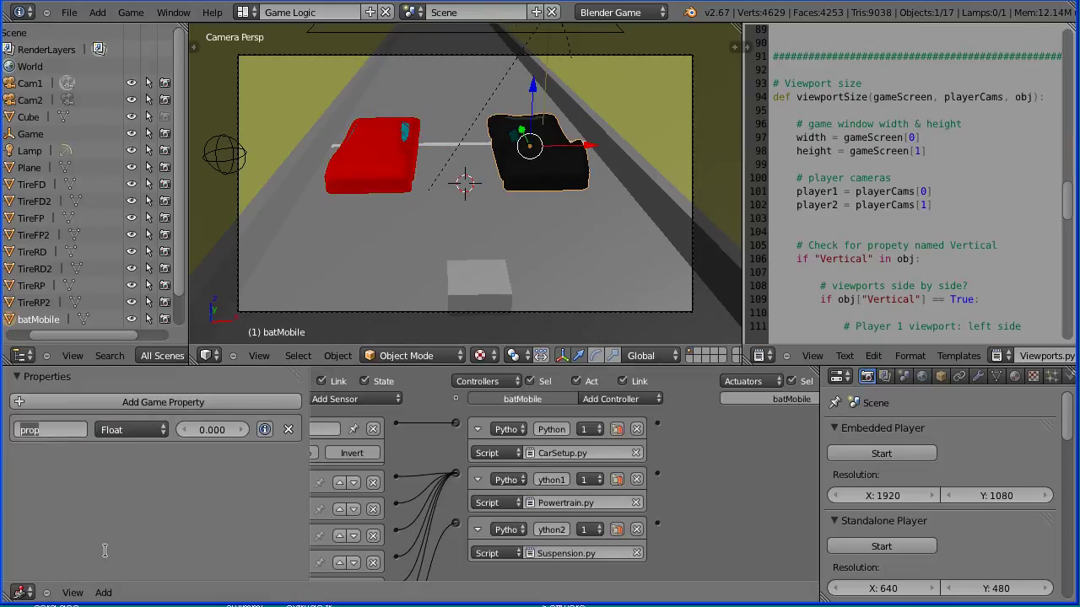
pyautogui.write('bat')
pyautogui.press('Return')
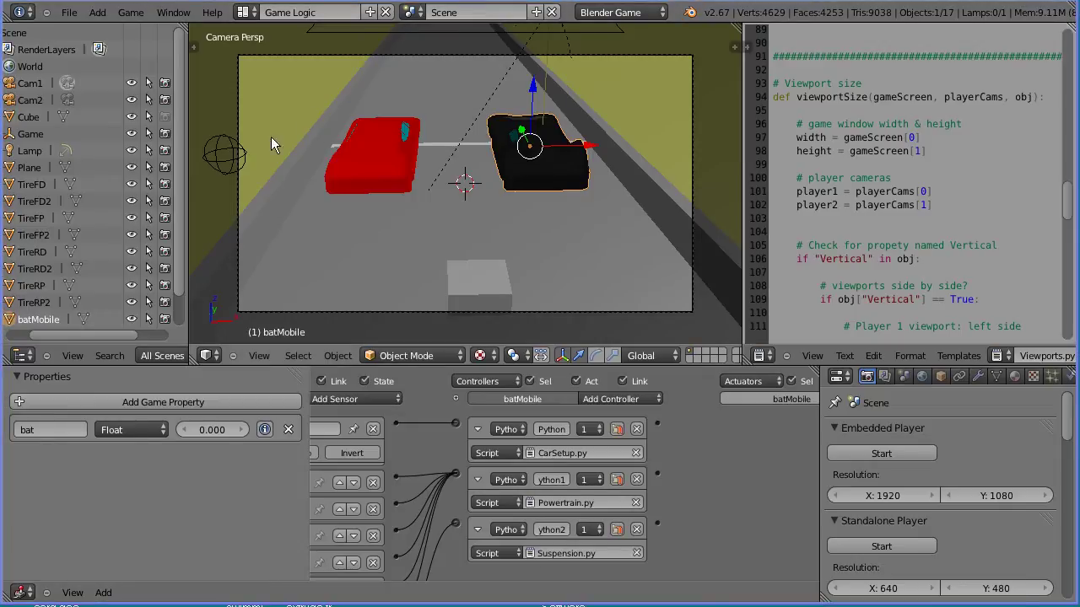
# - Add a second Message sensor, And controller and Property actuator to the Game empty, and collapse its Always sensor
pyautogui.rightClick(248, 154)
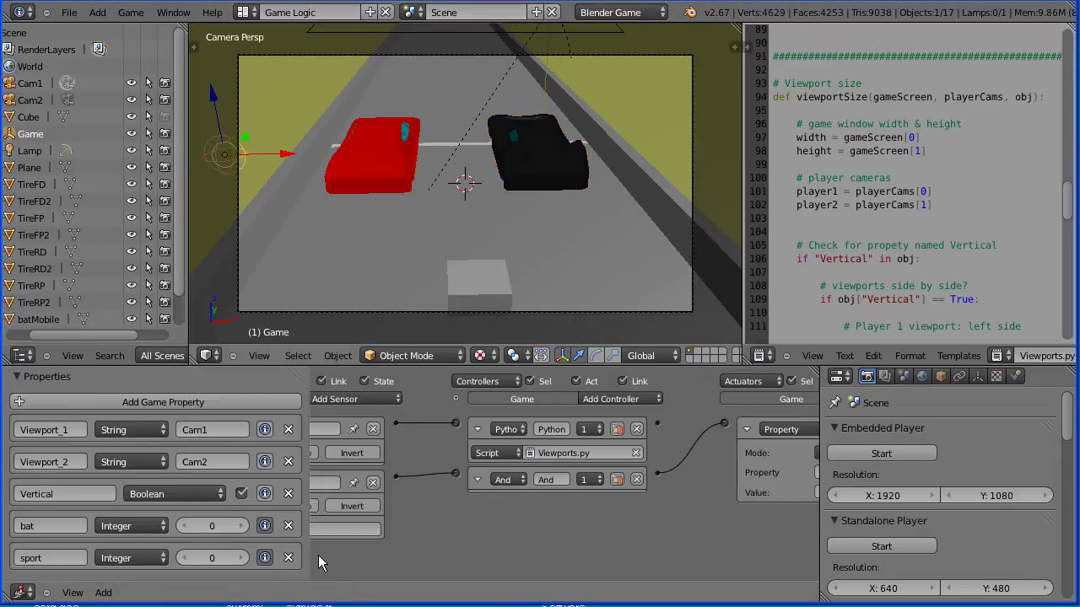
pyautogui.press('n')
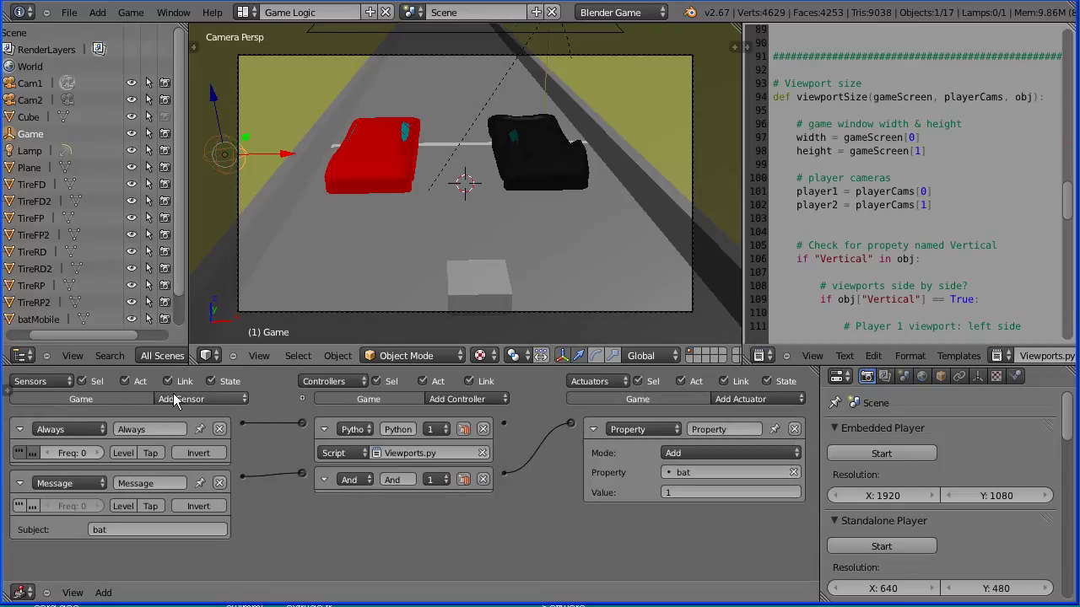
pyautogui.click(207, 399)
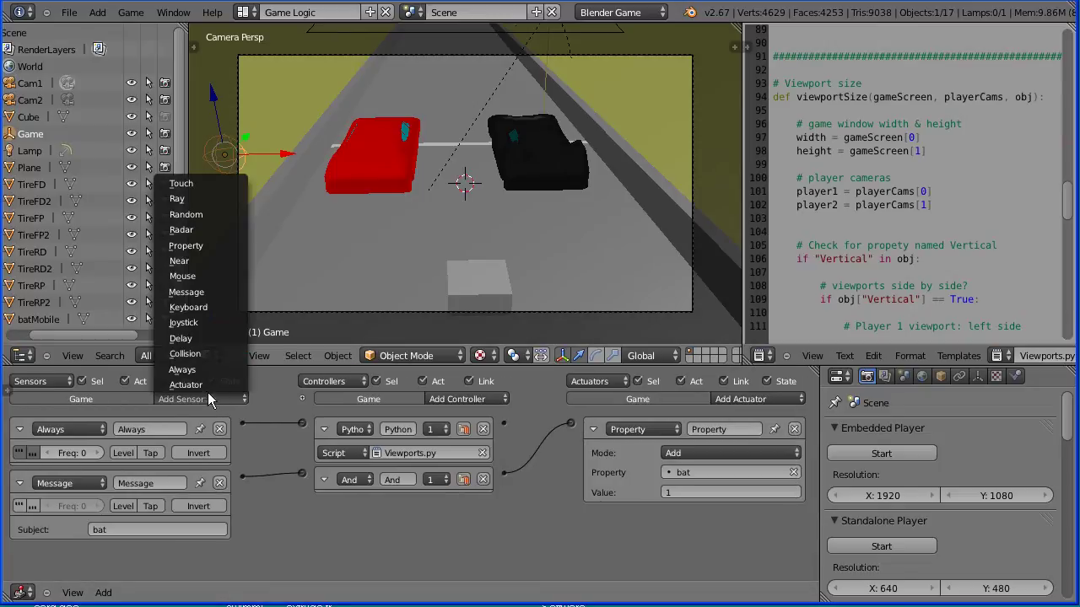
pyautogui.click(223, 298)
pyautogui.click(494, 399)
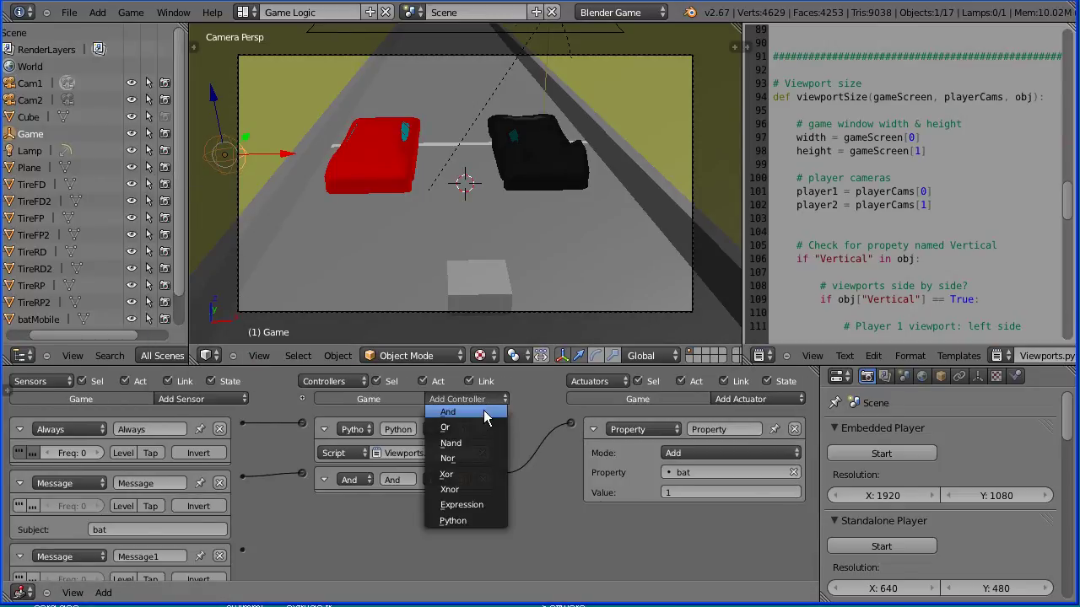
pyautogui.click(489, 415)
pyautogui.click(756, 399)
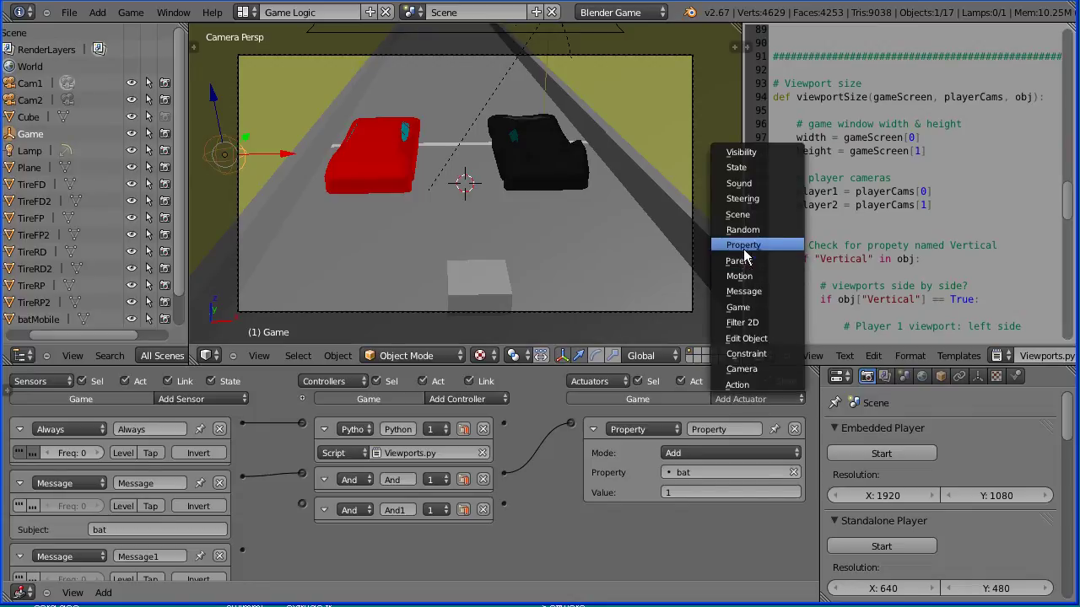
pyautogui.click(784, 245)
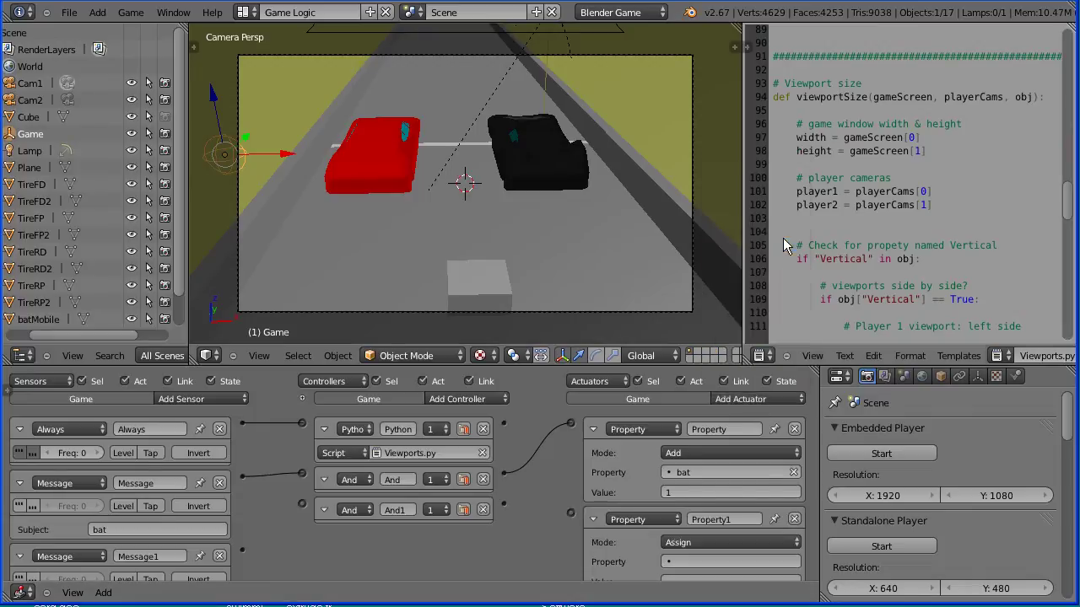
pyautogui.click(19, 432)
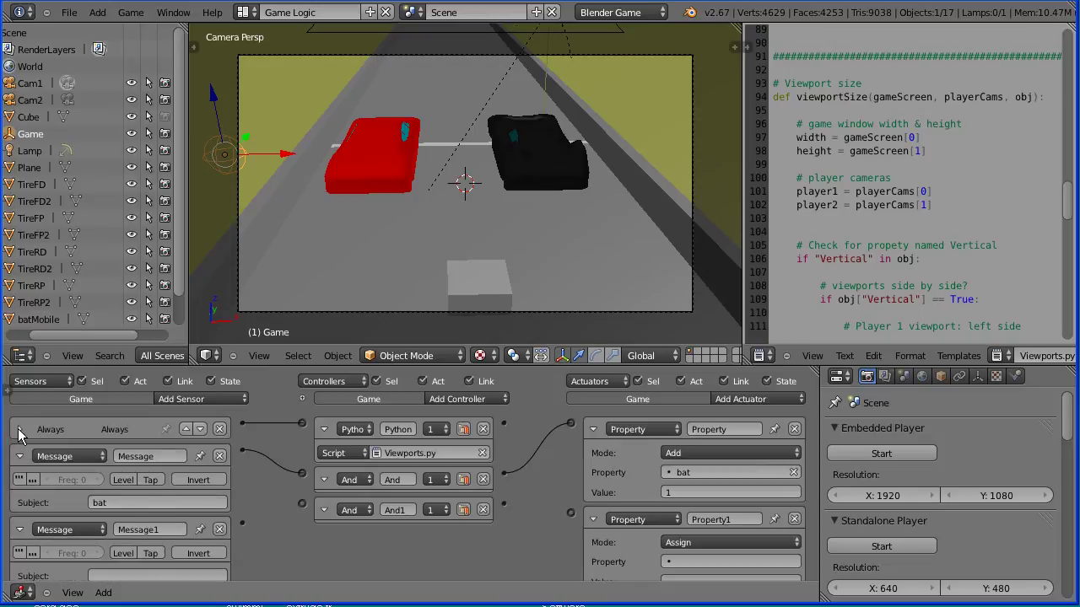
# - Set the Game empty's second Message sensor subject to sport and wire it through And1 to the Property1 actuator
pyautogui.click(131, 577)
pyautogui.write('sport')
pyautogui.press('Return')
pyautogui.moveTo(287, 522); pyautogui.dragTo(301, 504)
pyautogui.moveTo(576, 513); pyautogui.dragTo(573, 513)
pyautogui.scroll(-1, 519, 542)
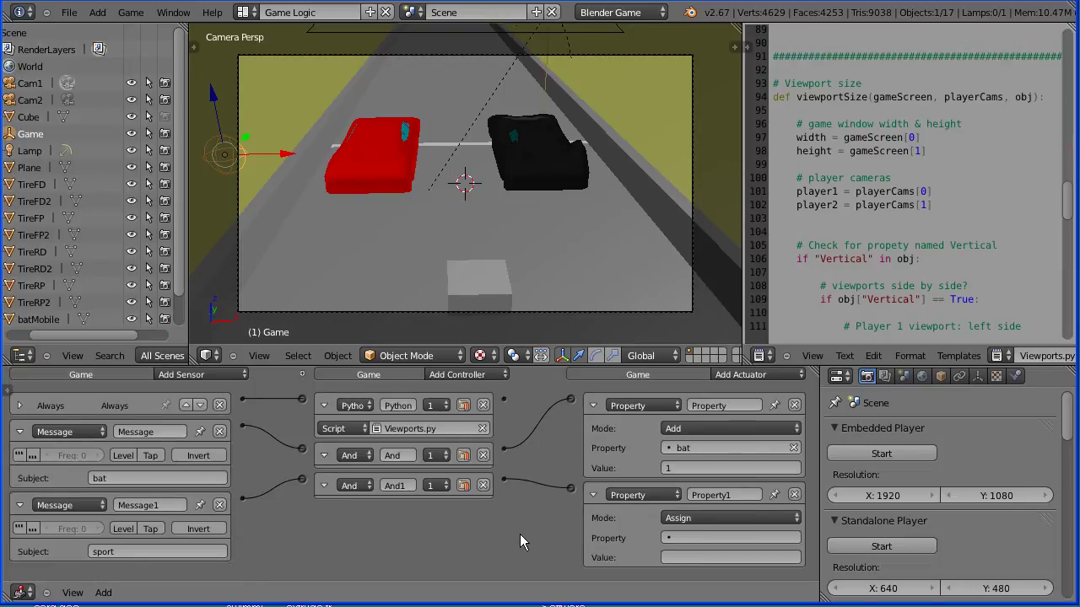
# - Set the Game empty's Property1 actuator to Add mode with property sport and value 1
pyautogui.click(710, 517)
pyautogui.click(683, 489)
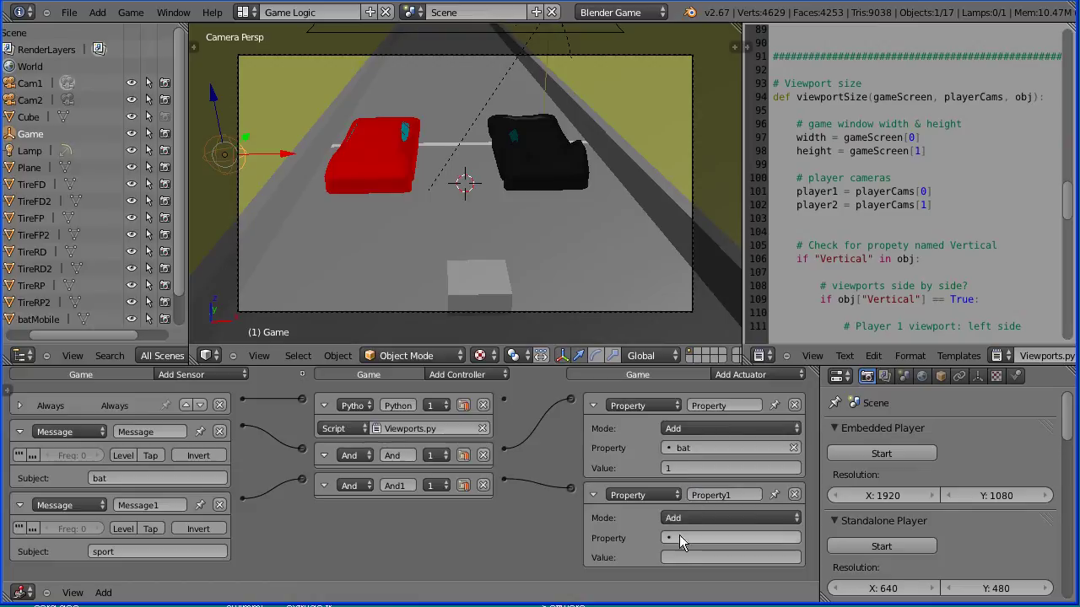
pyautogui.click(679, 557)
pyautogui.write('1')
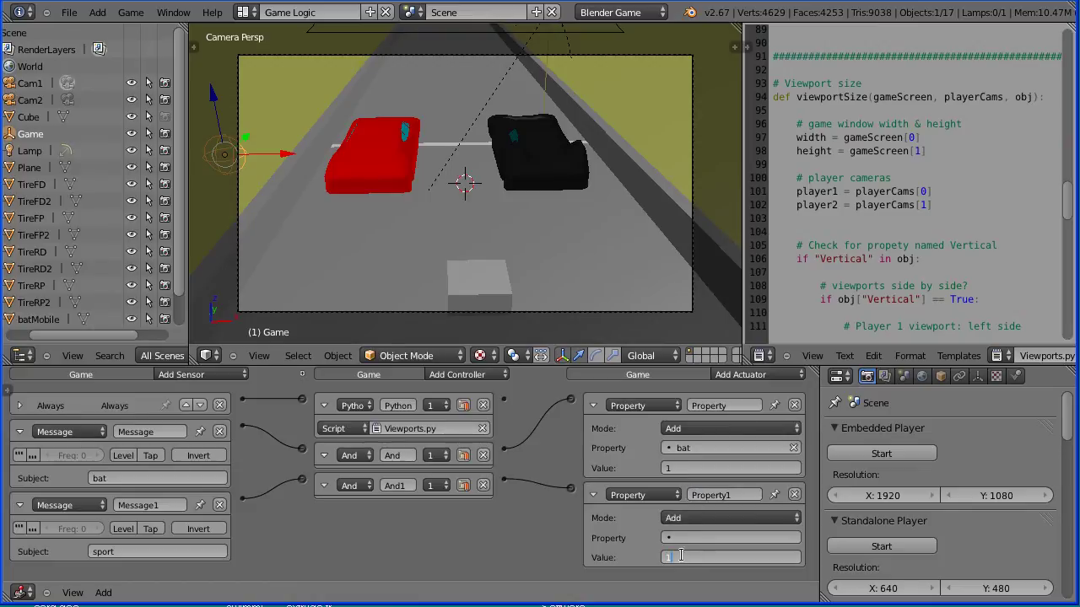
pyautogui.click(696, 536)
pyautogui.click(696, 537)
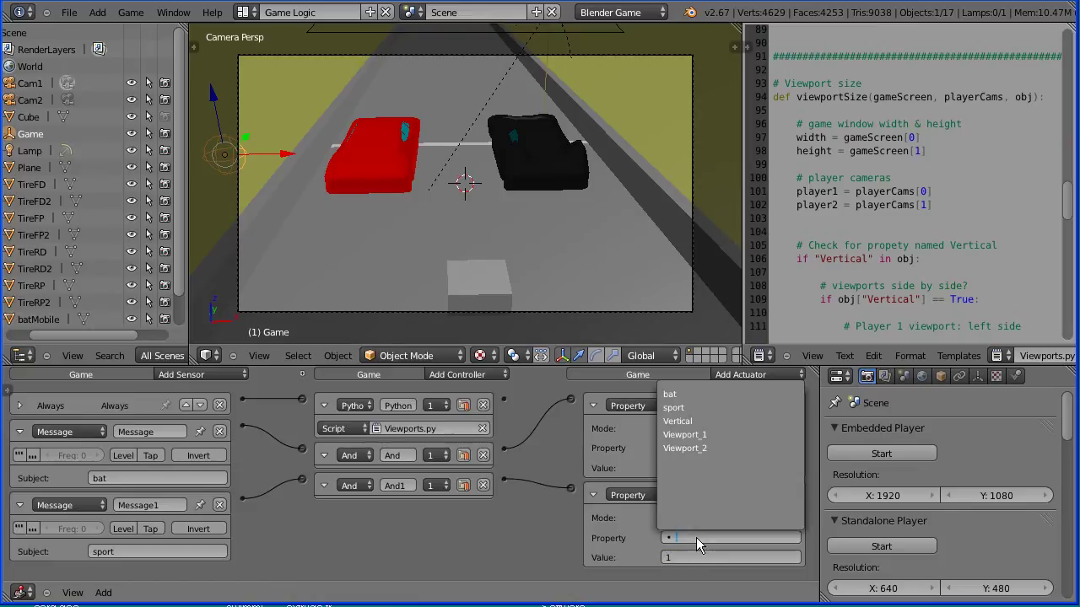
pyautogui.click(698, 408)
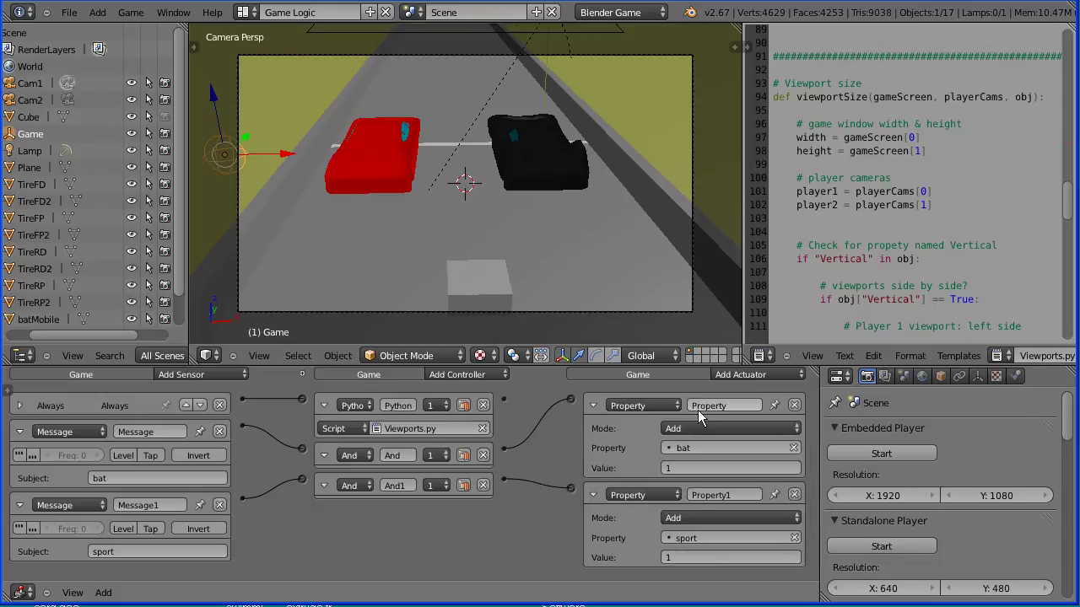
# - Set the Cube's sport Near sensor to Distance 4 and Reset Distance 8, and test the game in the embedded player
pyautogui.rightClick(477, 305)
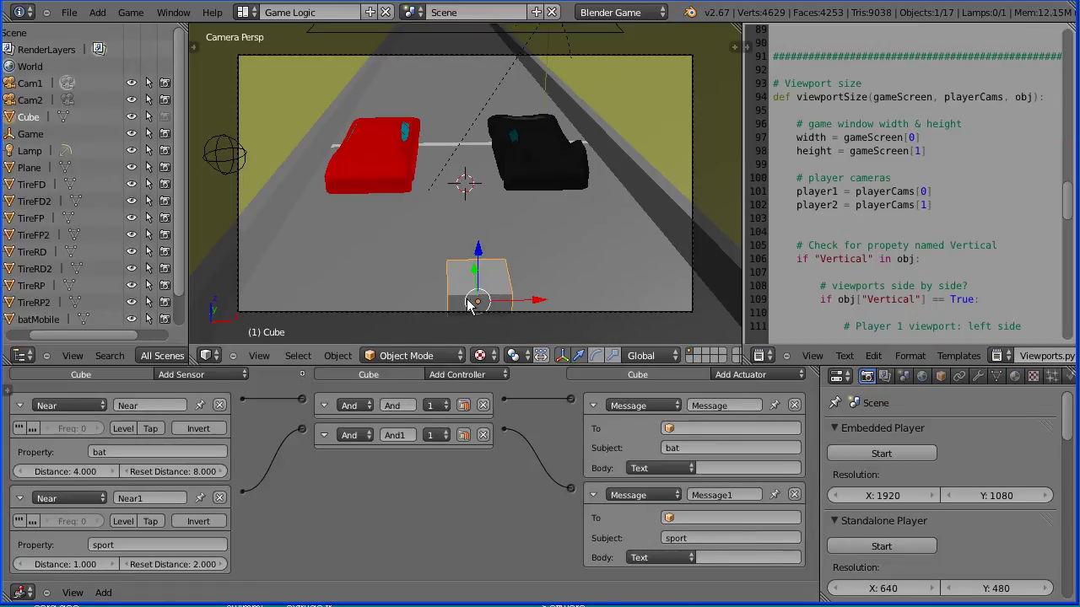
pyautogui.click(82, 564)
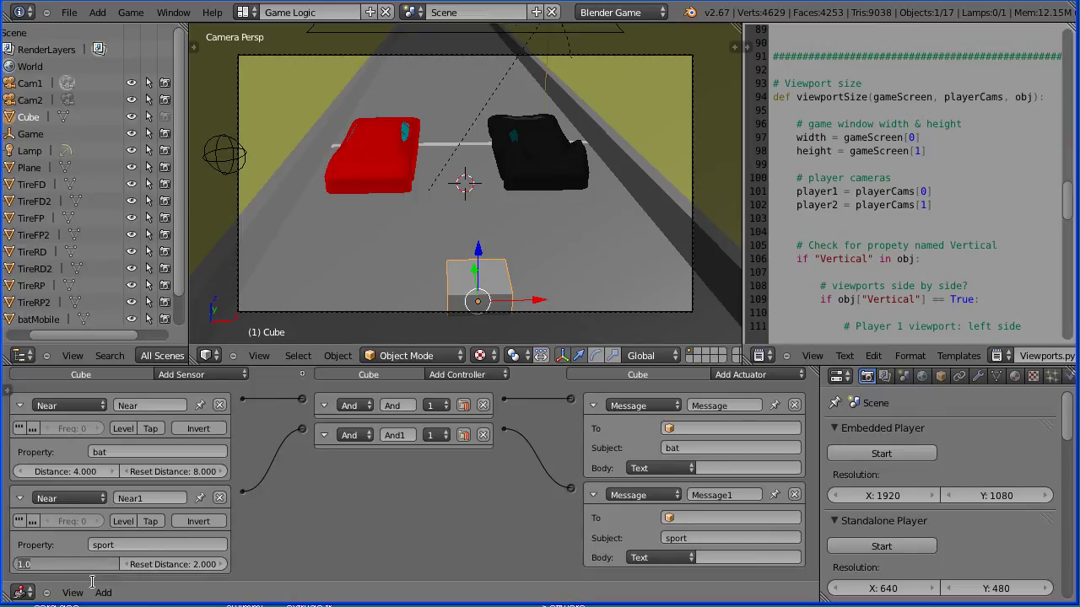
pyautogui.write('4')
pyautogui.press('Return')
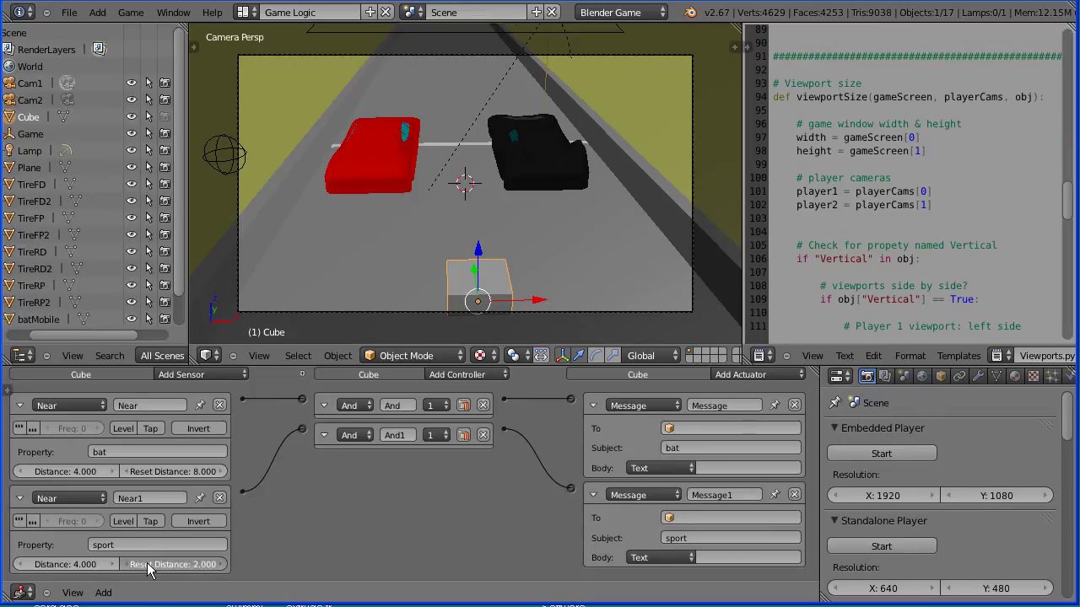
pyautogui.click(160, 565)
pyautogui.write('1.9')
pyautogui.write('8')
pyautogui.press('Return')
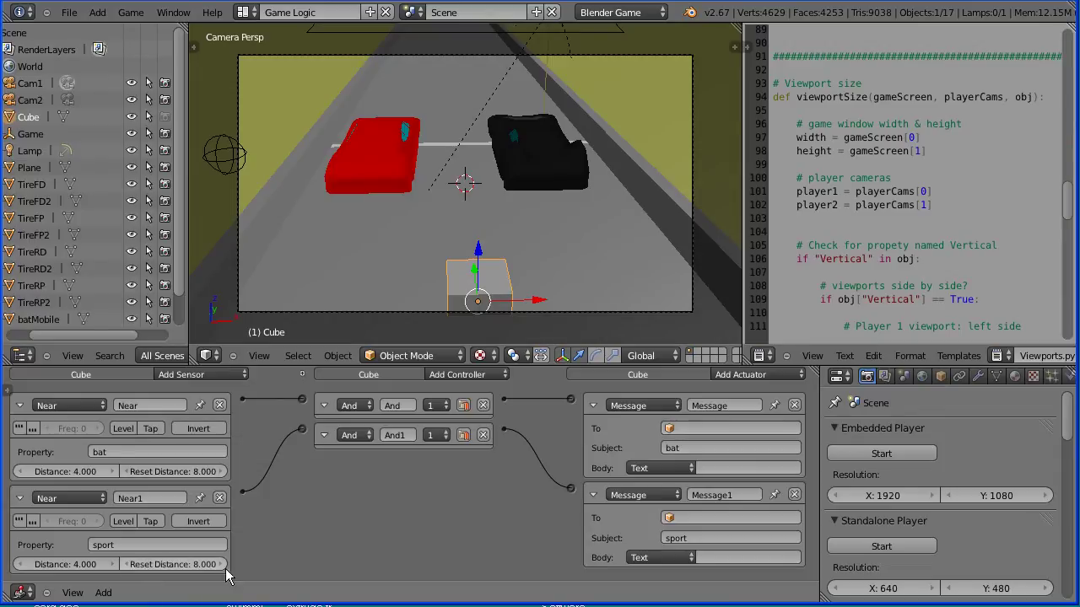
pyautogui.click(870, 453)
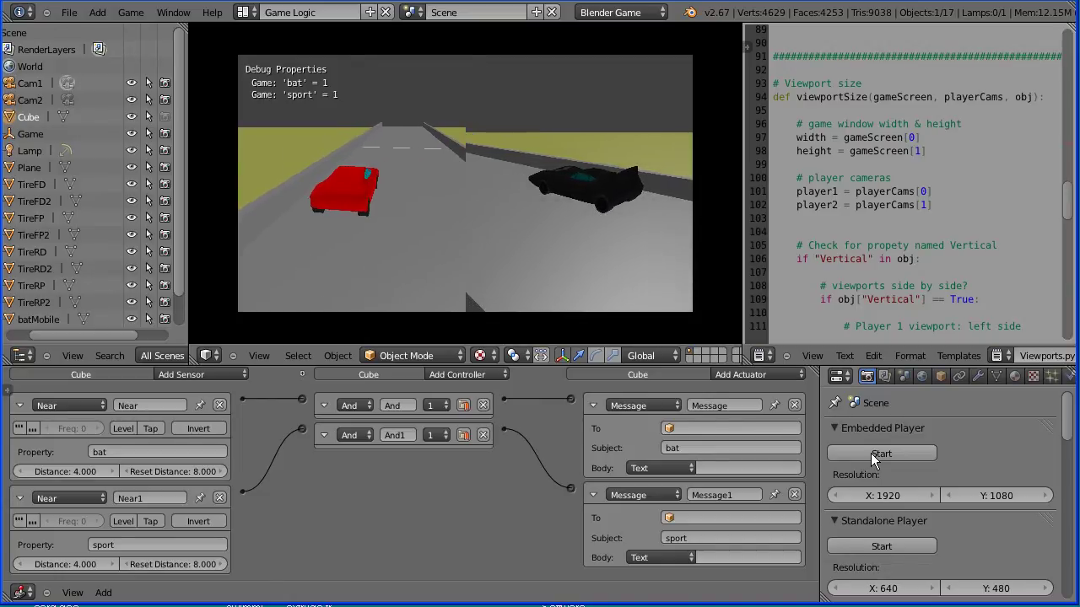
pyautogui.press('Escape')
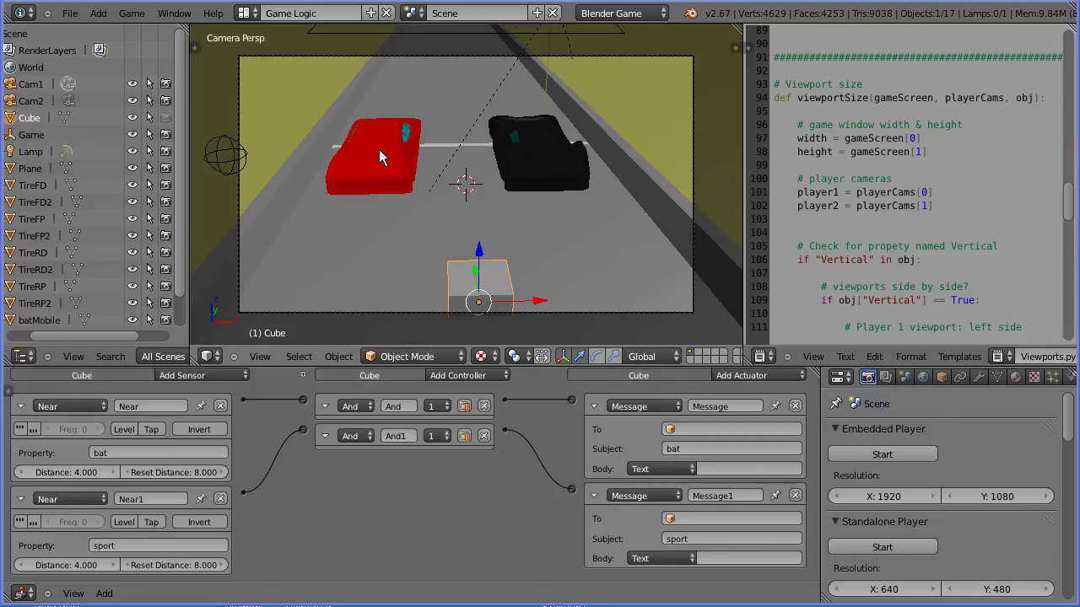
# - Rename the current scene as Game
pyautogui.click(473, 12)
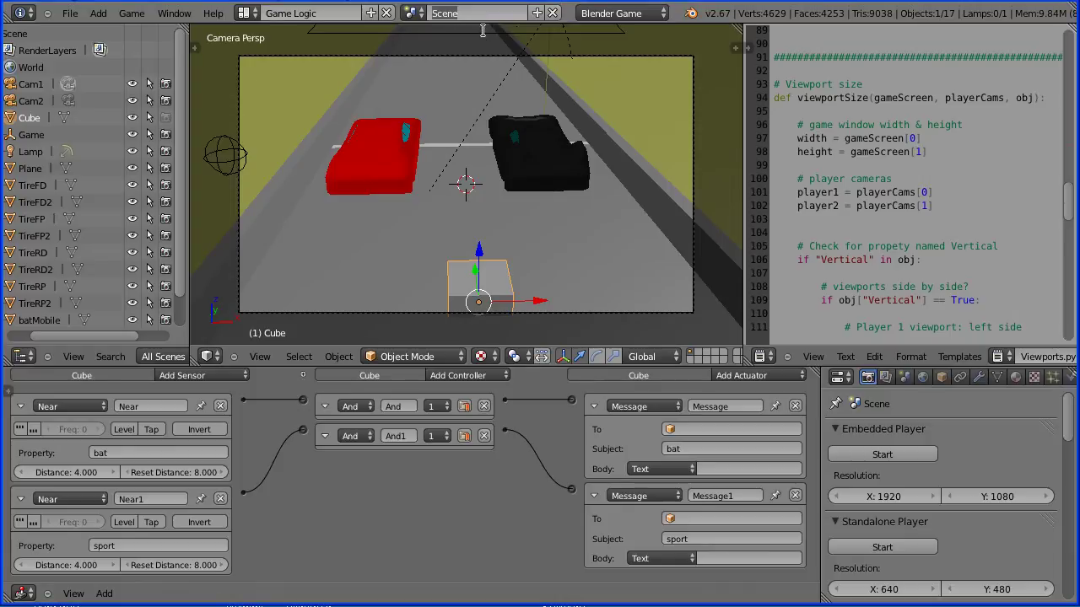
pyautogui.write('Game')
pyautogui.press('Return')
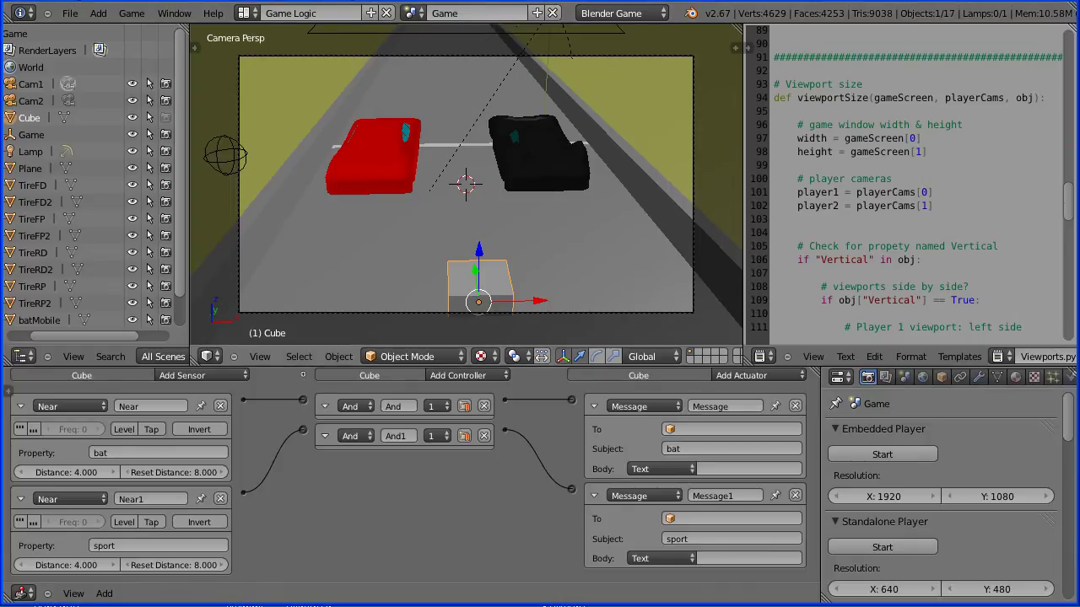
# - Create a new empty scene and name it winBat
pyautogui.click(536, 14)
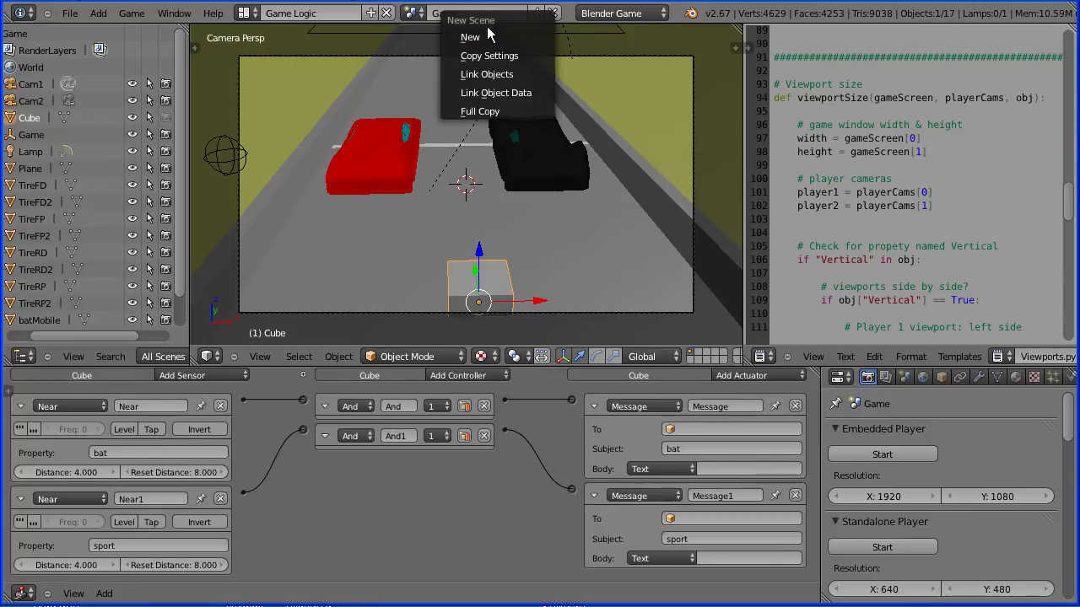
pyautogui.click(470, 37)
pyautogui.doubleClick(456, 14)
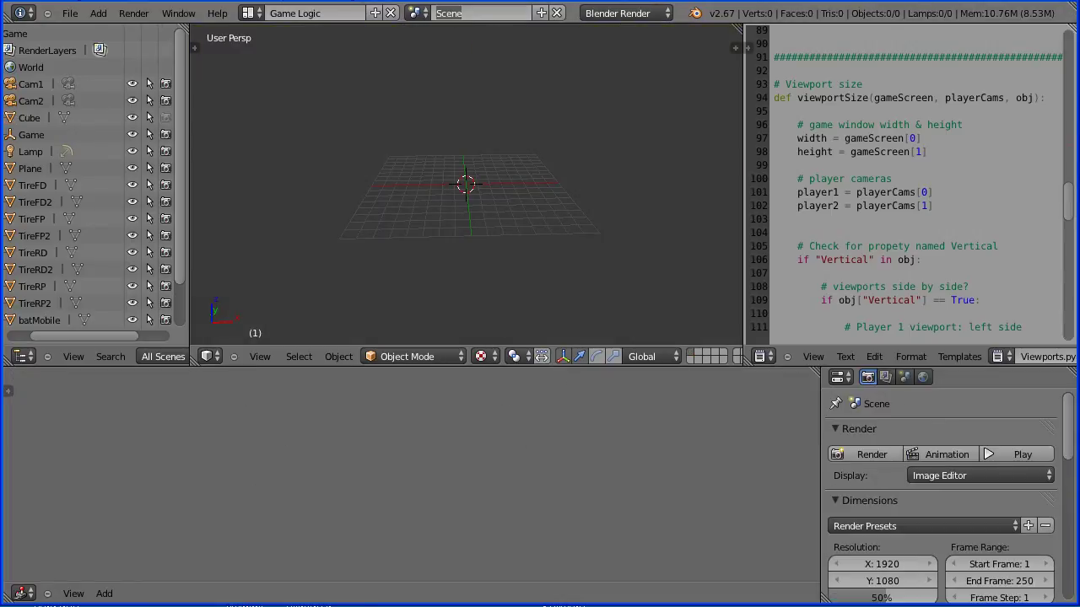
pyautogui.write('winBat')
pyautogui.press('Return')
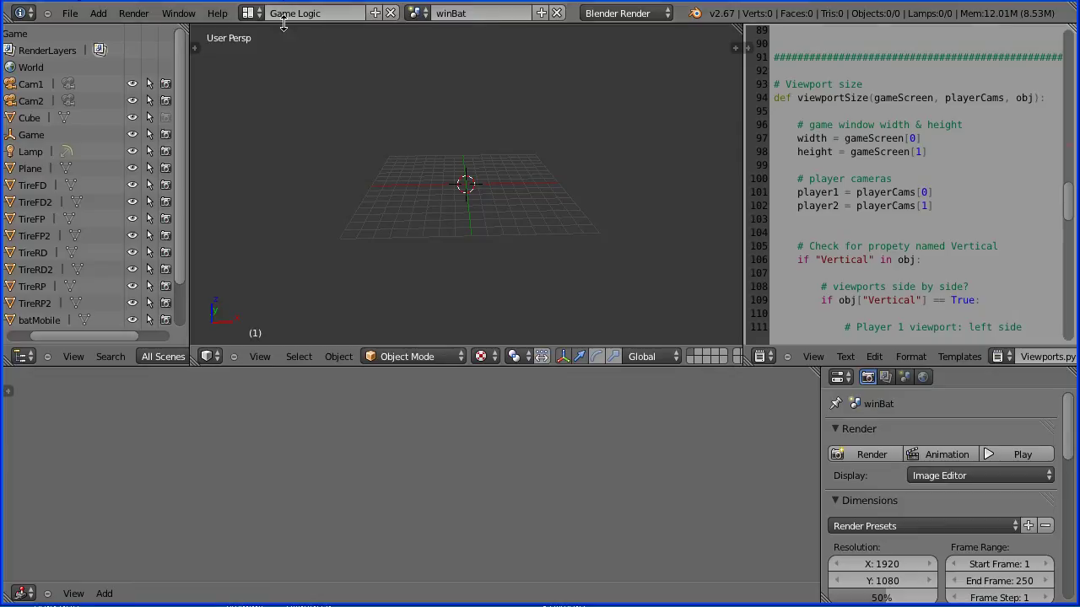
# - Switch to the Default screen layout and set the winBat scene's engine to Blender Game
pyautogui.click(250, 14)
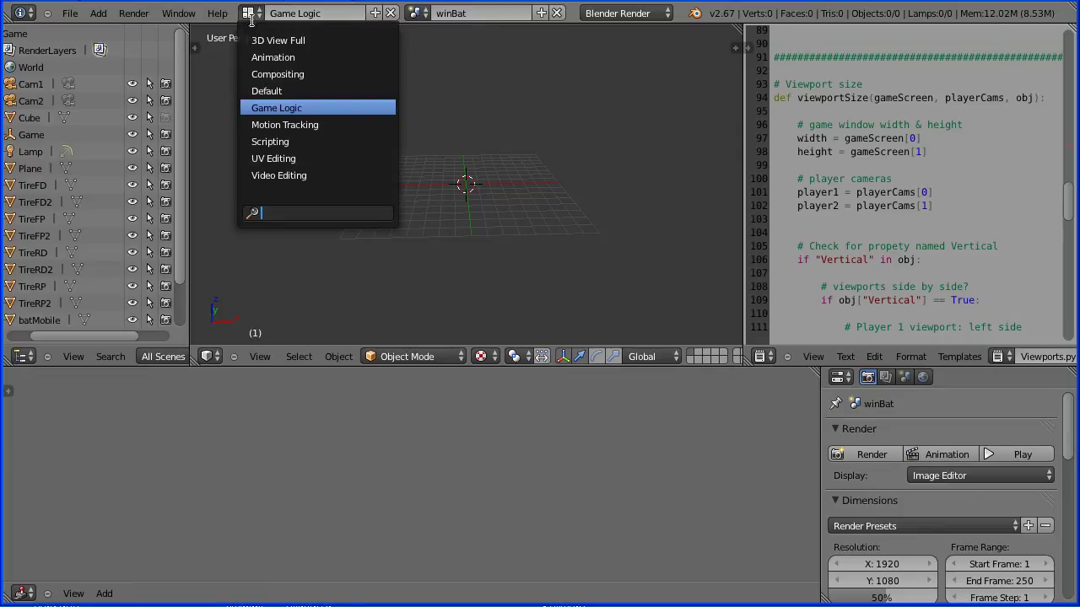
pyautogui.click(285, 91)
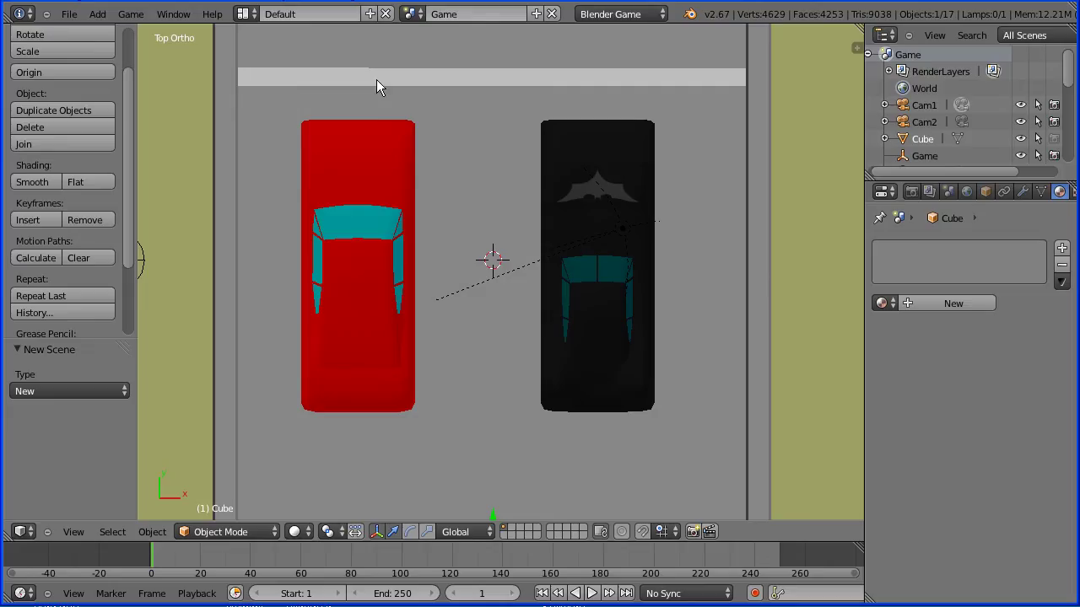
pyautogui.click(409, 14)
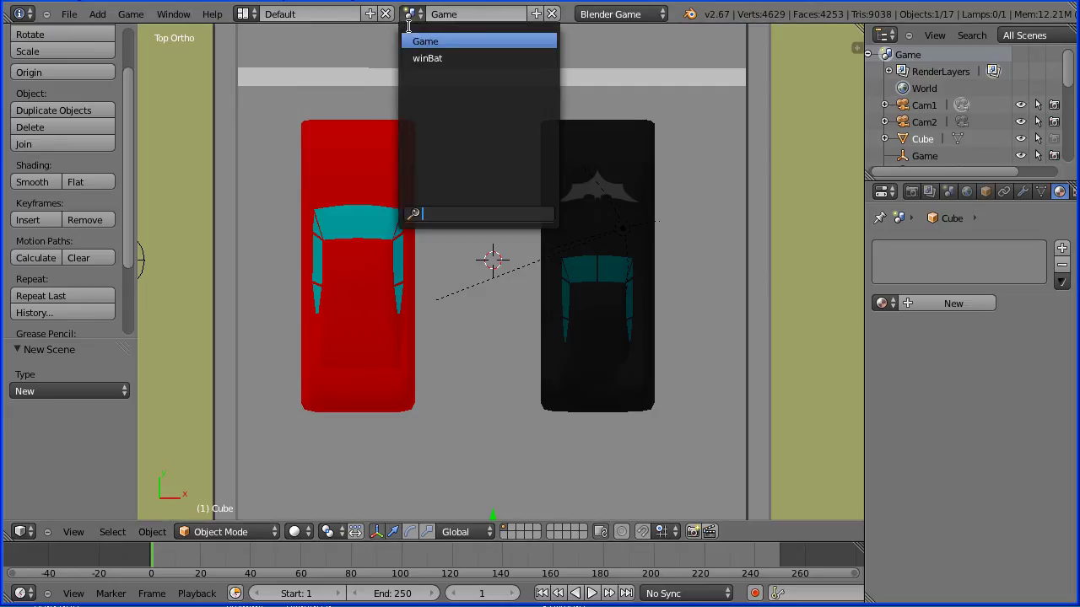
pyautogui.click(431, 67)
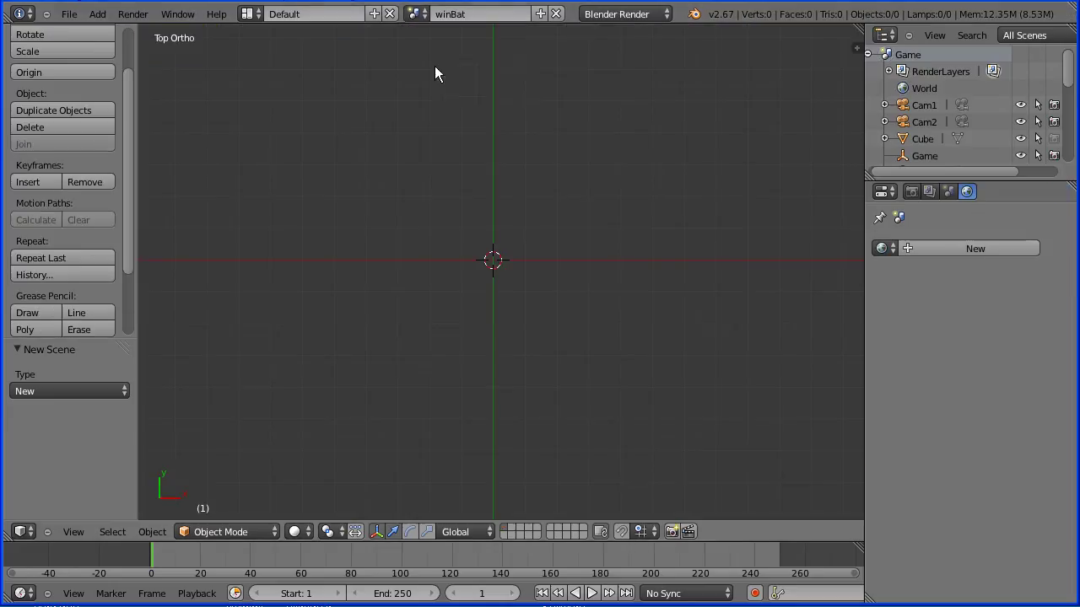
pyautogui.click(617, 17)
pyautogui.click(616, 49)
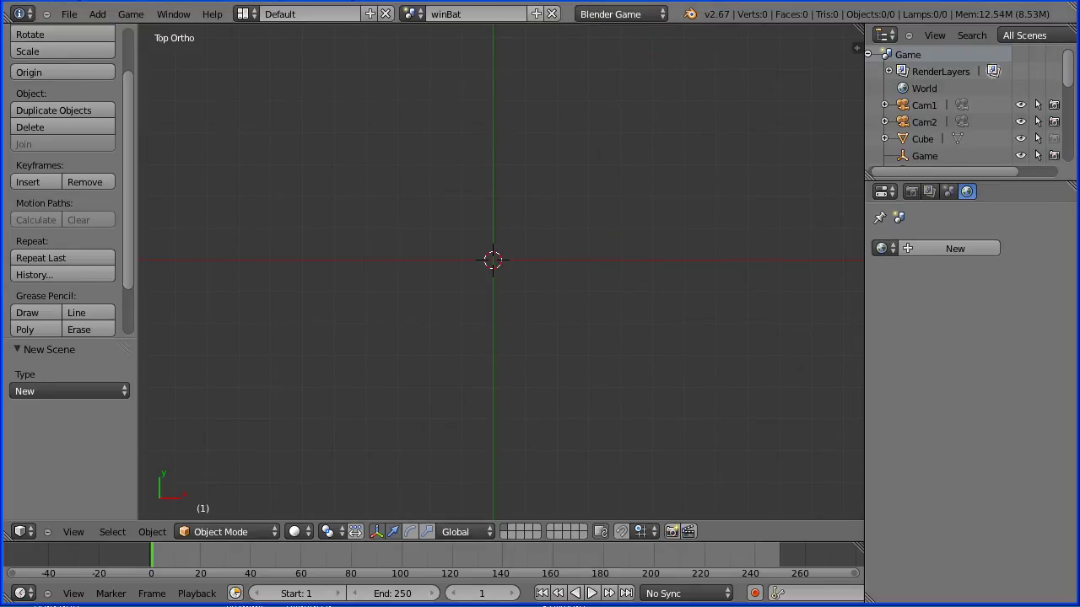
# - Add a text object to the winBat scene and replace its content with BATMOBILE and WINS on two lines
pyautogui.click(97, 14)
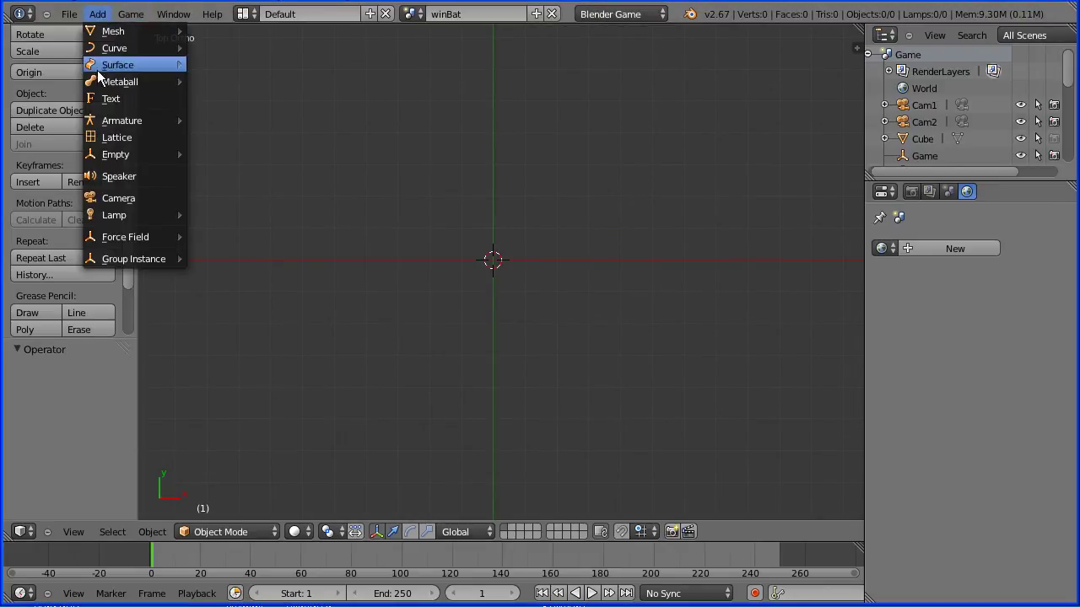
pyautogui.click(146, 99)
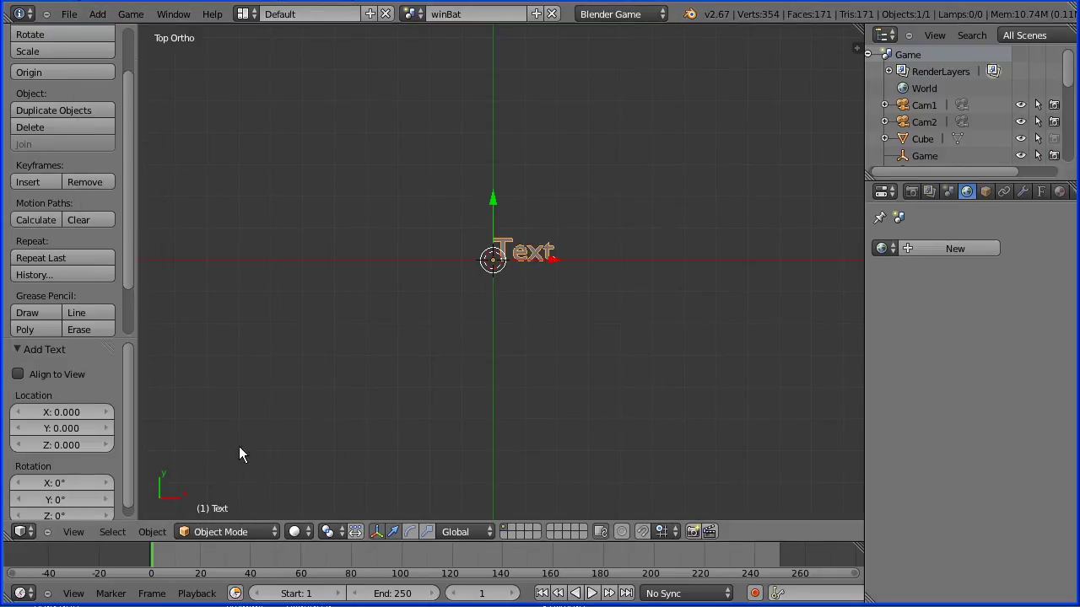
pyautogui.click(235, 533)
pyautogui.click(248, 497)
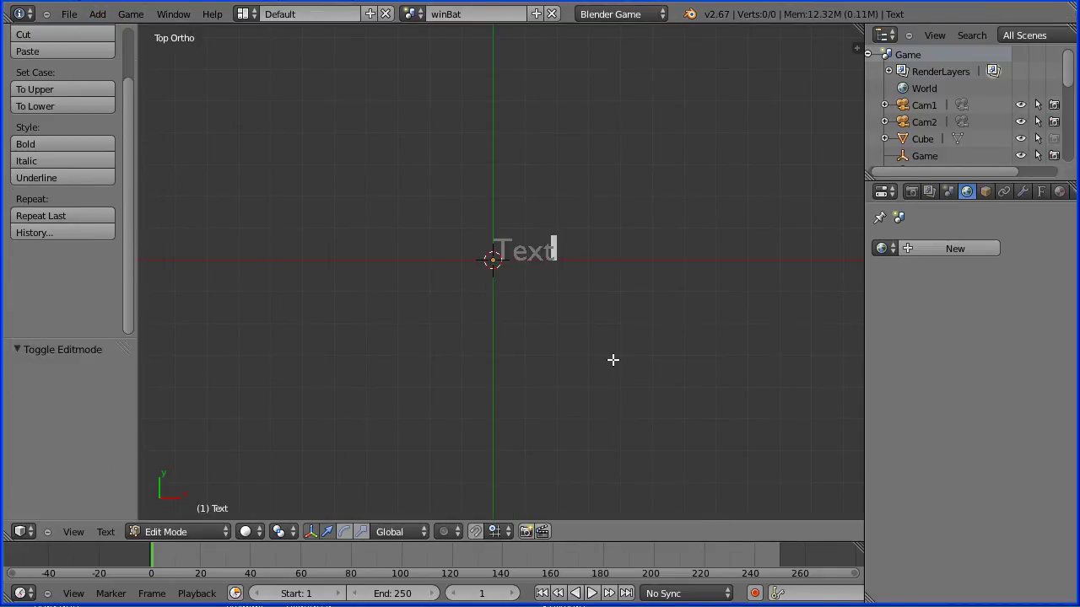
pyautogui.press('BackSpace')
pyautogui.press('BackSpace')
pyautogui.press('BackSpace')
pyautogui.press('BackSpace')
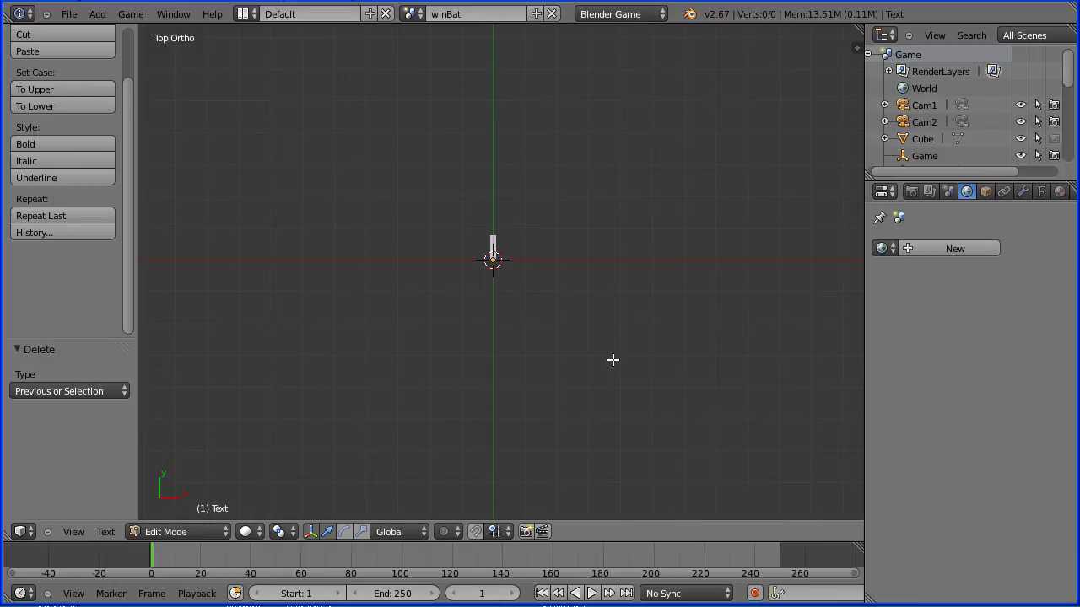
pyautogui.write('BA')
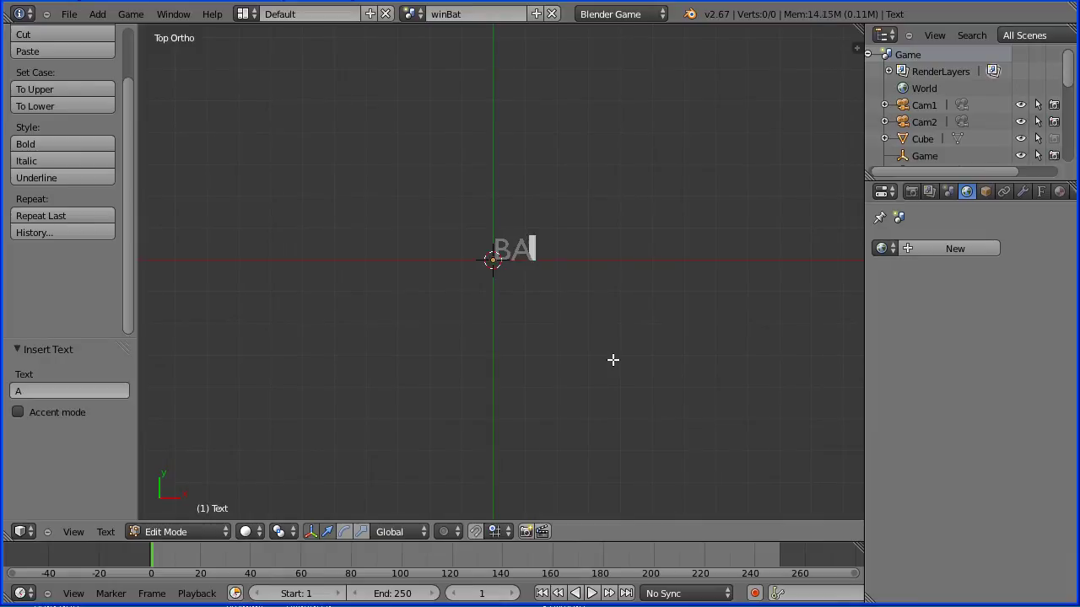
pyautogui.write('TMOBILE')
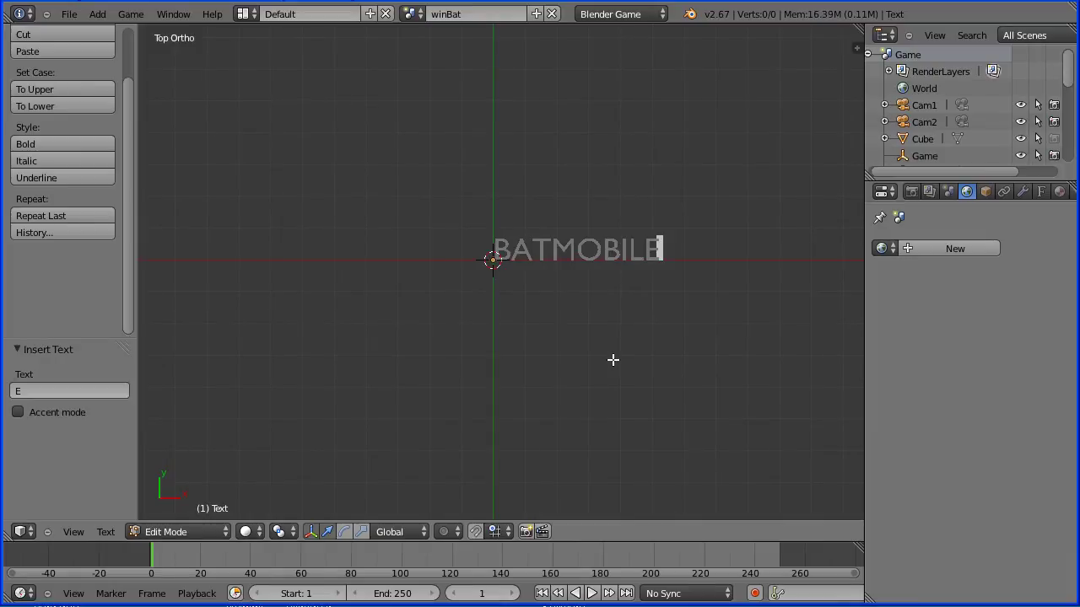
pyautogui.press('Return')
pyautogui.write('WINS')
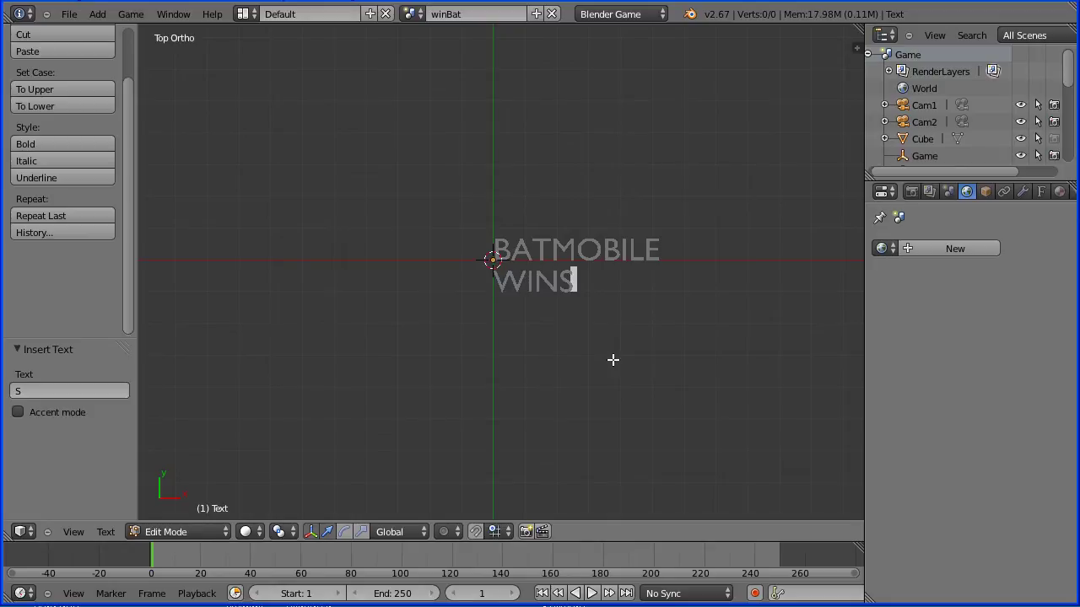
# - Center-align the BATMOBILE WINS text and return to Object Mode
pyautogui.click(1041, 192)
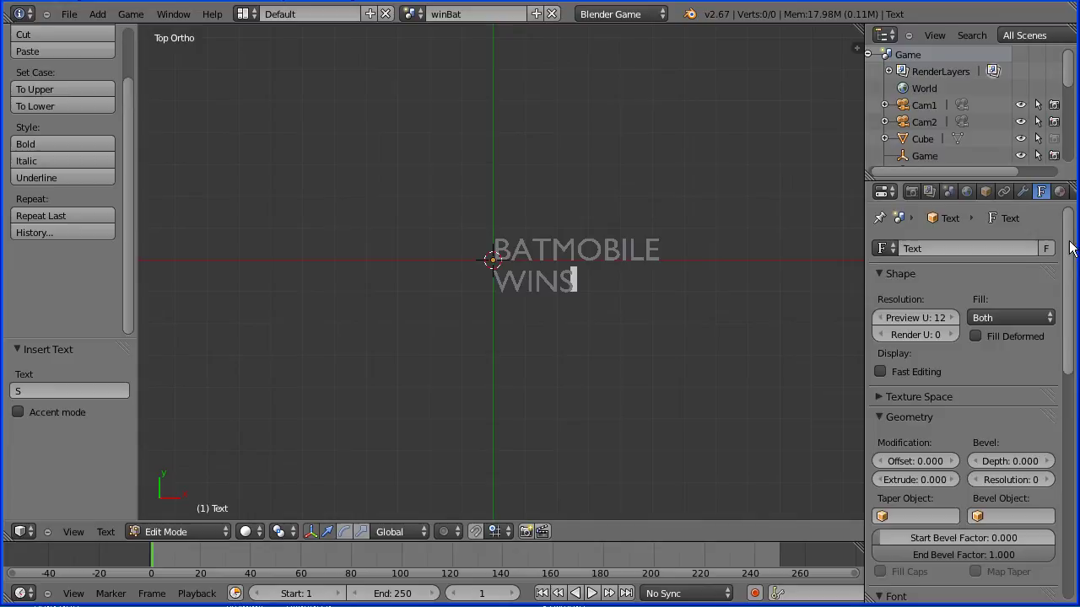
pyautogui.scroll(-10, 1069, 246)
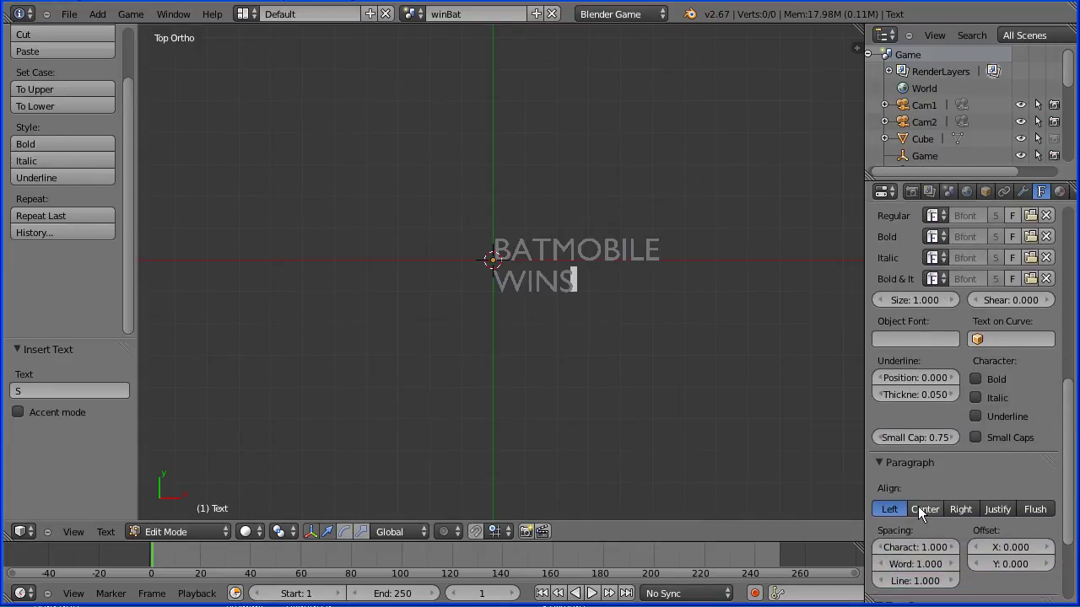
pyautogui.click(920, 510)
pyautogui.click(188, 534)
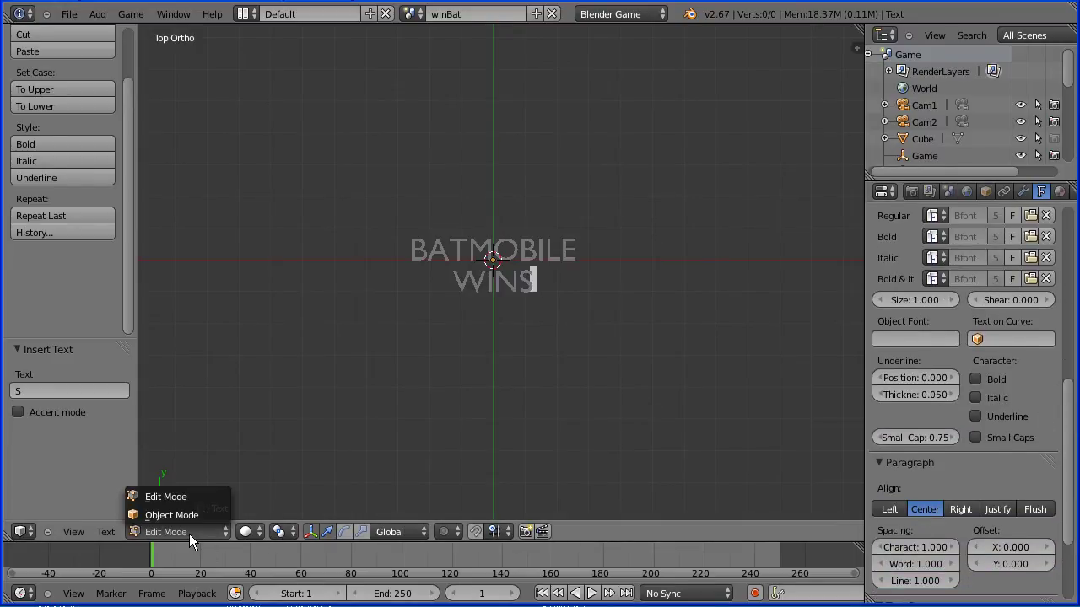
pyautogui.click(188, 514)
# - Show the scene in quad view and add a camera at the origin
pyautogui.click(76, 532)
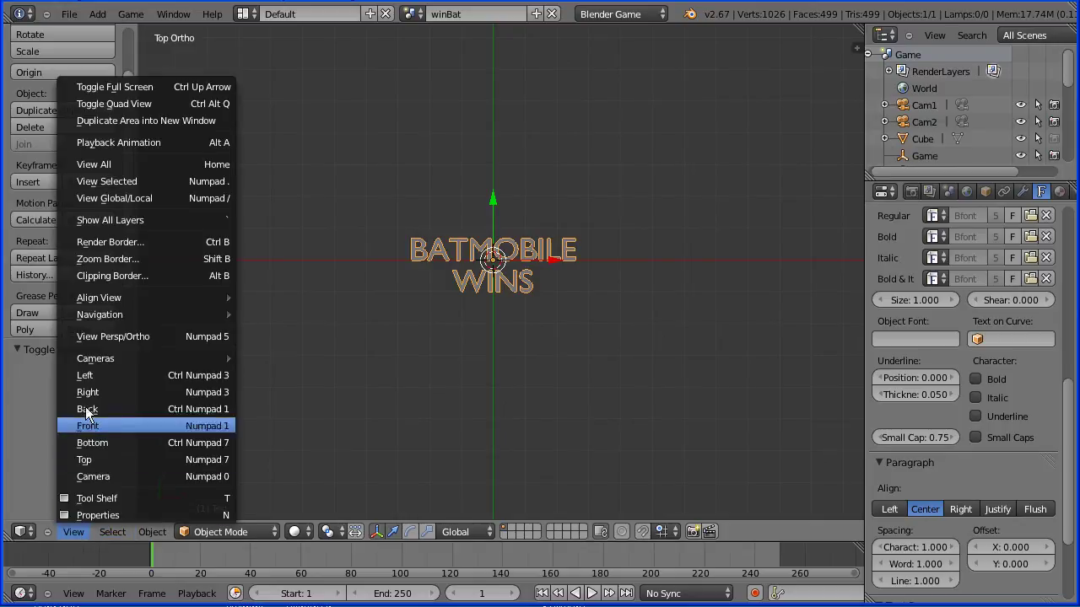
pyautogui.click(165, 105)
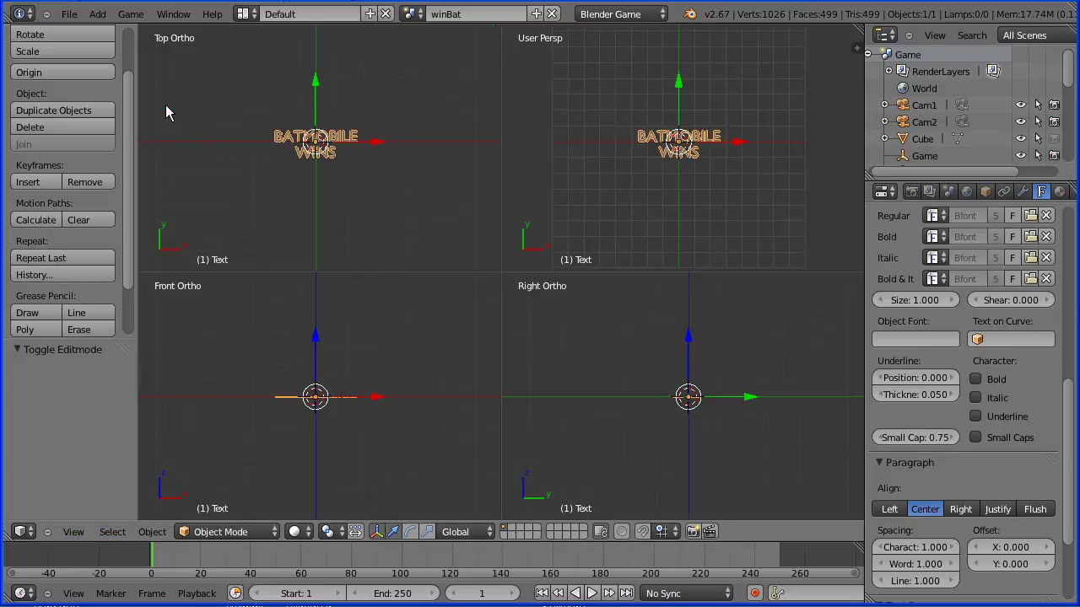
pyautogui.click(98, 14)
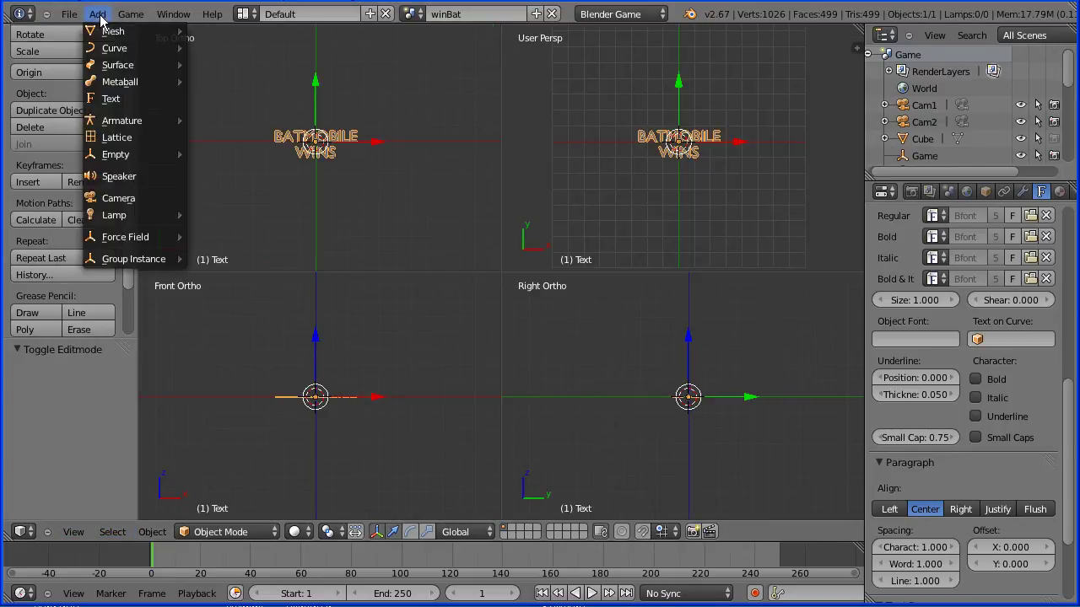
pyautogui.click(175, 204)
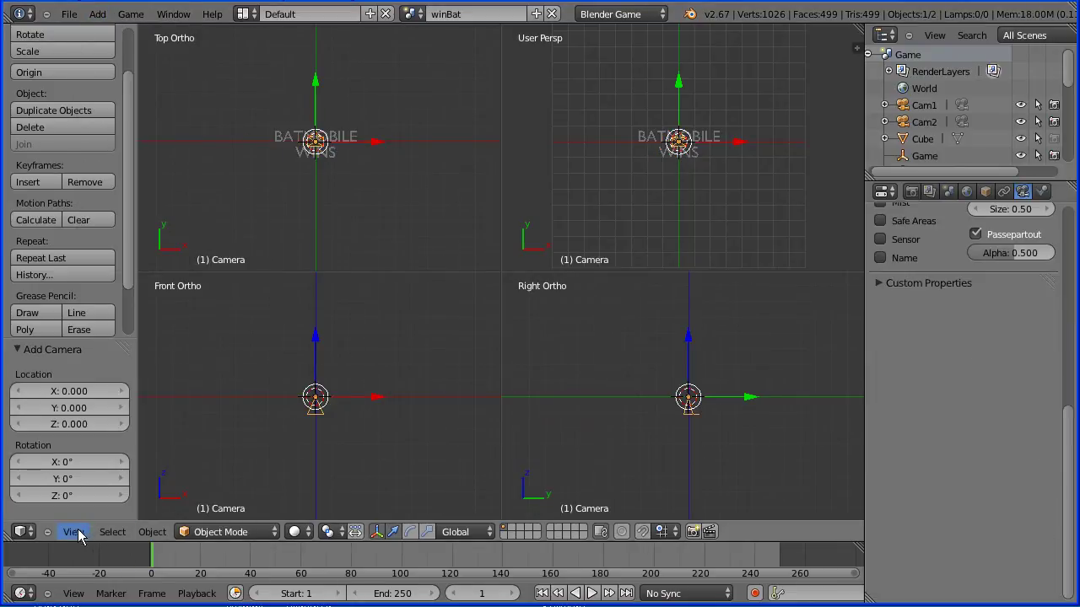
# - Look through the new camera and raise it about 7.9 units along Z to frame the whole BATMOBILE WINS text
pyautogui.click(74, 532)
pyautogui.click(194, 476)
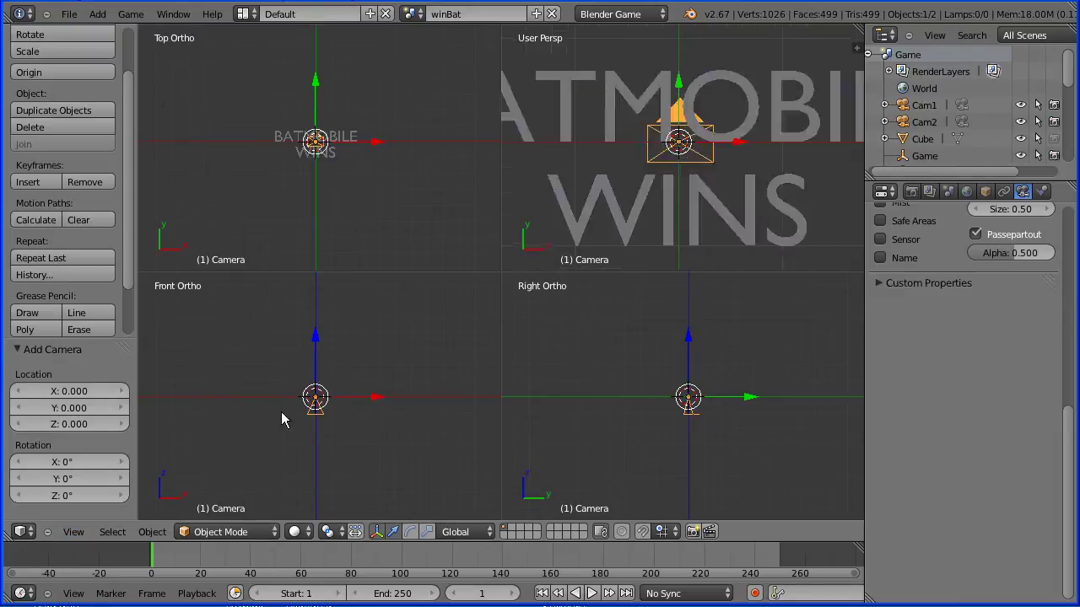
pyautogui.press('g')
pyautogui.press('z')
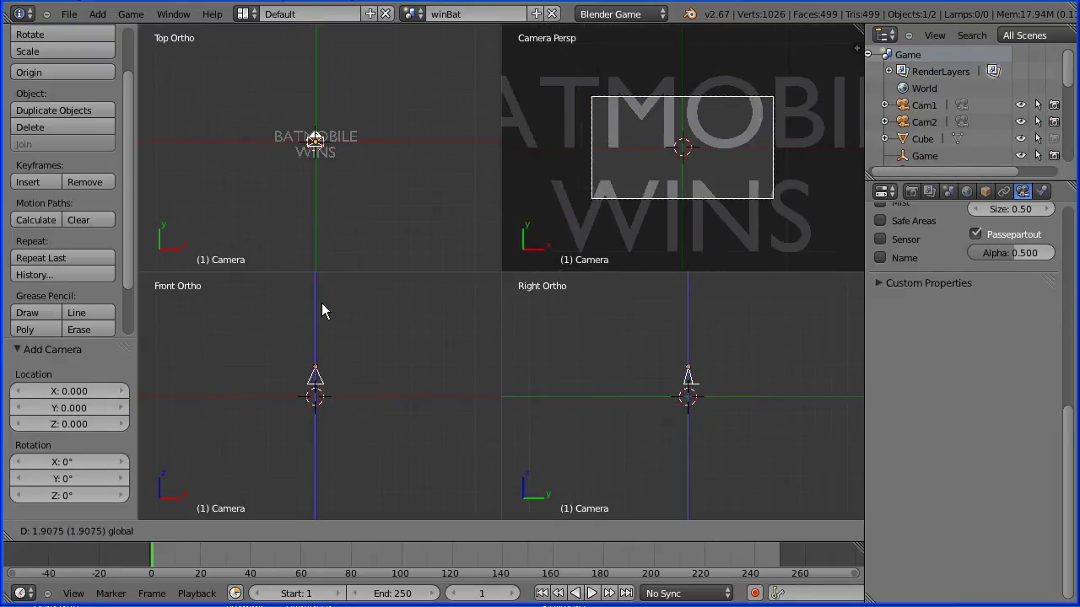
pyautogui.click(334, 209)
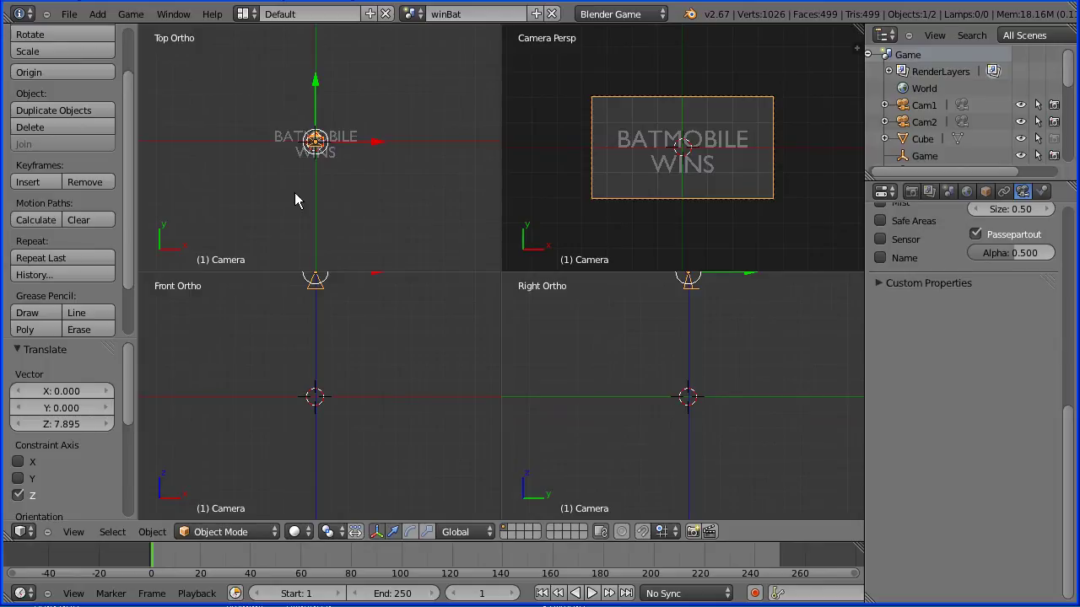
# - Add a Hemi lamp to the winBat scene and raise it about 7.6 units along Z
pyautogui.click(97, 13)
pyautogui.moveTo(185, 218)
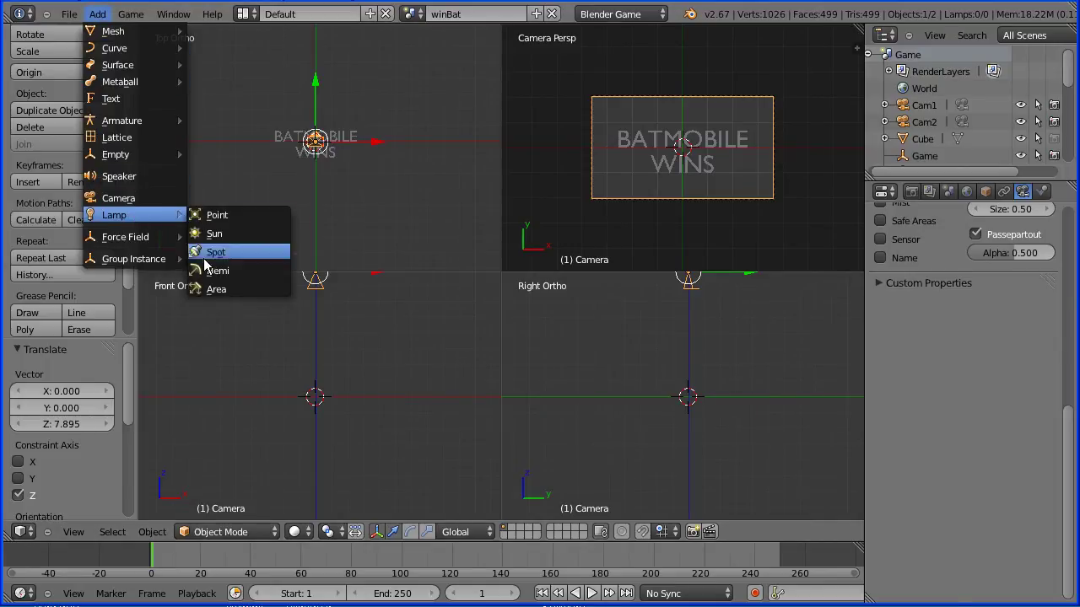
pyautogui.click(242, 272)
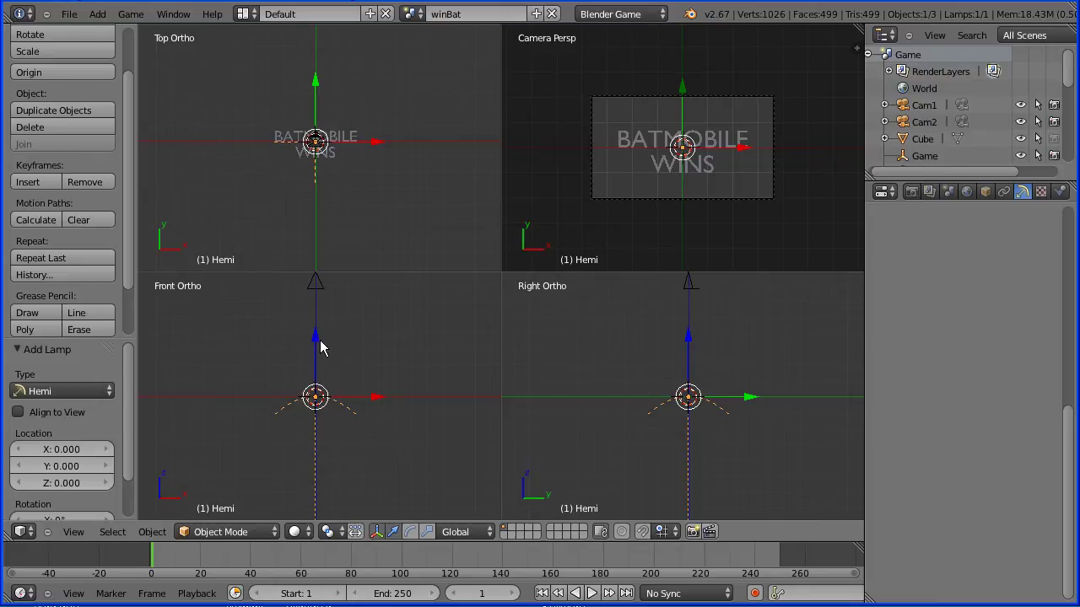
pyautogui.press('g')
pyautogui.press('z')
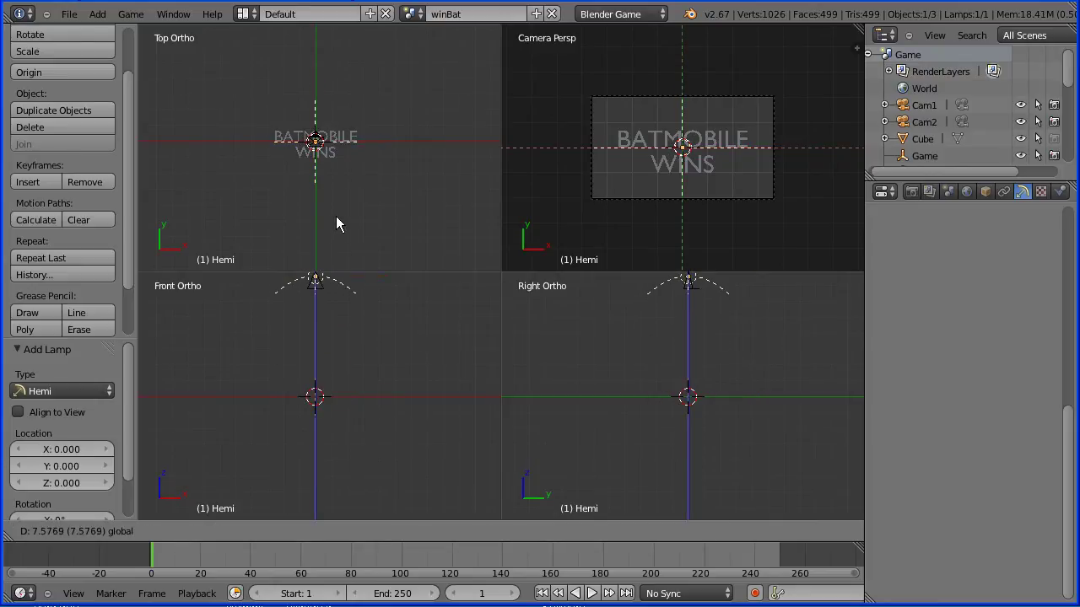
pyautogui.click(336, 215)
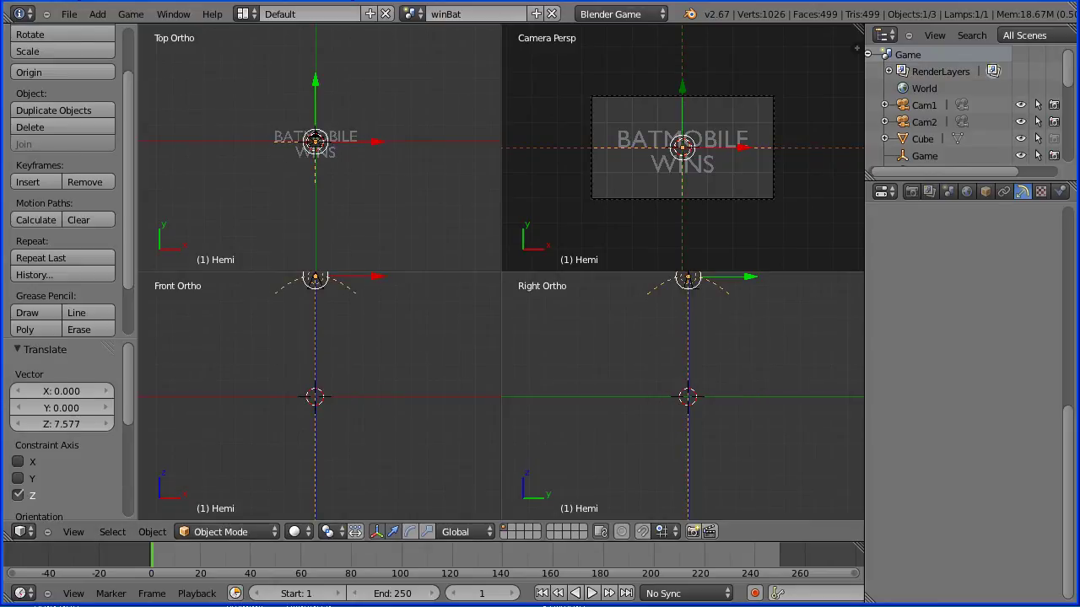
# - Switch to the Game Logic screen layout and test-run the winBat scene from the camera view
pyautogui.click(241, 14)
pyautogui.click(320, 109)
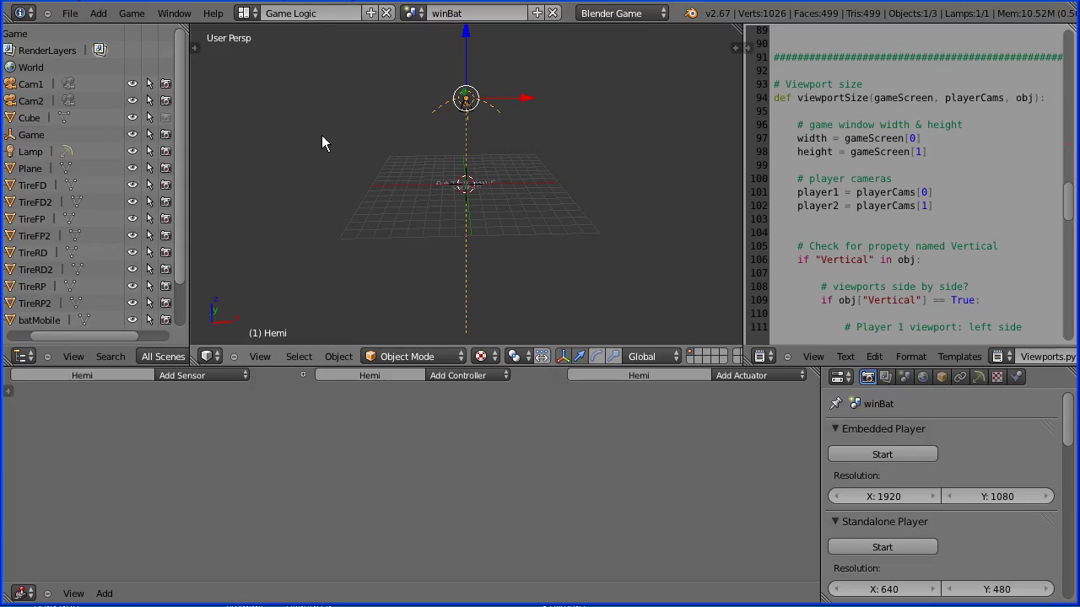
pyautogui.click(260, 357)
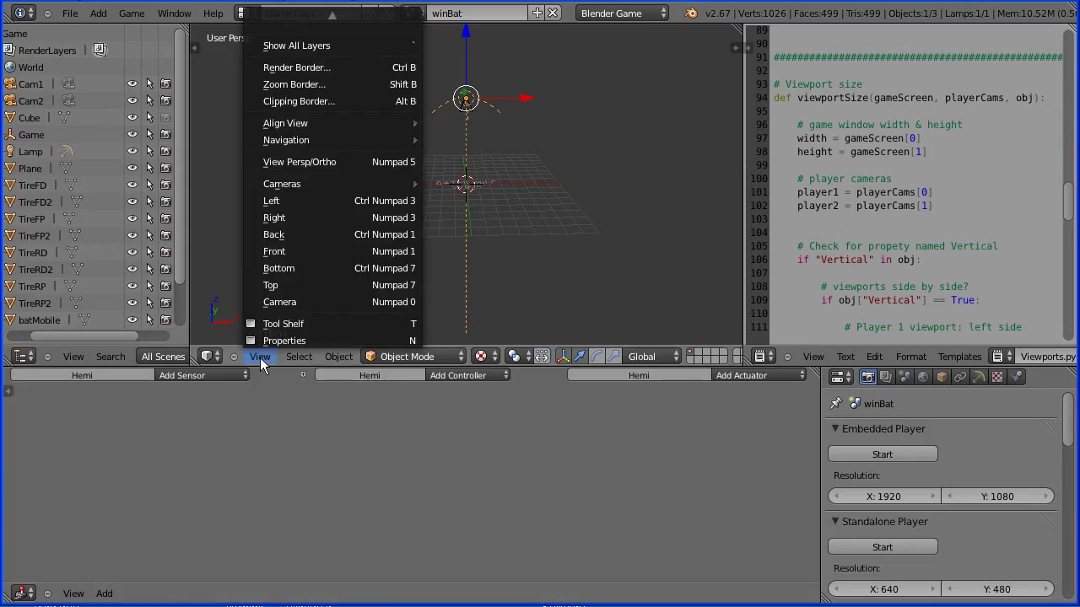
pyautogui.click(316, 302)
pyautogui.press('p')
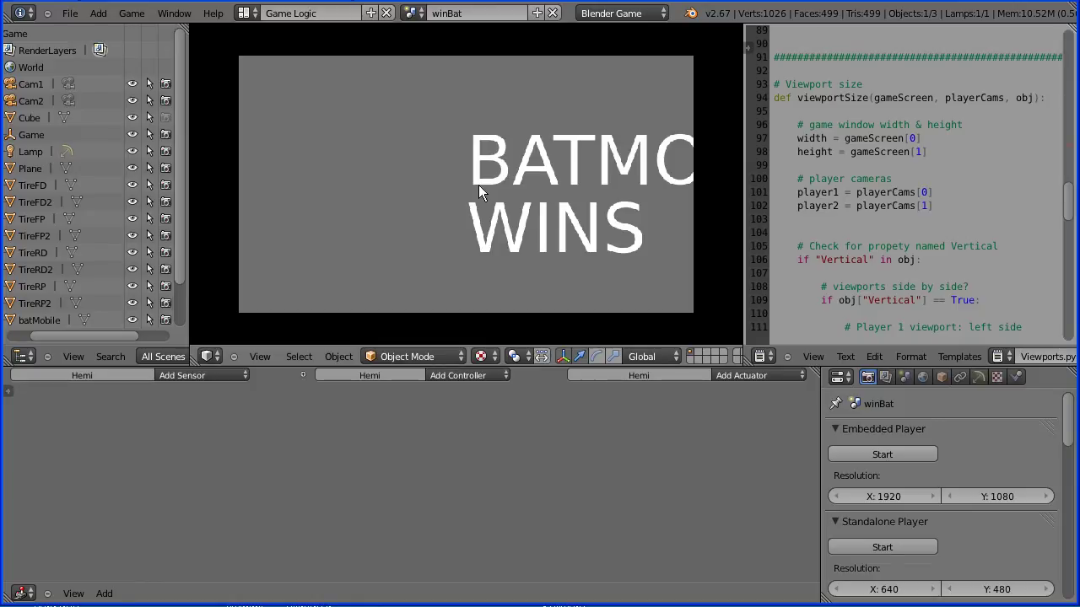
pyautogui.press('Escape')
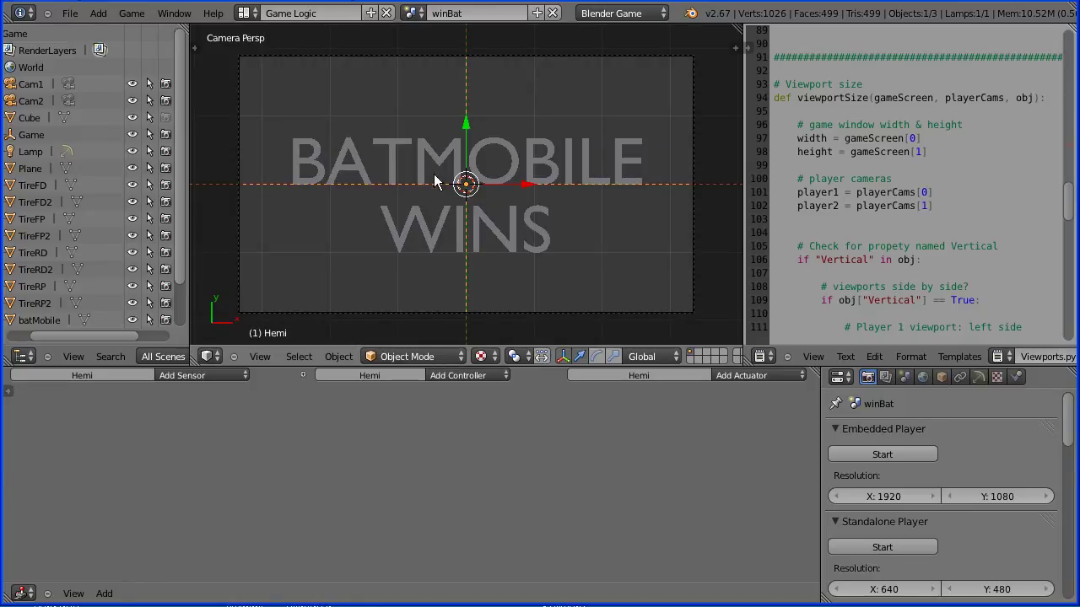
# - Create a full copy of the winBat scene and name it winSport
pyautogui.click(537, 14)
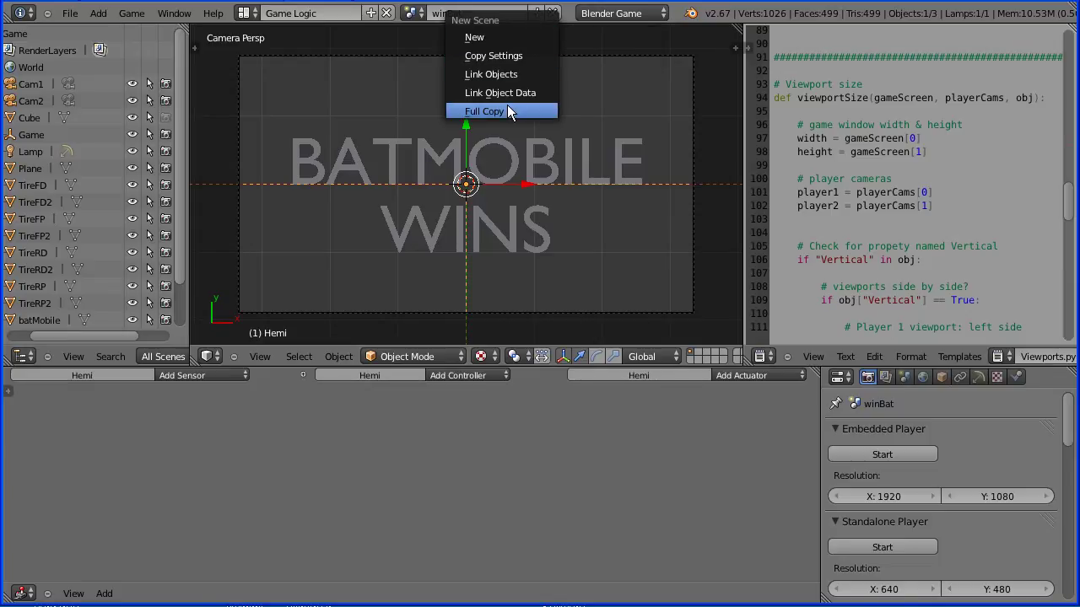
pyautogui.click(507, 110)
pyautogui.click(502, 16)
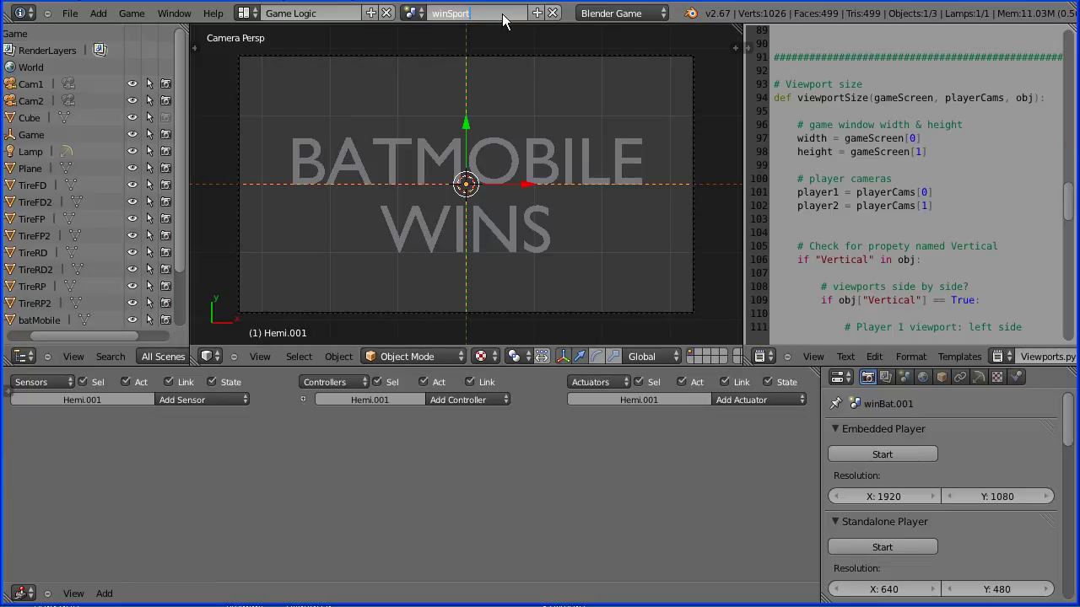
pyautogui.press('Return')
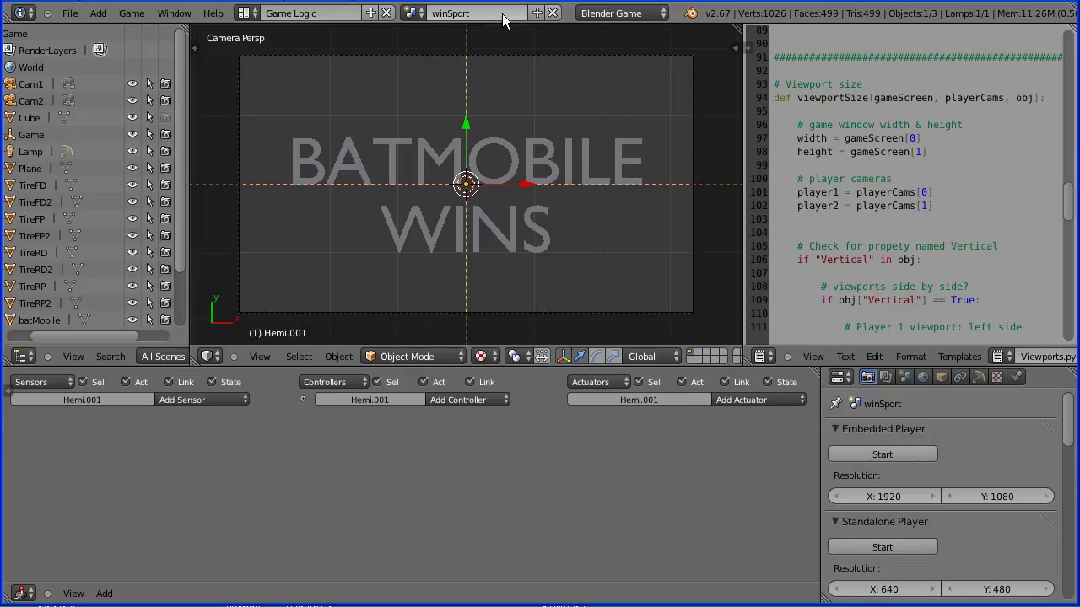
# - Replace BATMOBILE with SPORTS CAR in the winSport scene's text object and return to Object Mode
pyautogui.rightClick(509, 184)
pyautogui.click(413, 353)
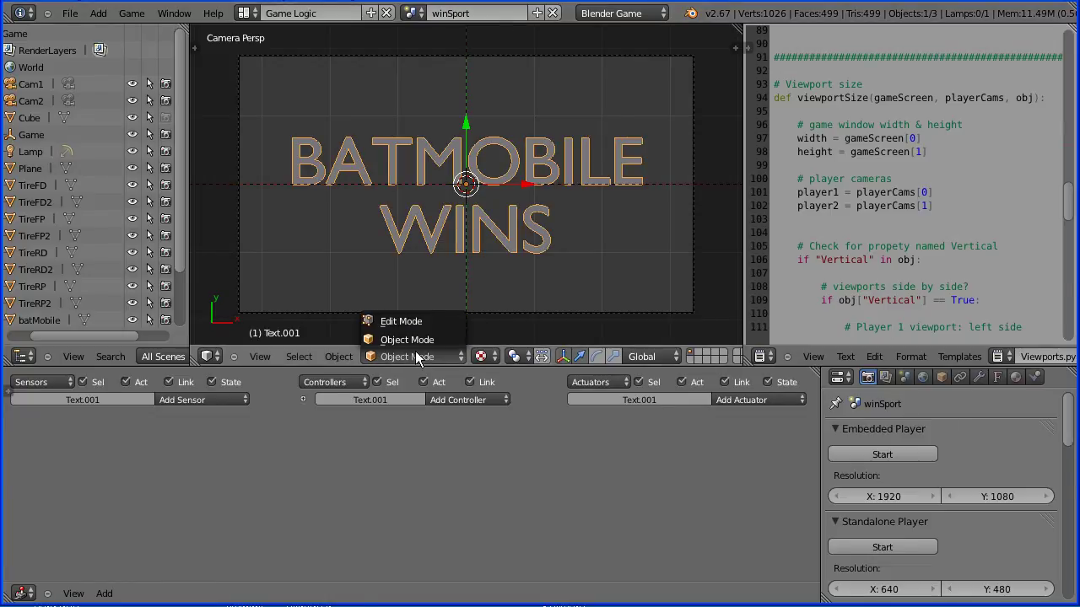
pyautogui.click(418, 321)
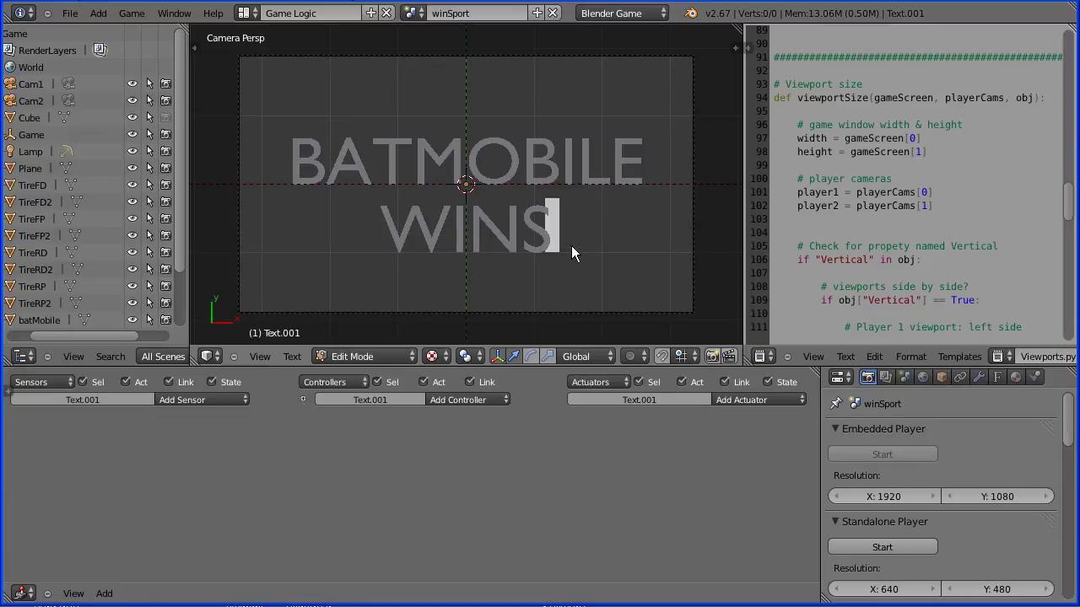
pyautogui.press('Left')
pyautogui.press('Up')
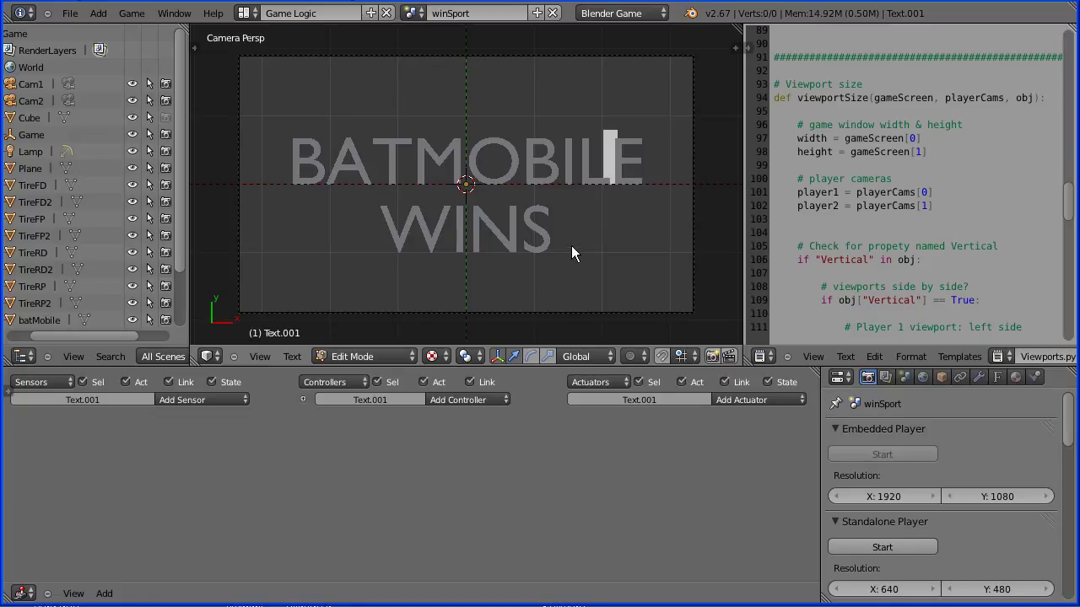
pyautogui.press('Right')
pyautogui.press('BackSpace')
pyautogui.press('BackSpace')
pyautogui.press('BackSpace')
pyautogui.press('BackSpace')
pyautogui.press('BackSpace')
pyautogui.press('BackSpace')
pyautogui.press('BackSpace')
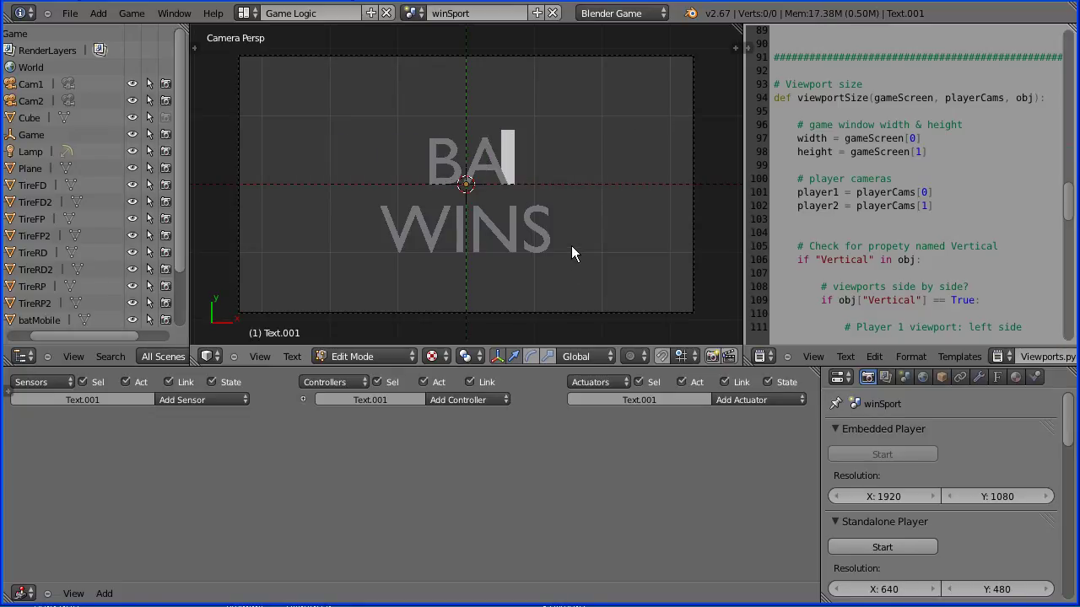
pyautogui.press('BackSpace')
pyautogui.press('BackSpace')
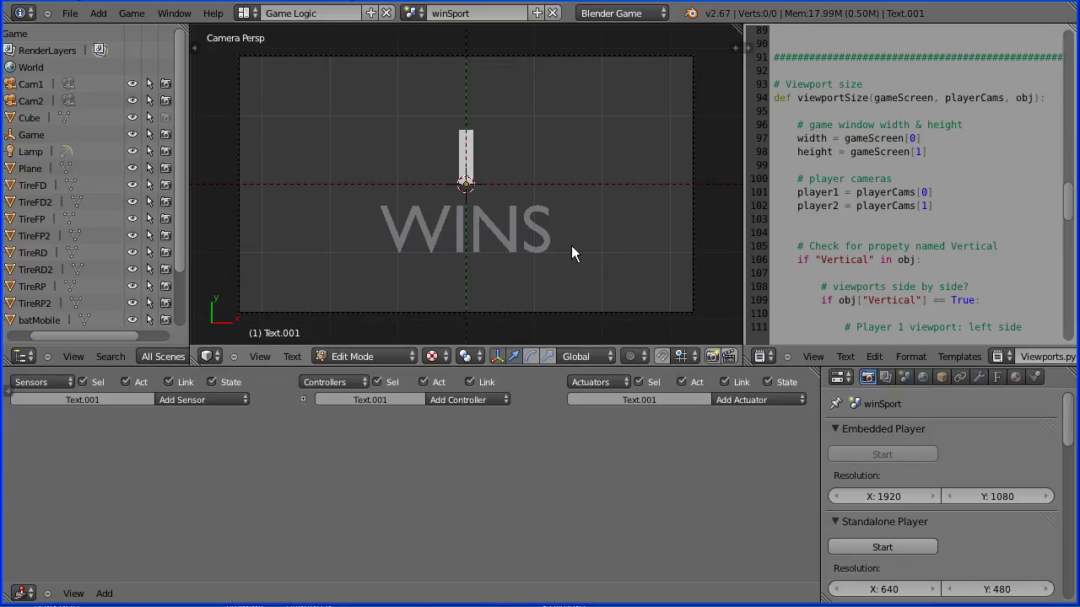
pyautogui.write('SP')
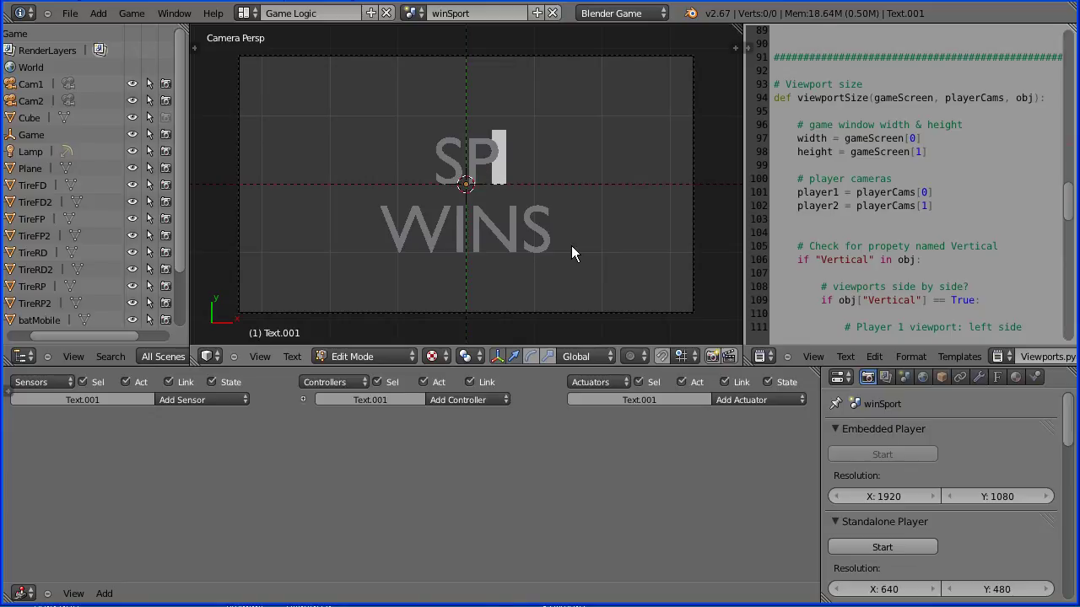
pyautogui.write('ORTS CAR')
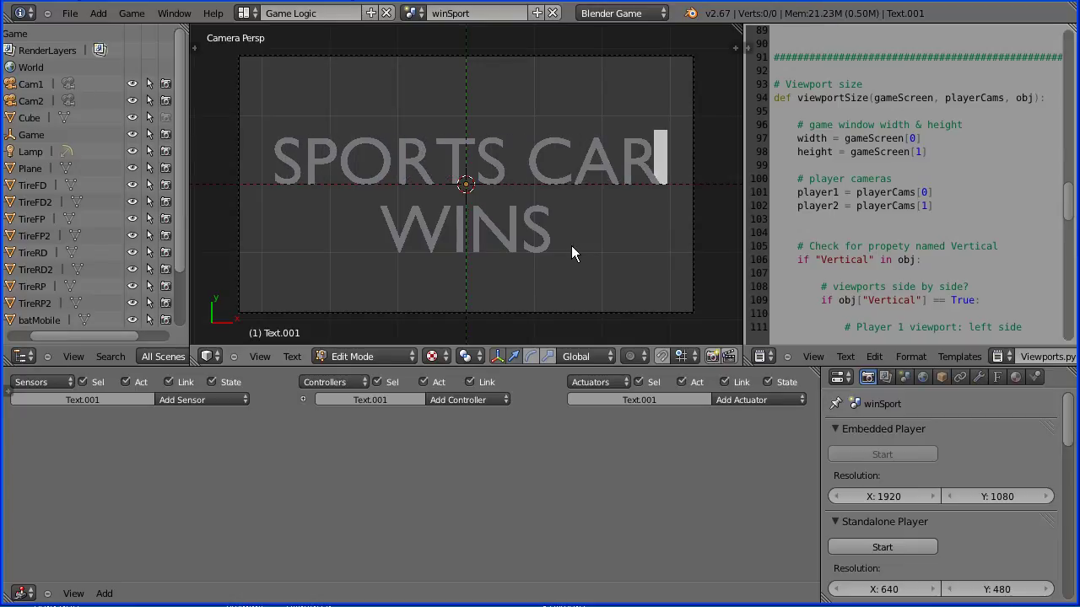
pyautogui.click(361, 357)
pyautogui.click(349, 400)
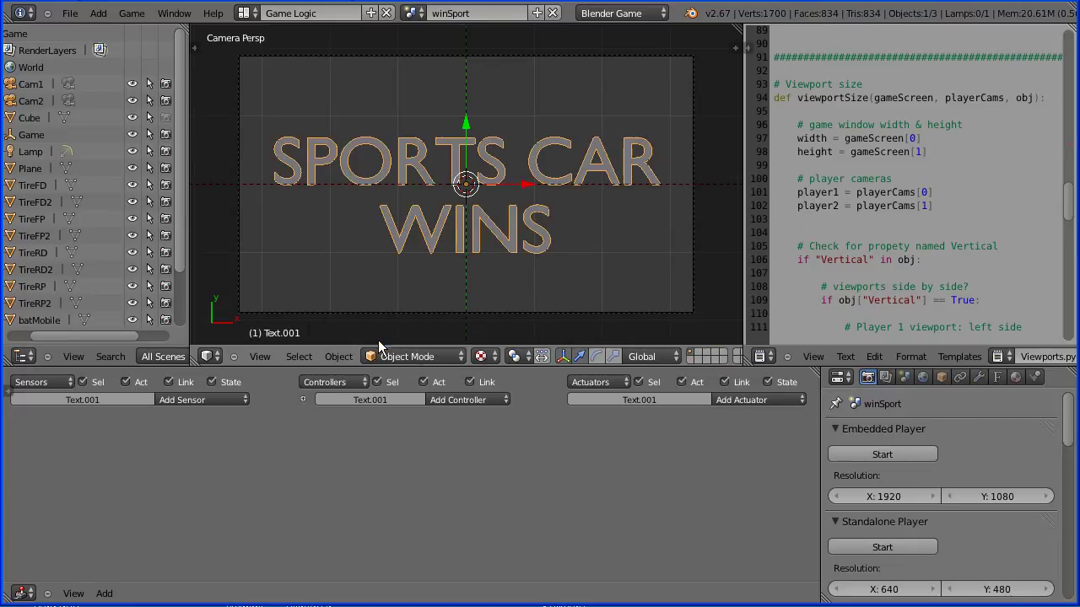
# - Convert the SPORTS CAR WINS text object to a mesh
pyautogui.click(339, 356)
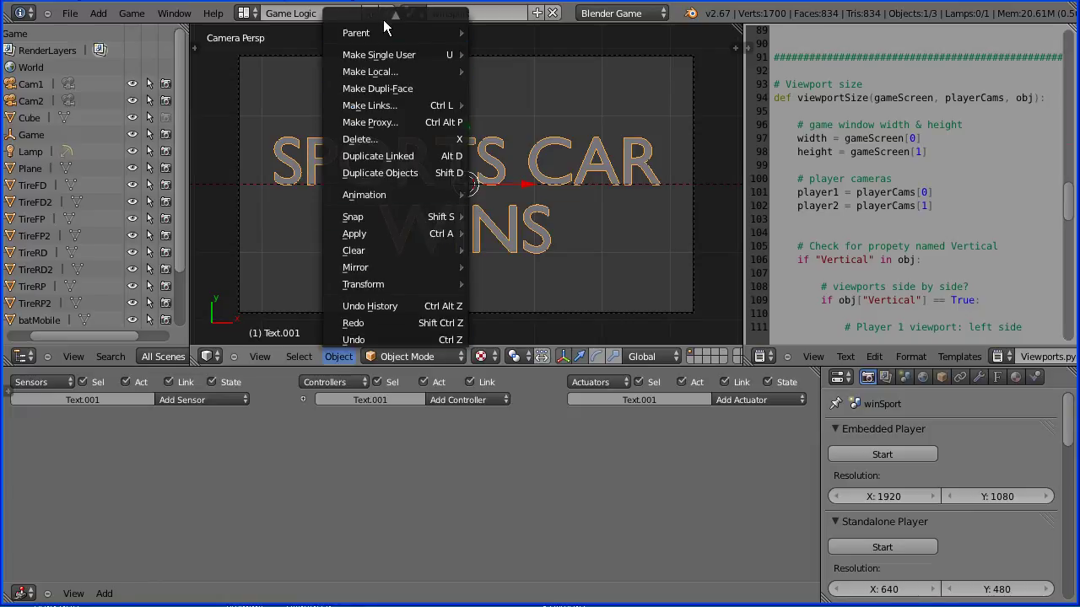
pyautogui.moveTo(386, 23)
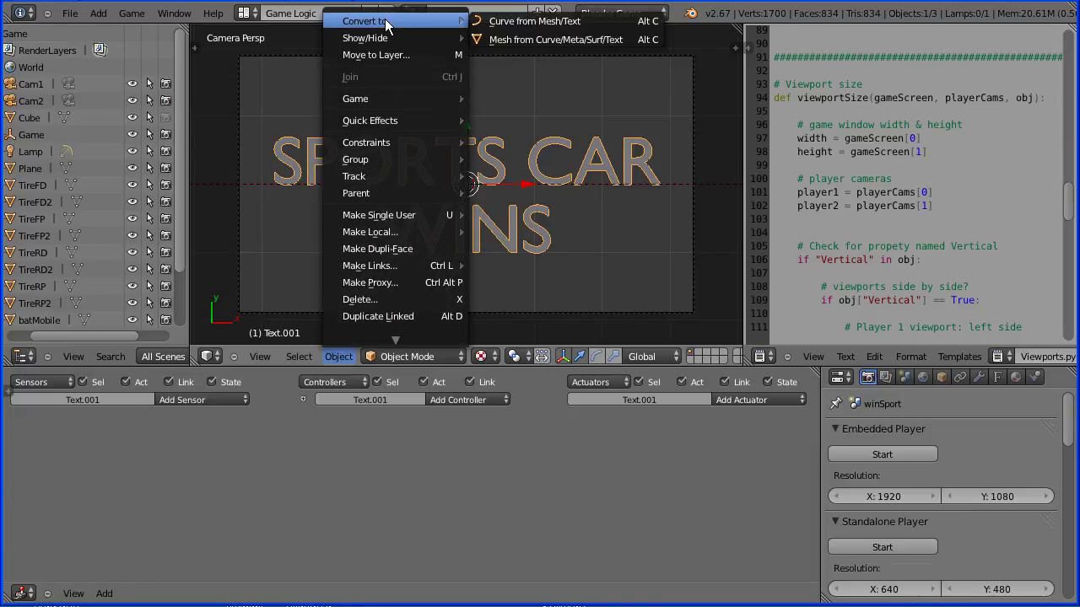
pyautogui.click(591, 39)
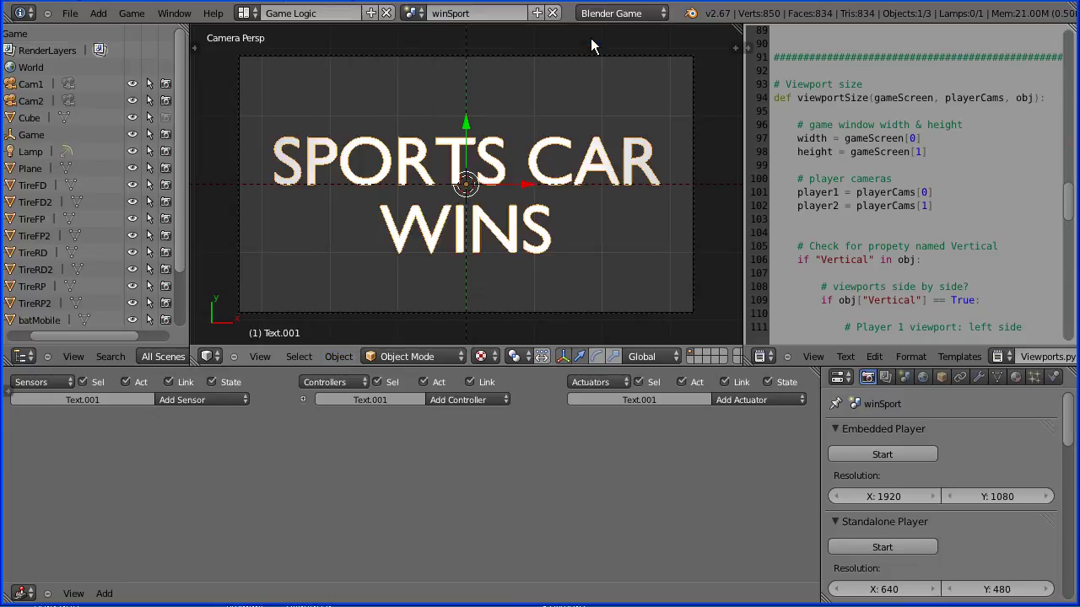
# - Switch to the winBat scene and convert its BATMOBILE WINS text object to a mesh
pyautogui.click(413, 13)
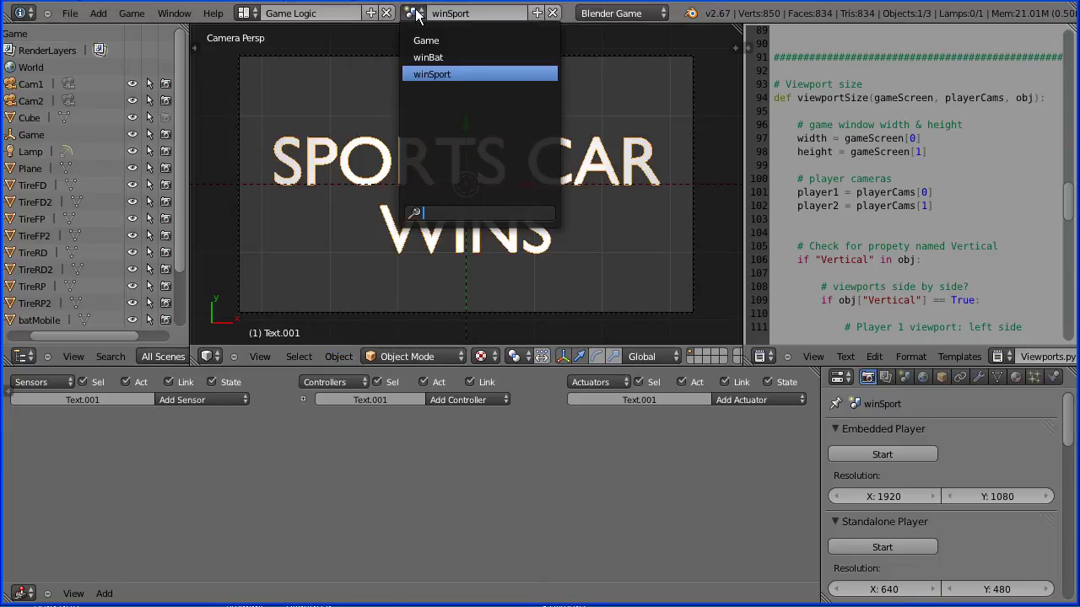
pyautogui.click(428, 57)
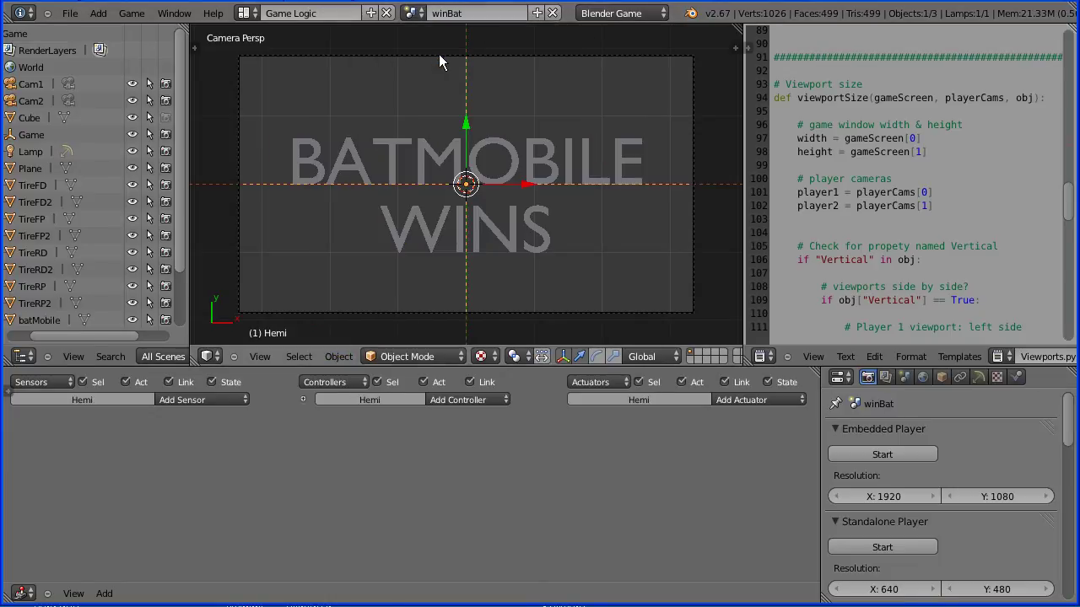
pyautogui.rightClick(528, 158)
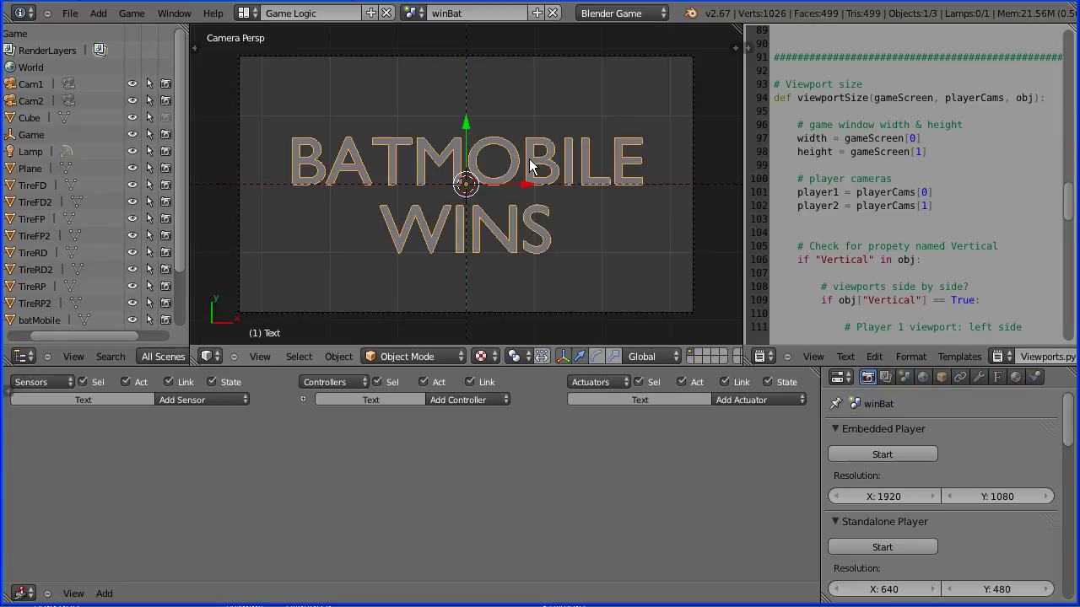
pyautogui.click(340, 356)
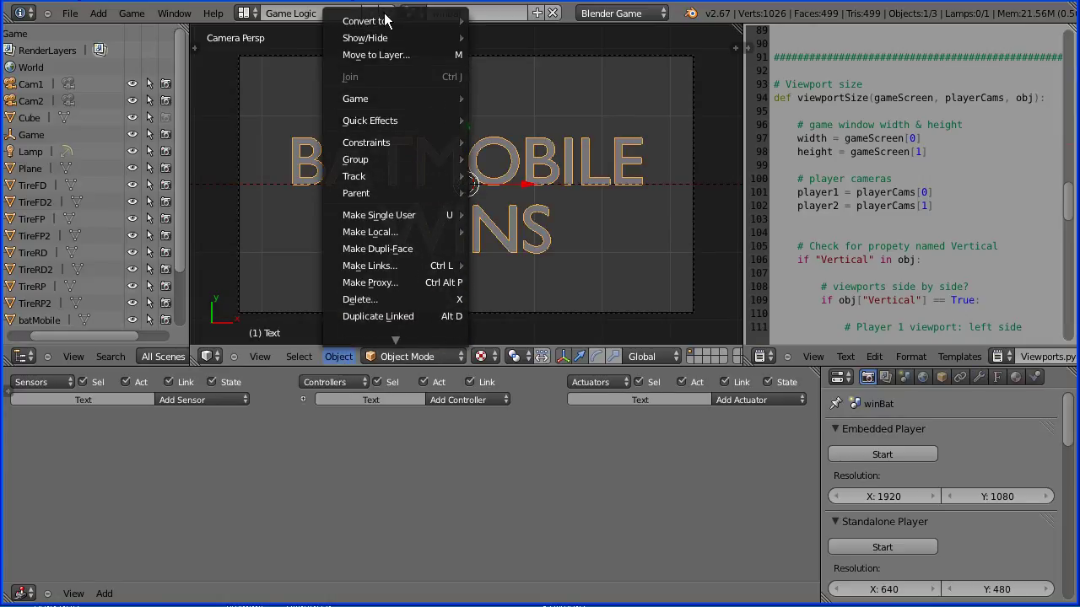
pyautogui.moveTo(401, 20)
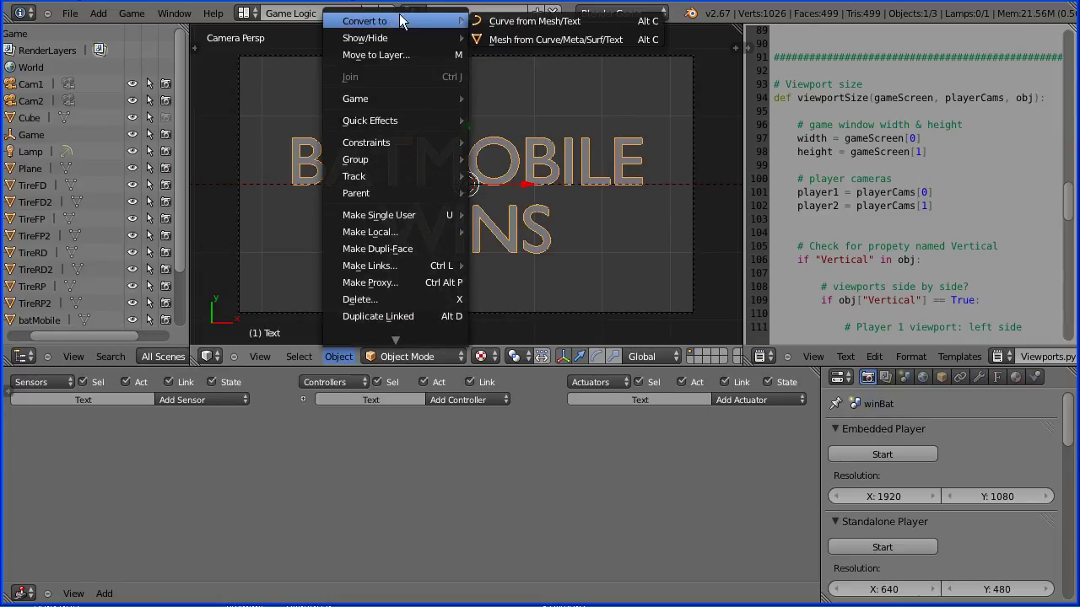
pyautogui.click(559, 39)
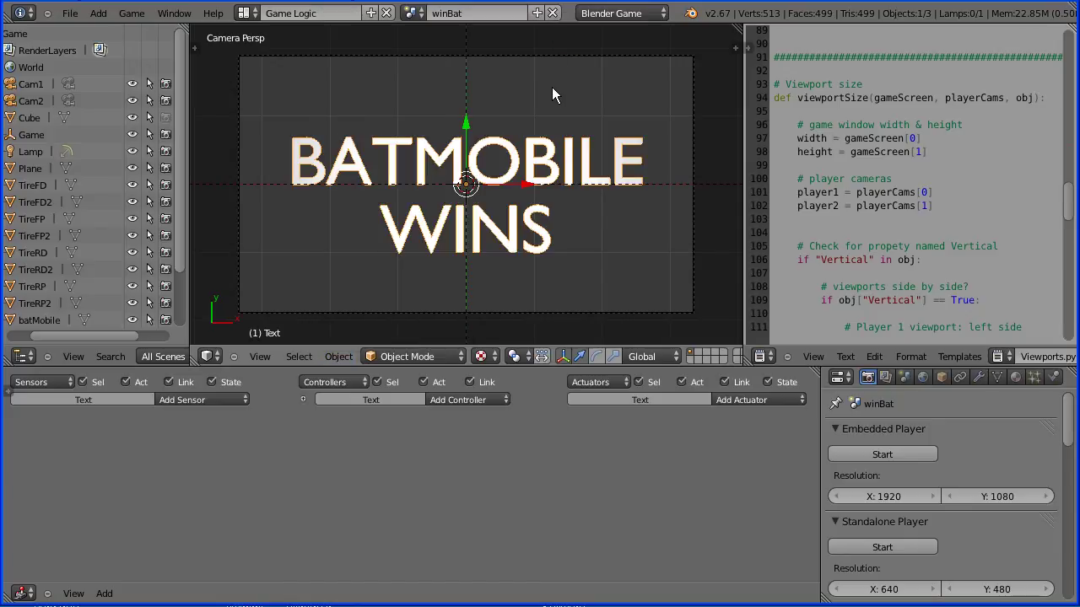
# - Test-run the winBat scene with the converted text and switch back to the Game scene
pyautogui.press('p')
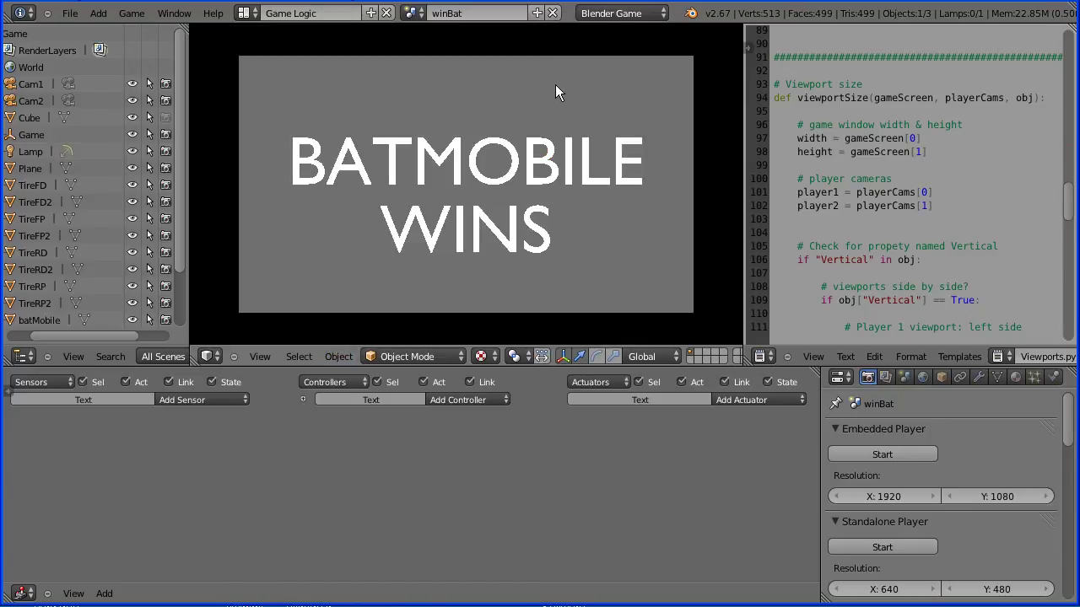
pyautogui.press('Escape')
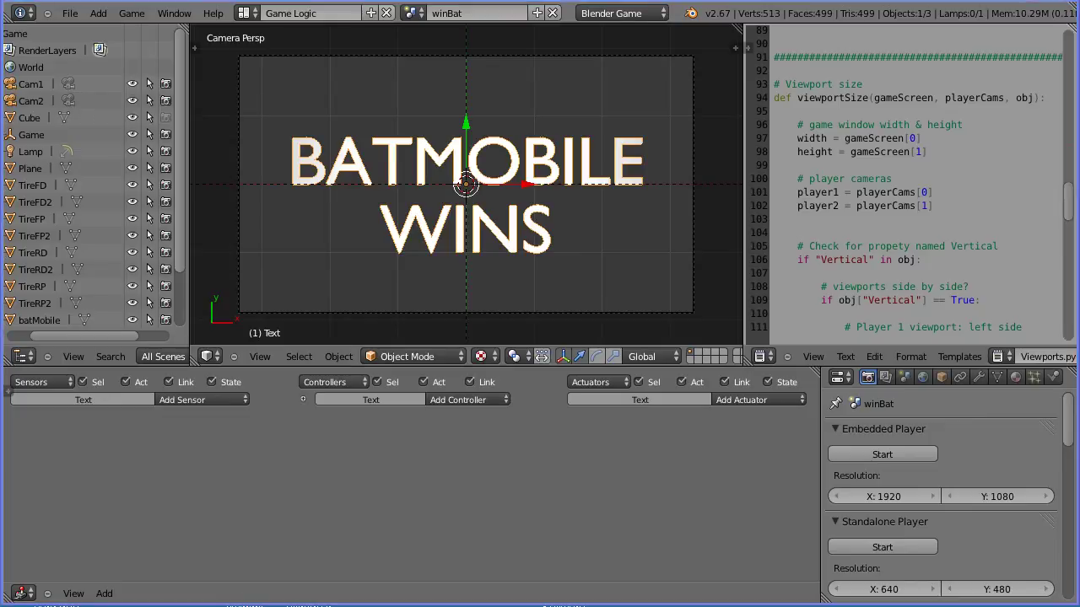
pyautogui.click(412, 13)
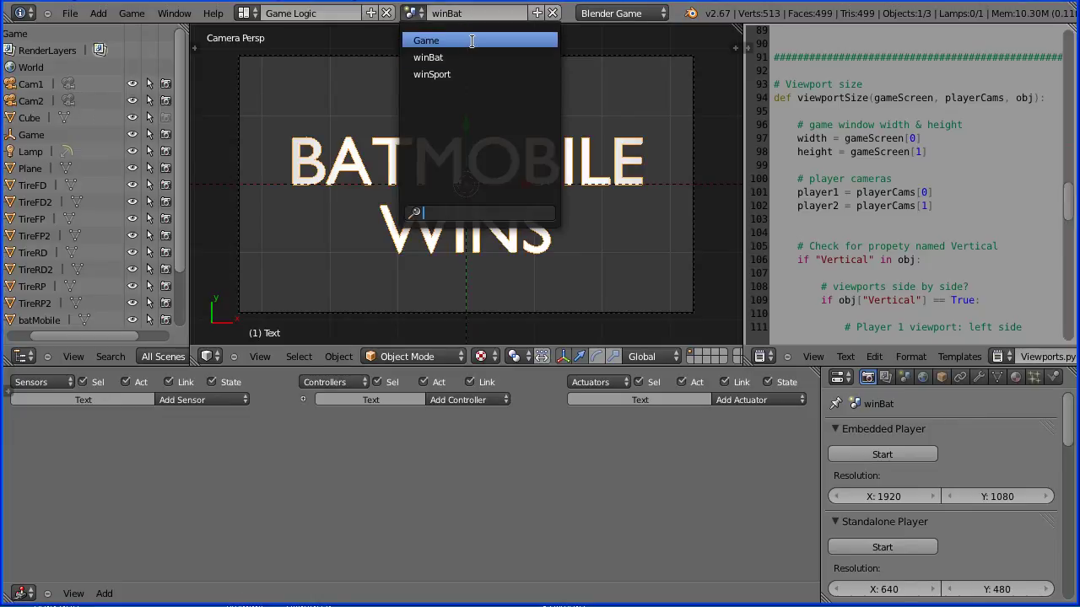
pyautogui.press('Return')
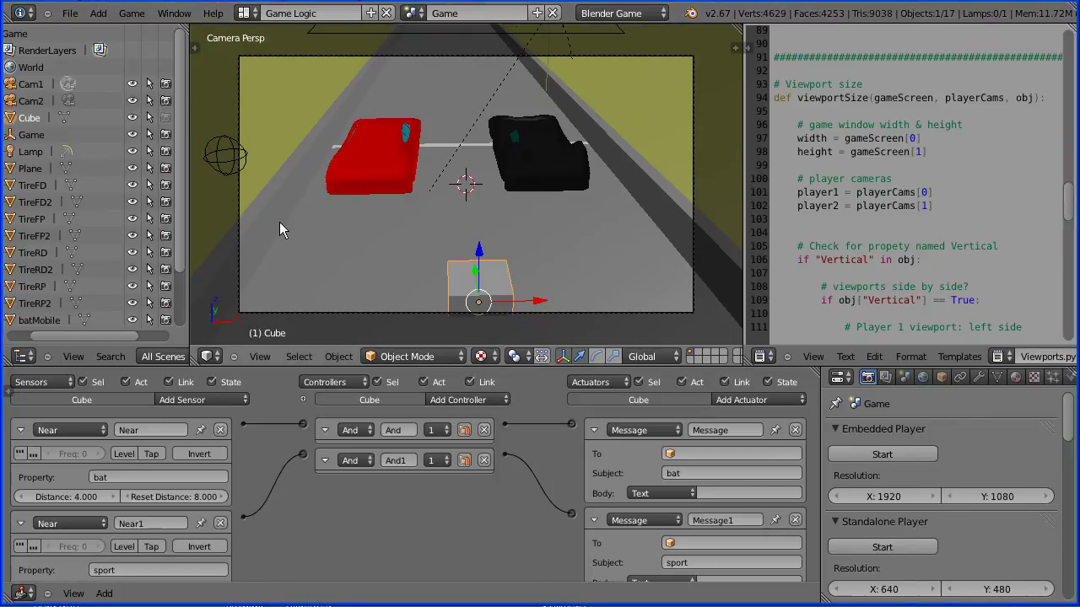
# - Select the Game empty and collapse its existing sensors, controllers and actuators in the logic editor
pyautogui.rightClick(243, 157)
pyautogui.click(21, 456)
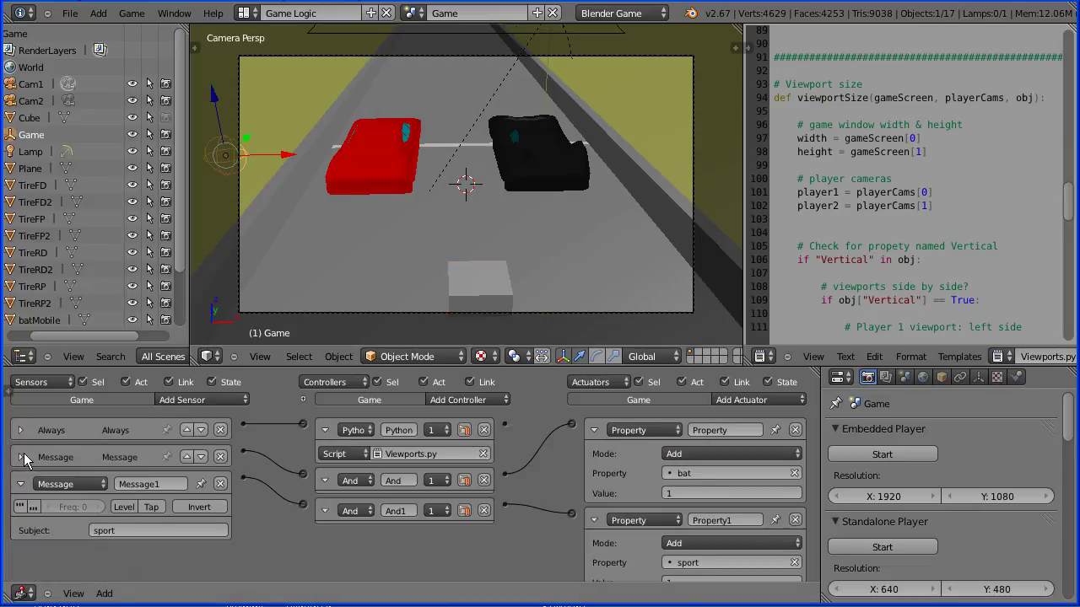
pyautogui.click(20, 484)
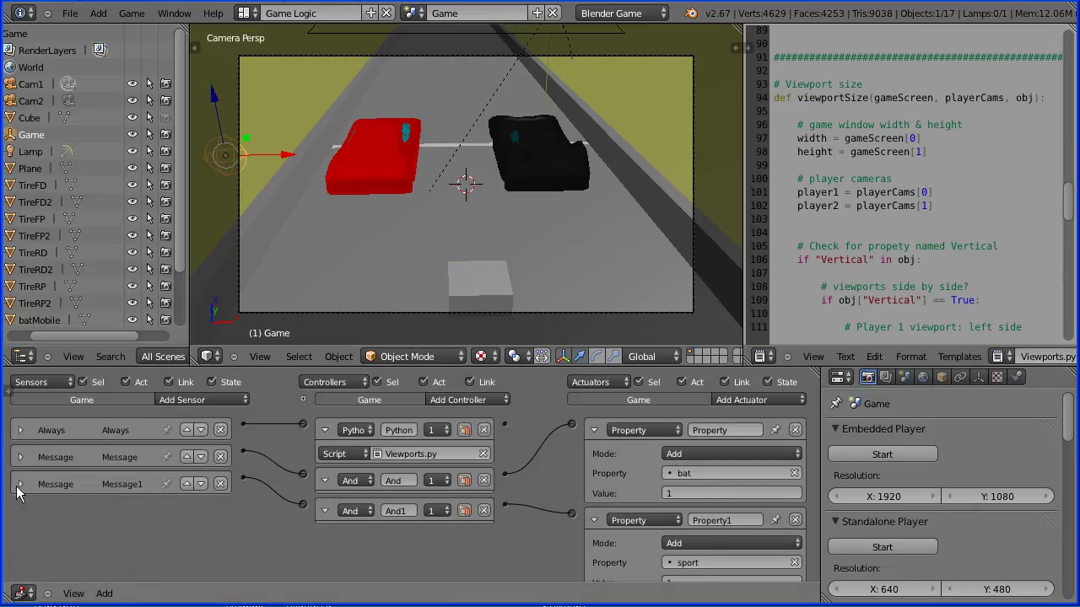
pyautogui.click(321, 434)
pyautogui.click(325, 456)
pyautogui.click(325, 484)
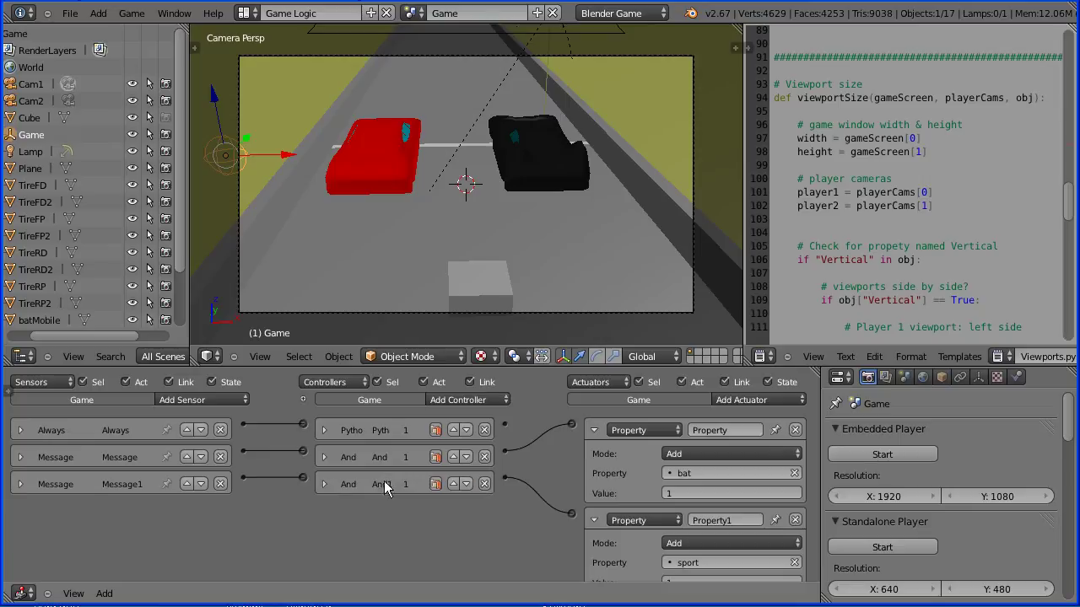
pyautogui.click(595, 430)
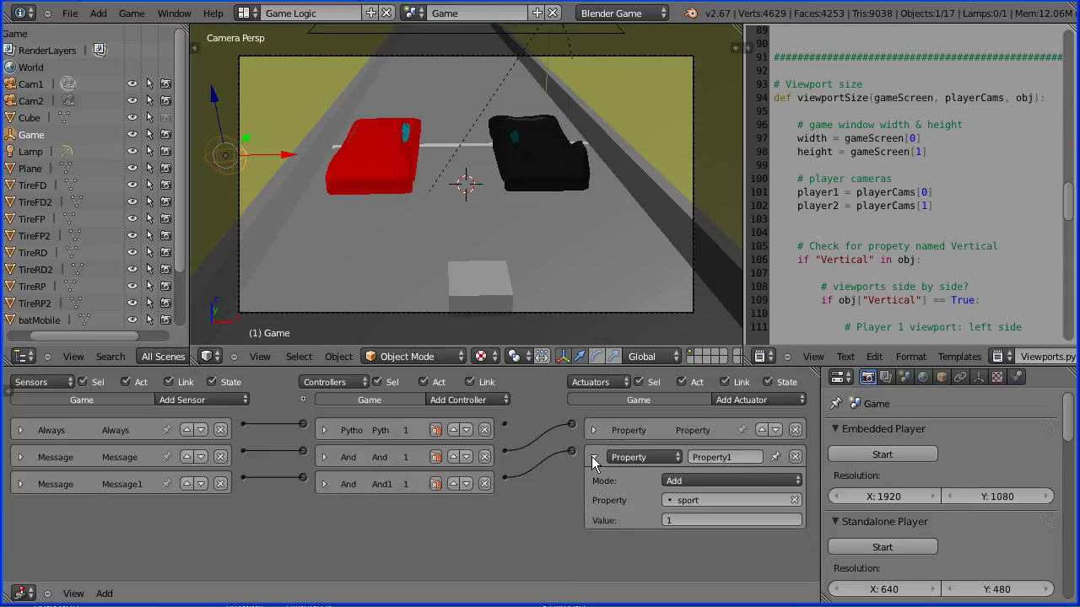
pyautogui.click(595, 457)
# - Add two Property sensors to the Game empty
pyautogui.click(226, 400)
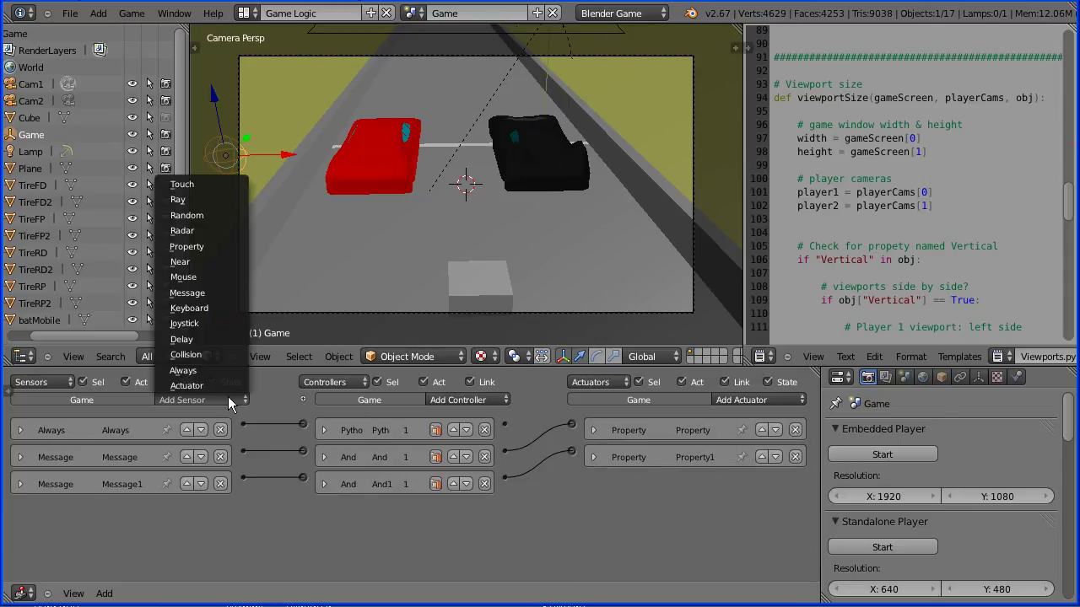
pyautogui.click(209, 247)
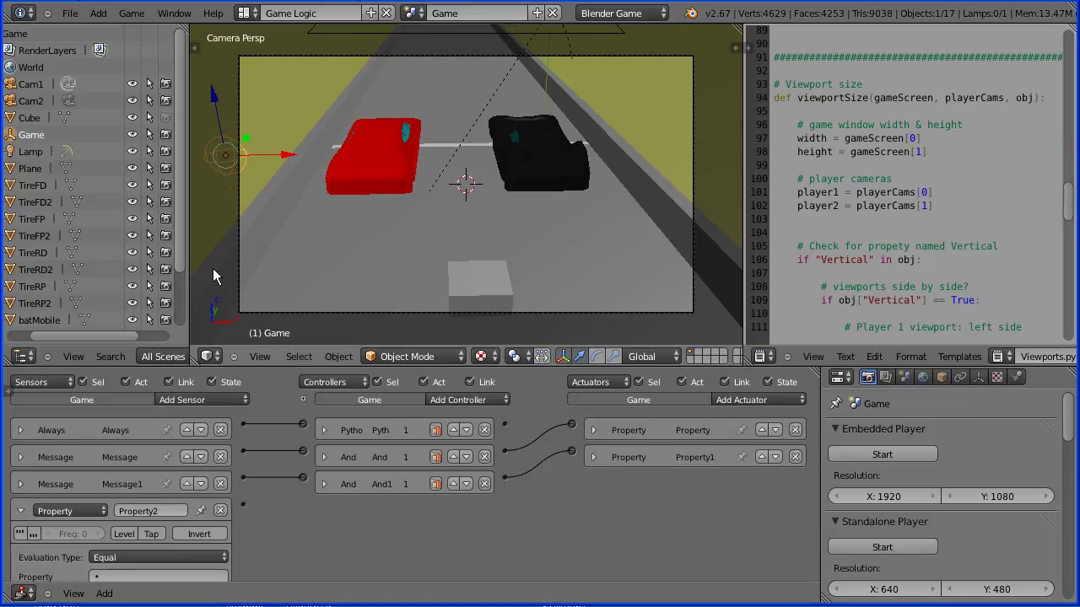
pyautogui.click(210, 398)
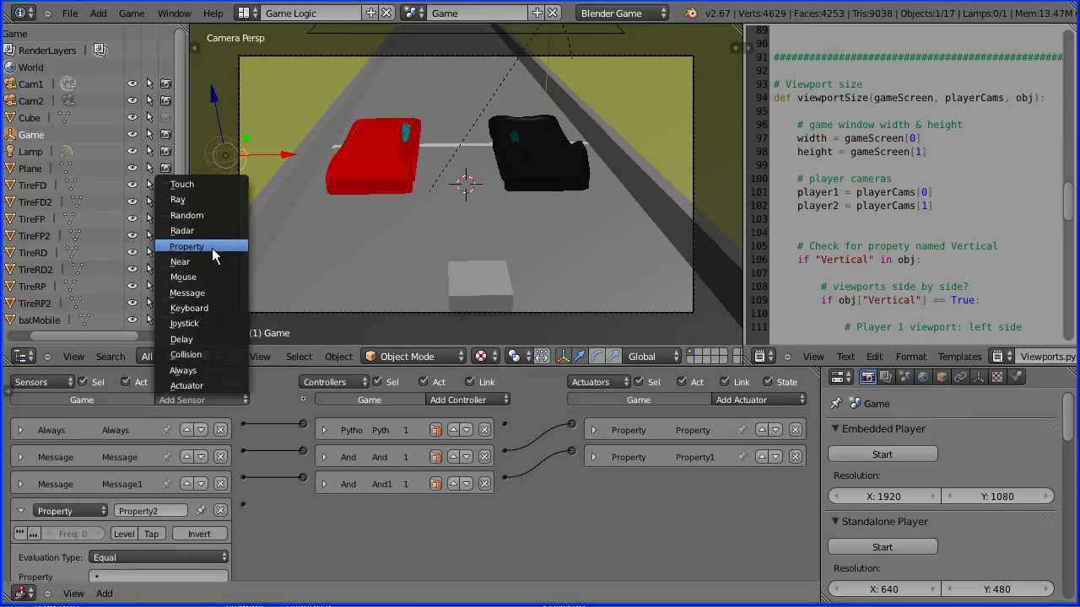
pyautogui.click(217, 368)
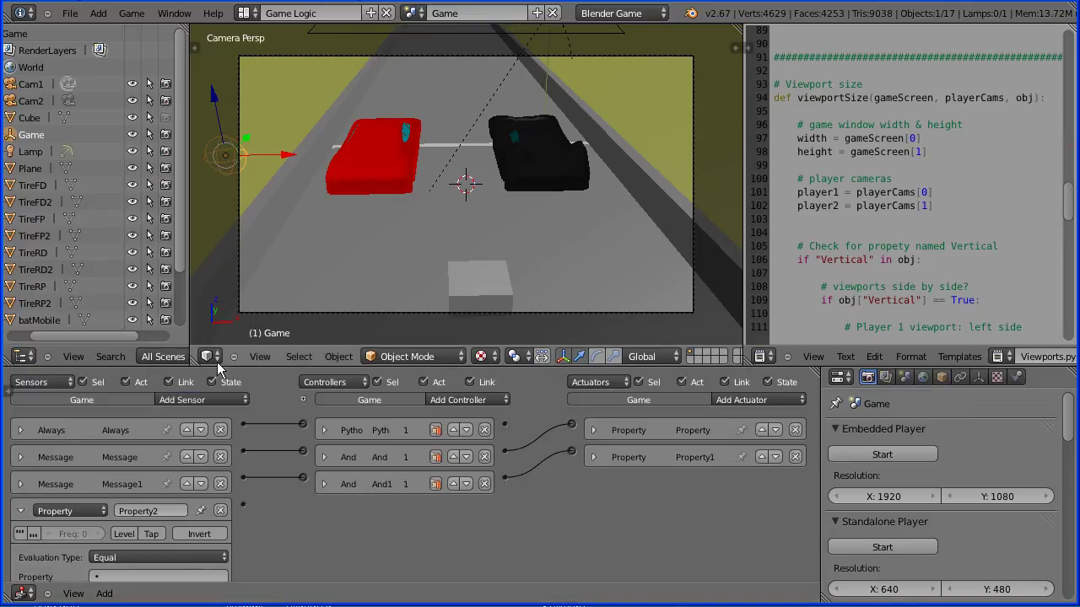
# - Add two And controllers and two Scene actuators to the Game empty
pyautogui.click(456, 401)
pyautogui.click(447, 414)
pyautogui.click(485, 405)
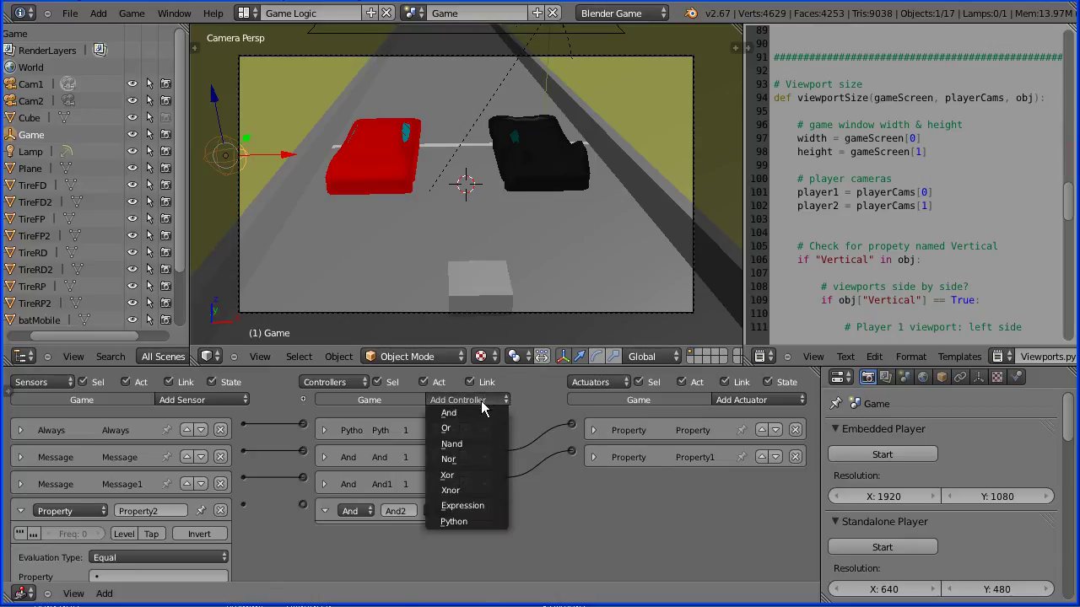
pyautogui.click(477, 417)
pyautogui.click(759, 400)
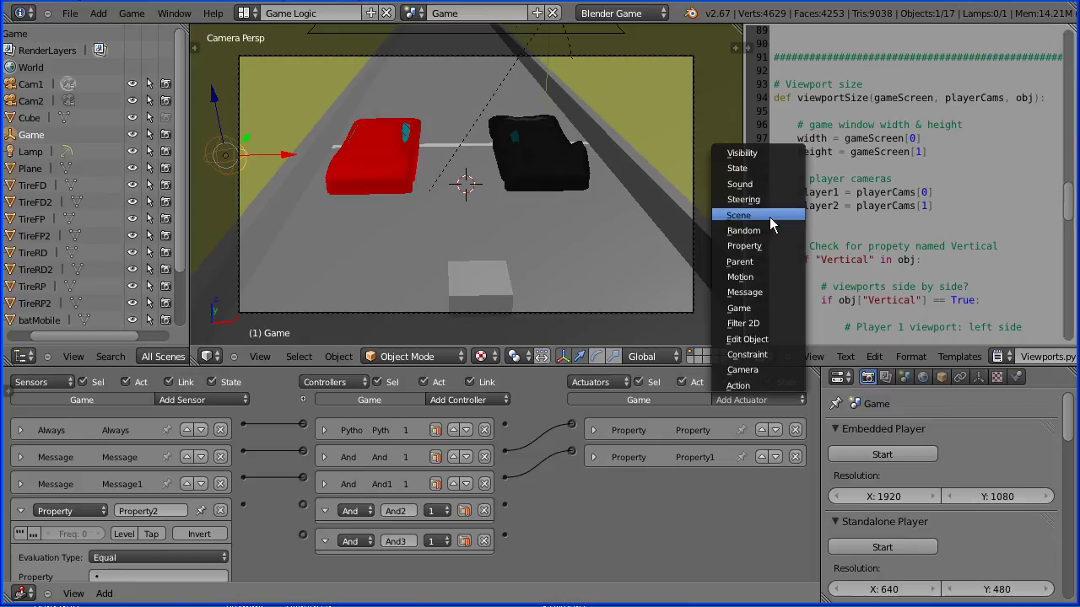
pyautogui.click(770, 216)
pyautogui.click(778, 402)
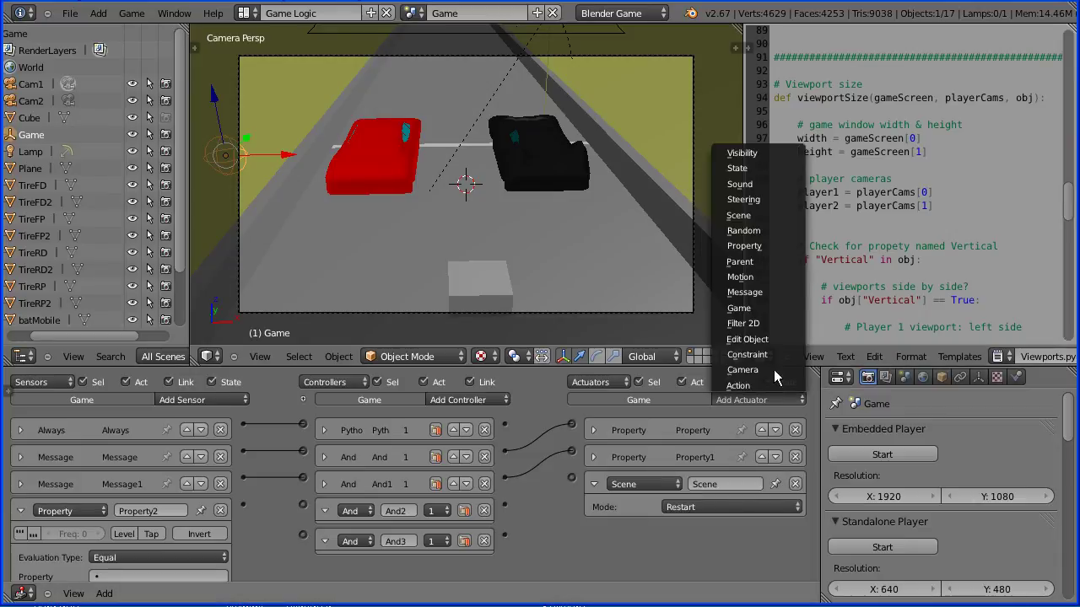
pyautogui.click(775, 216)
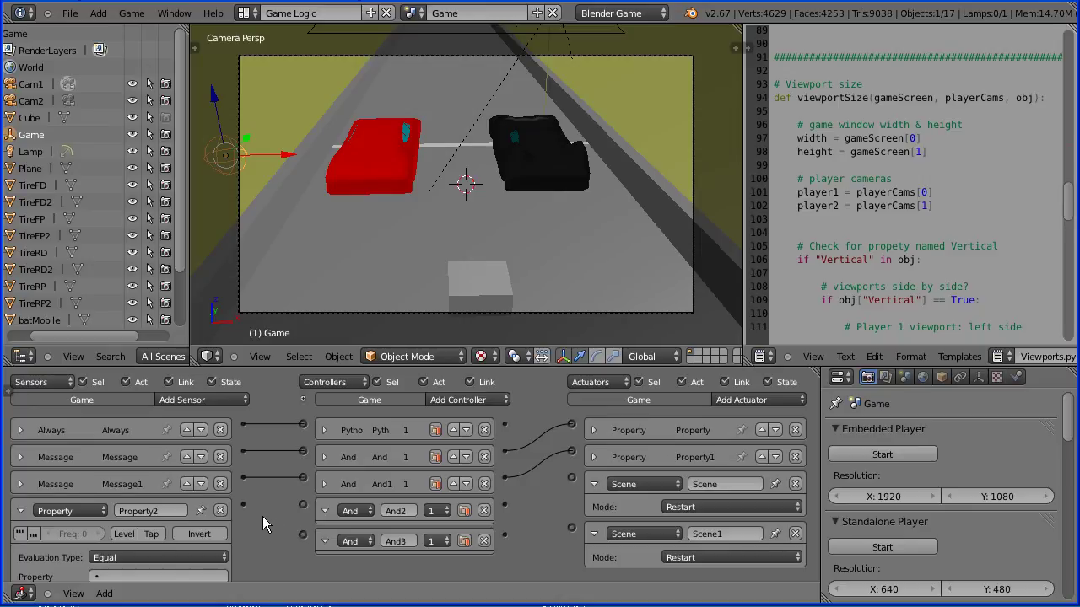
# - Set the first new Property sensor to check that bat equals 2
pyautogui.scroll(-3, 263, 516)
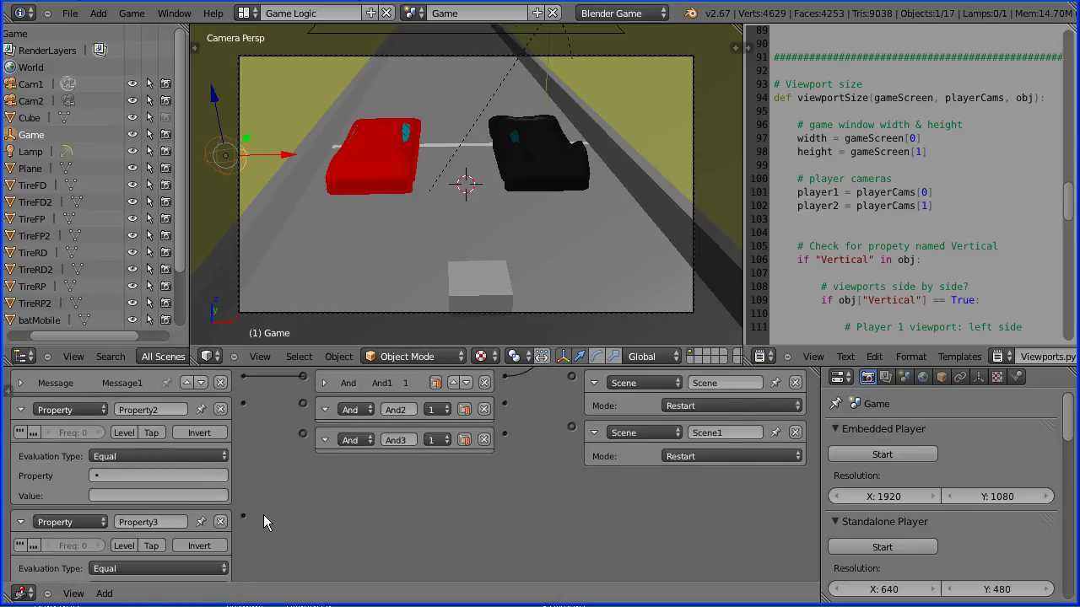
pyautogui.click(153, 475)
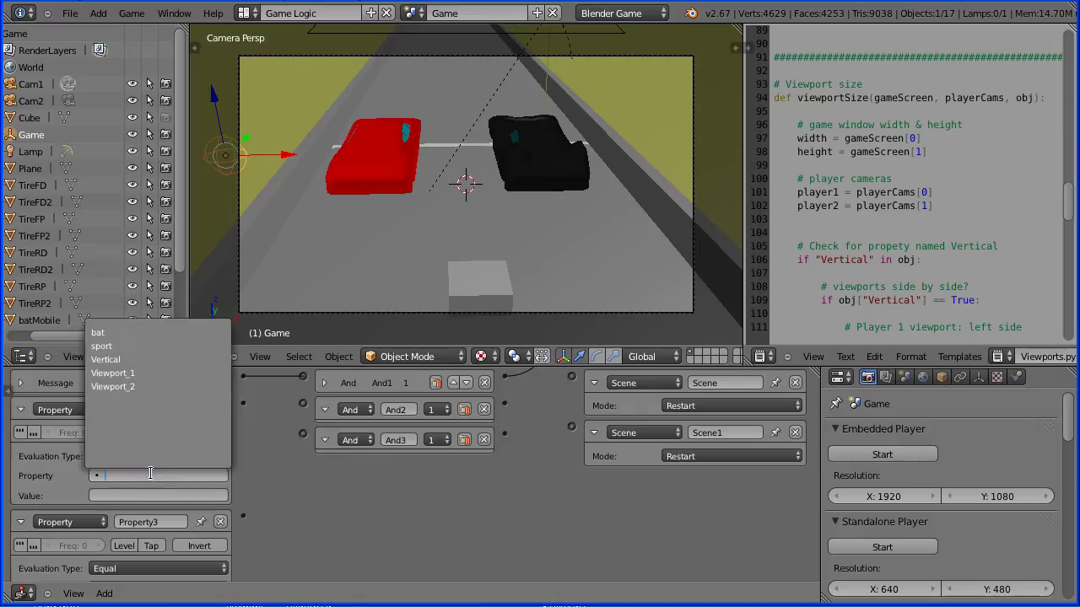
pyautogui.click(110, 332)
pyautogui.click(113, 494)
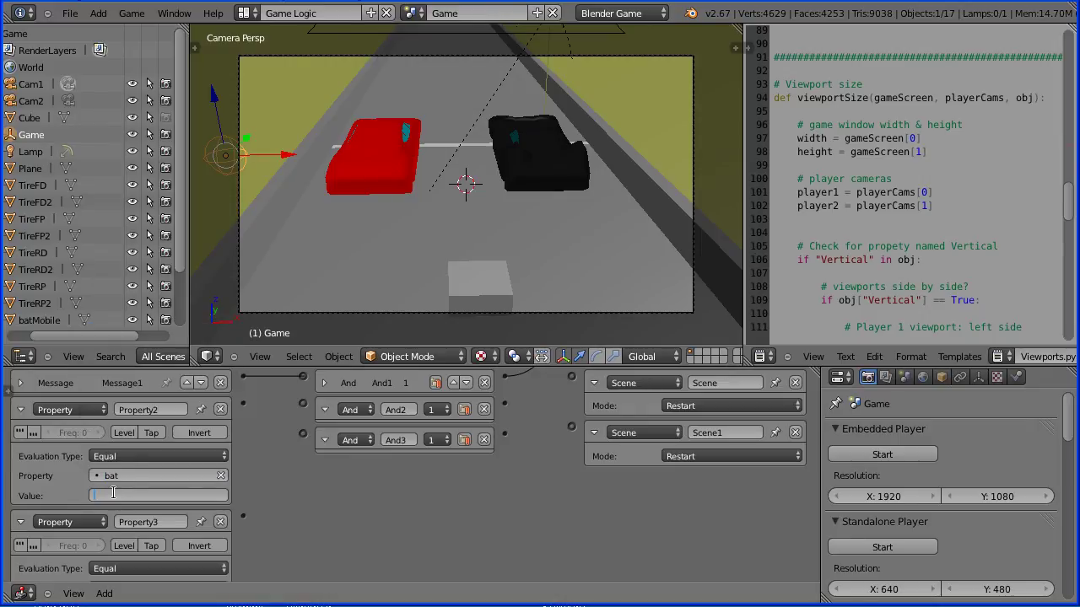
pyautogui.write('2')
# - Wire the bat sensor through And2 to the first Scene actuator and make that actuator set the scene to winBat
pyautogui.moveTo(292, 401); pyautogui.dragTo(302, 402)
pyautogui.moveTo(506, 403); pyautogui.dragTo(571, 377)
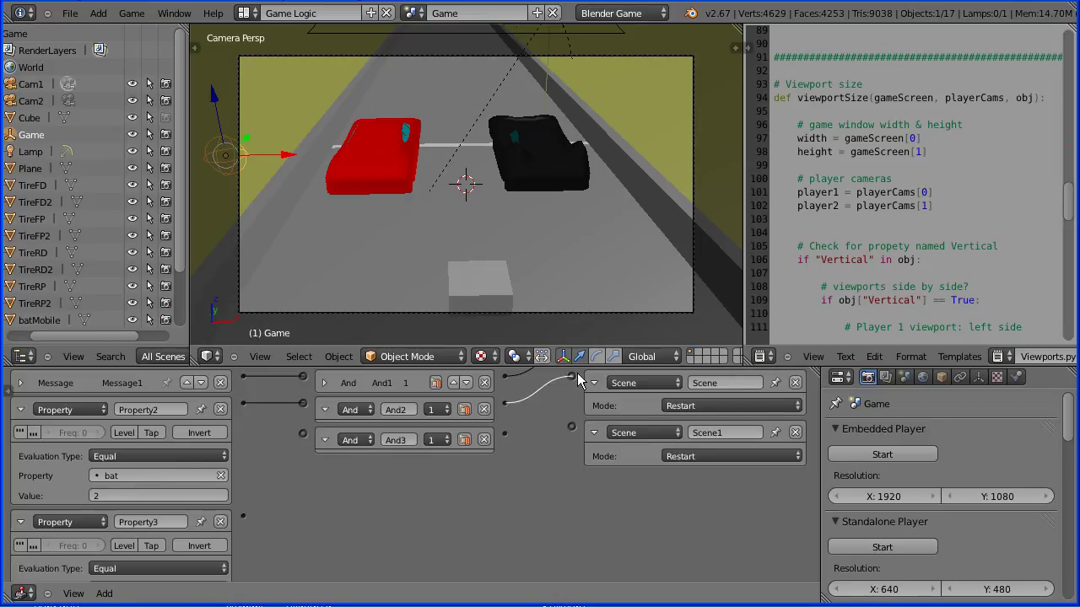
pyautogui.click(688, 406)
pyautogui.click(688, 376)
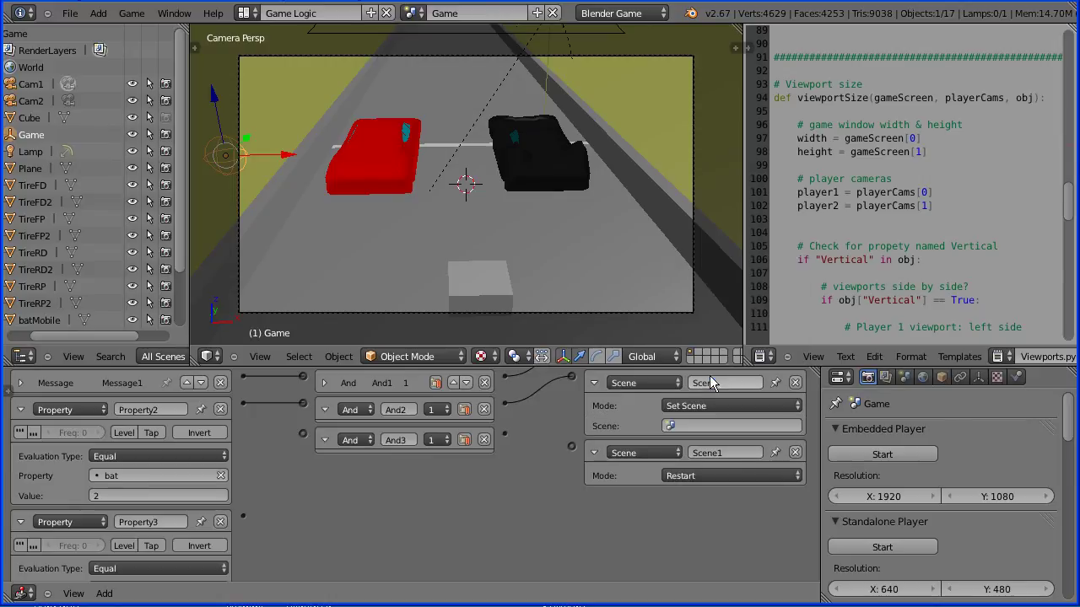
pyautogui.click(705, 425)
pyautogui.click(679, 461)
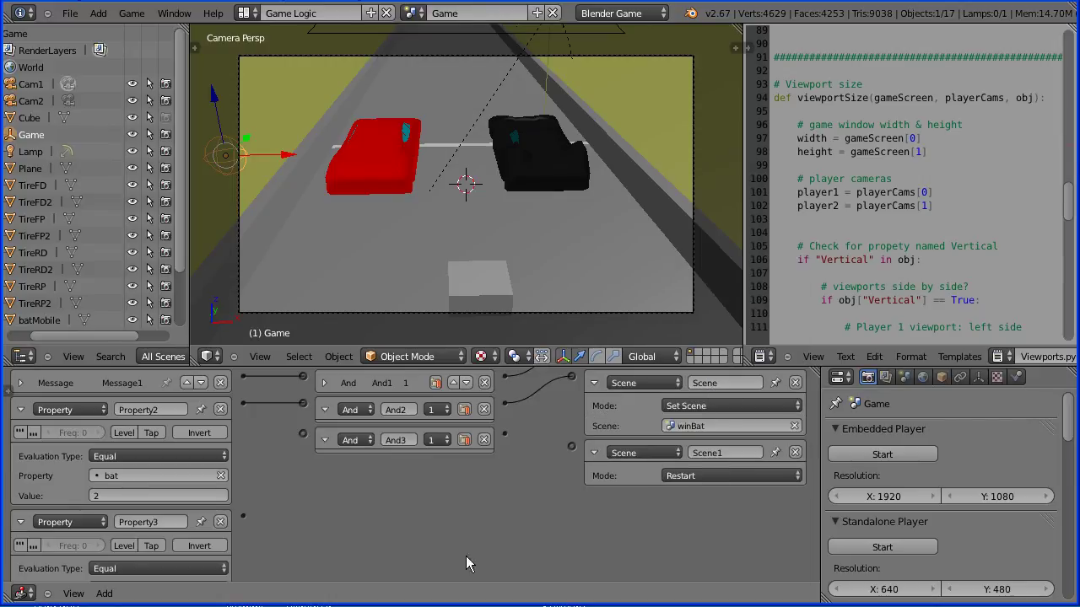
# - Collapse the bat Property sensor and set the second one to check that sport equals 2
pyautogui.click(20, 410)
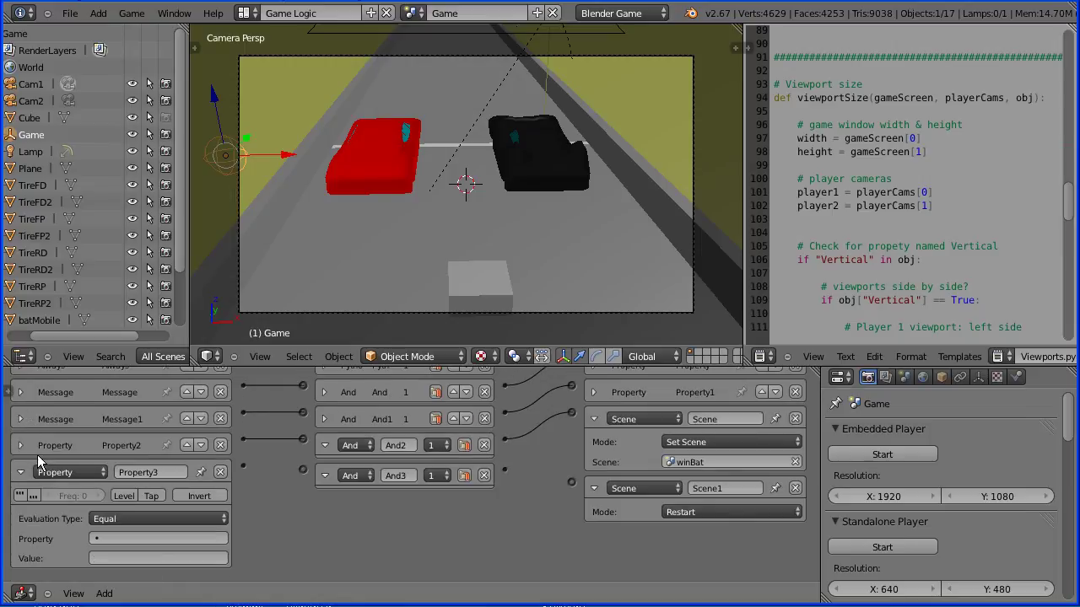
pyautogui.click(107, 539)
pyautogui.click(101, 409)
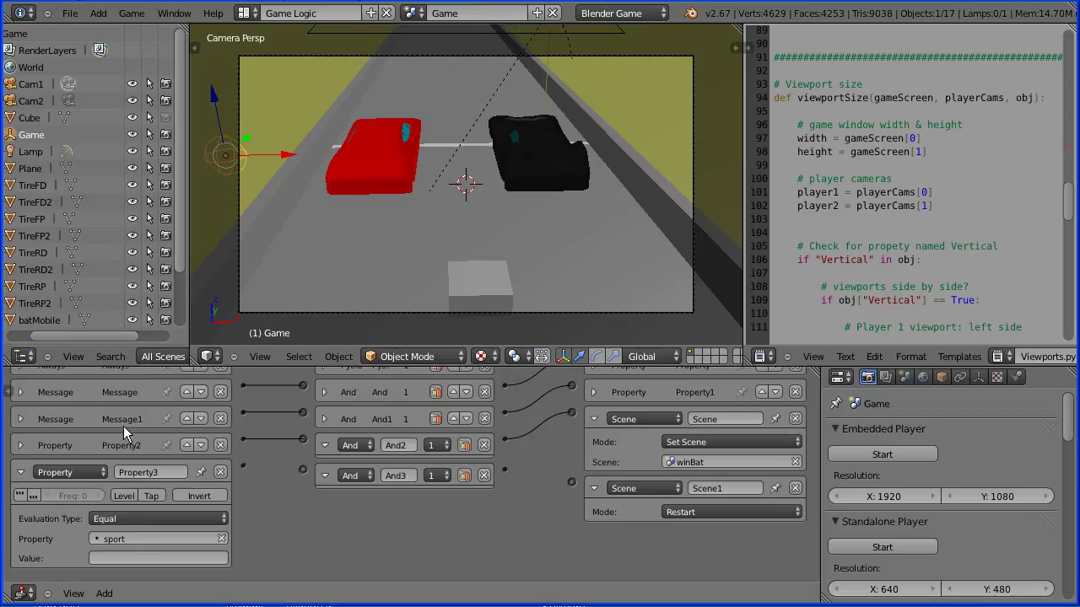
pyautogui.click(108, 558)
# - Wire the sport sensor through And3 to the second Scene actuator and make that actuator set the scene to winSport
pyautogui.moveTo(243, 469); pyautogui.dragTo(305, 471)
pyautogui.moveTo(509, 470); pyautogui.dragTo(571, 482)
pyautogui.click(680, 512)
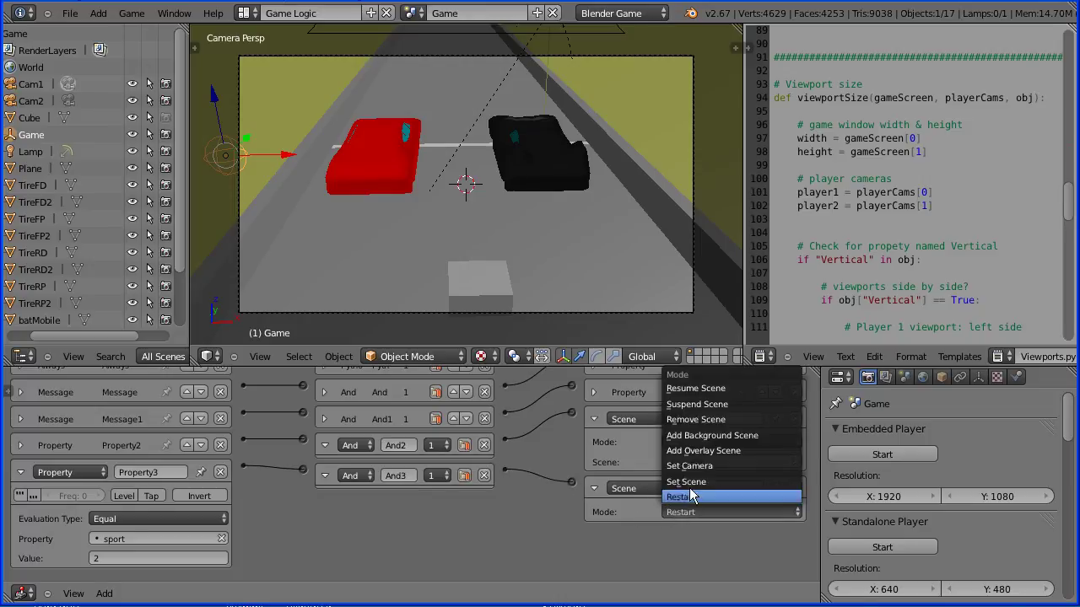
pyautogui.click(687, 481)
pyautogui.click(688, 528)
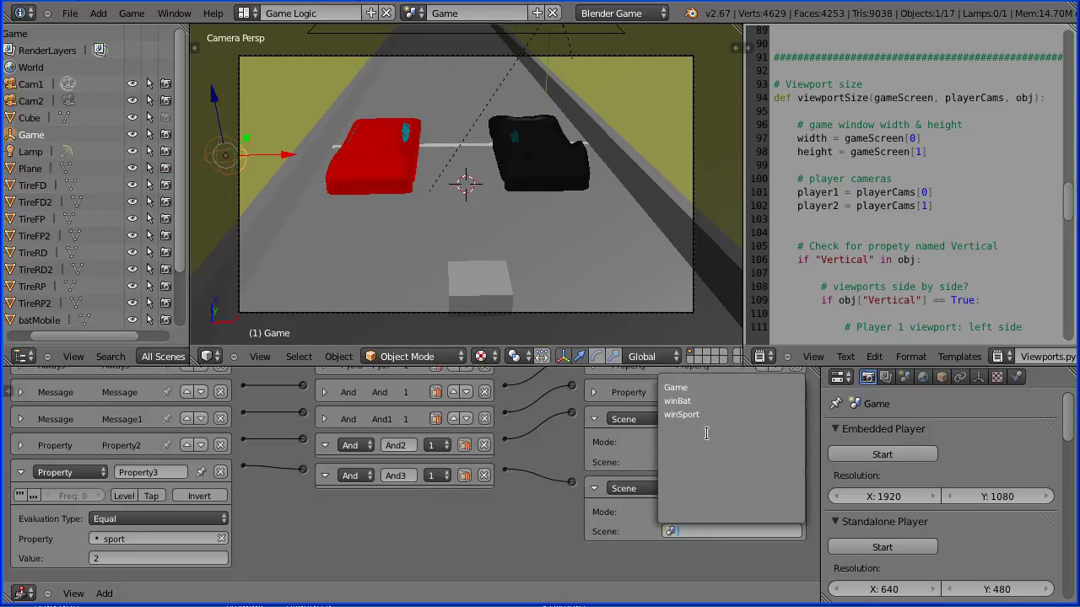
pyautogui.click(682, 414)
# - Test-run the race in the embedded player until the Batmobile wins, stop it and start another run
pyautogui.scroll(2, 405, 472)
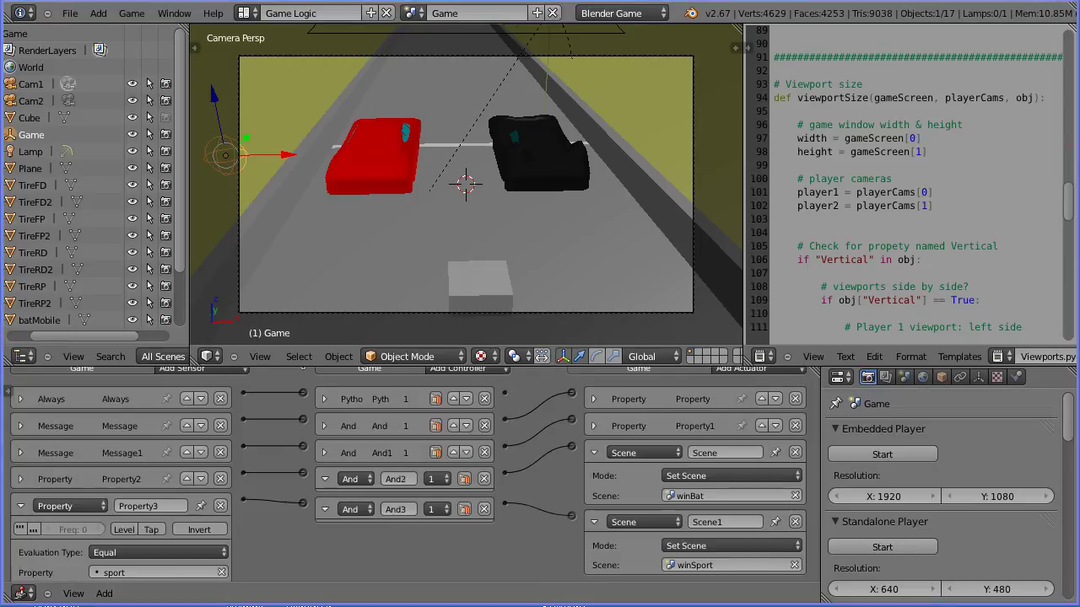
pyautogui.click(879, 456)
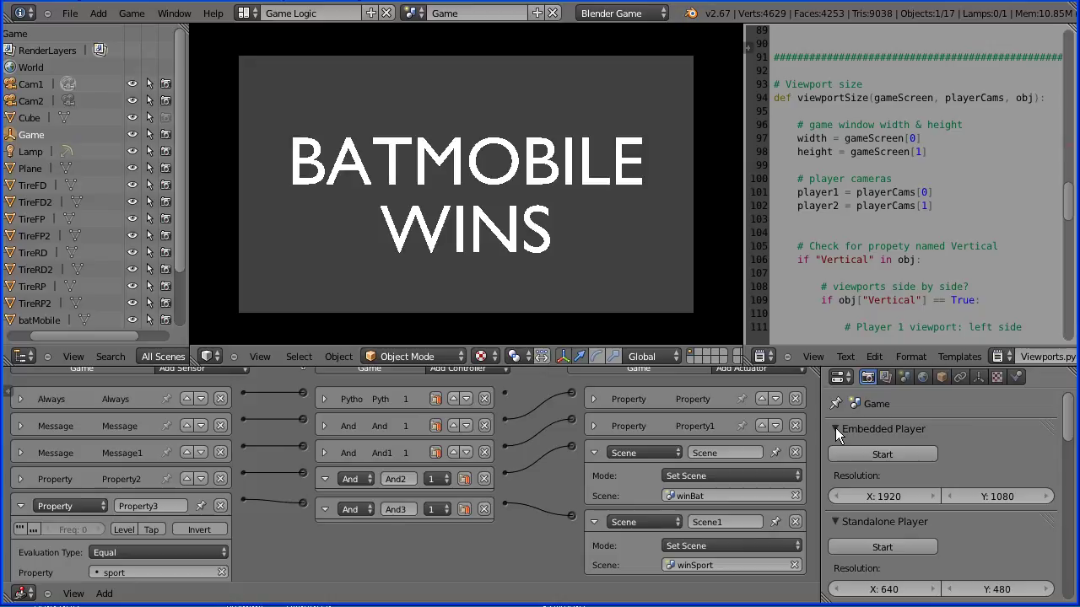
pyautogui.press('Escape')
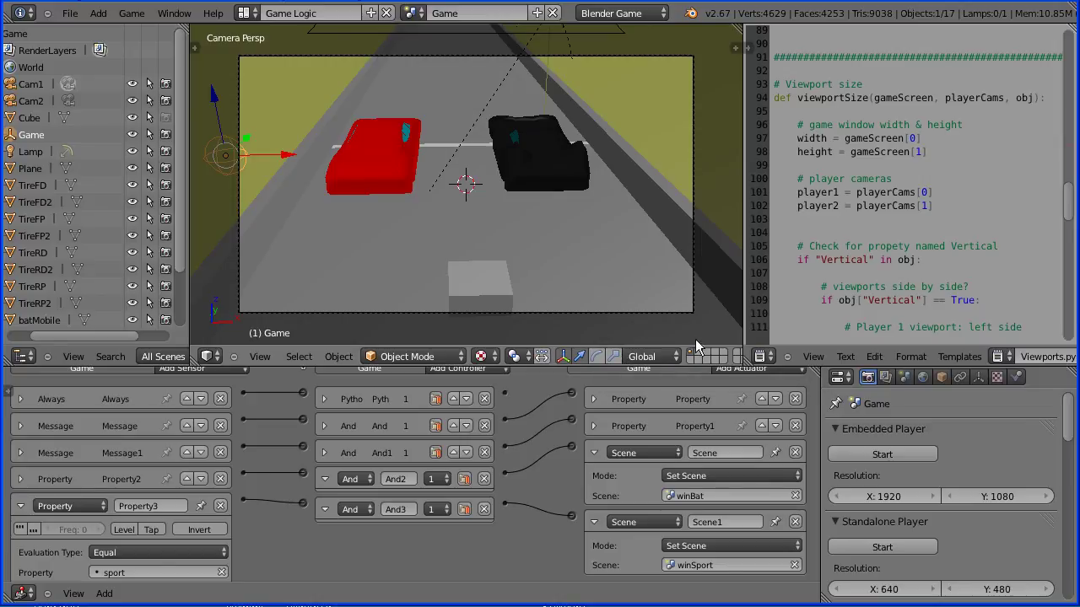
pyautogui.click(889, 455)
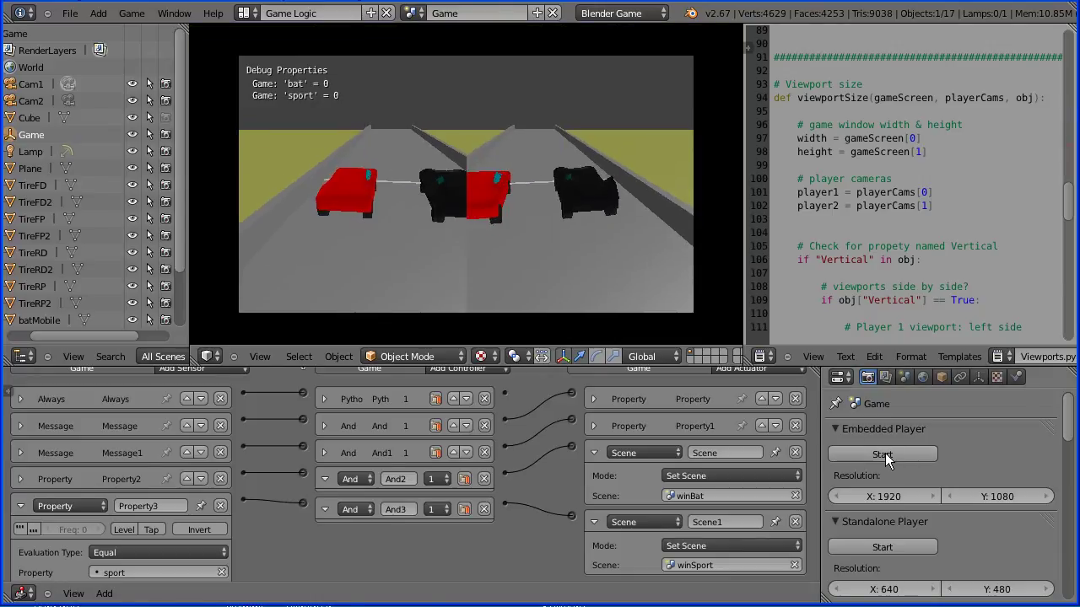